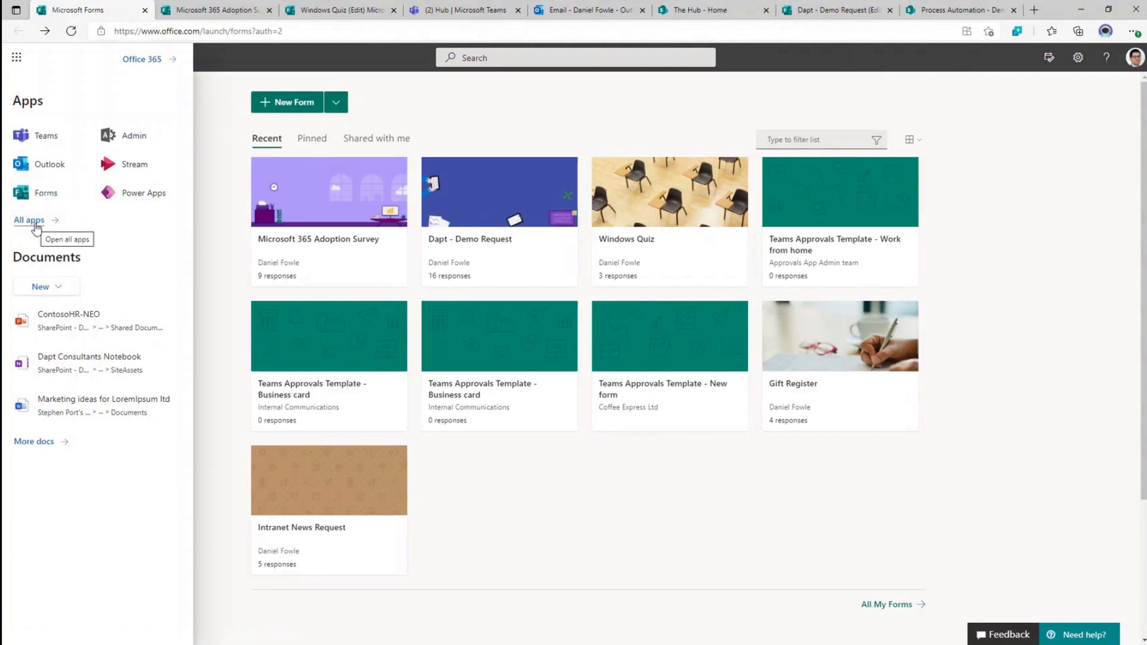
- Close the apps list, look through the Pinned and Shared with me forms, and go back to Recent
left_click(541, 480)
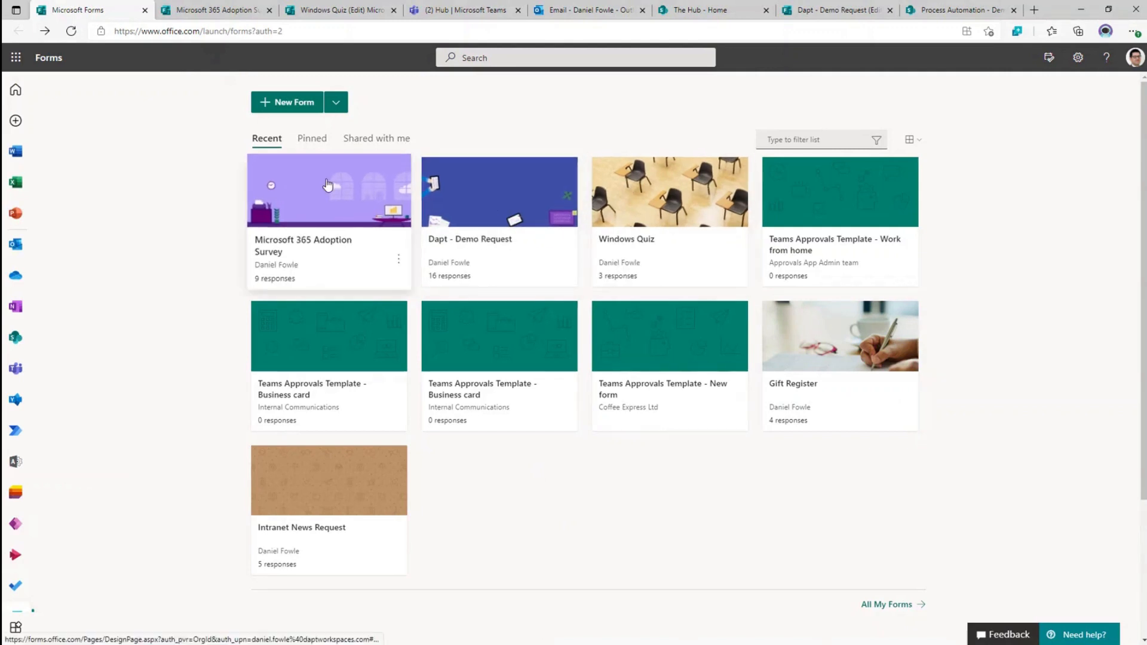
left_click(306, 141)
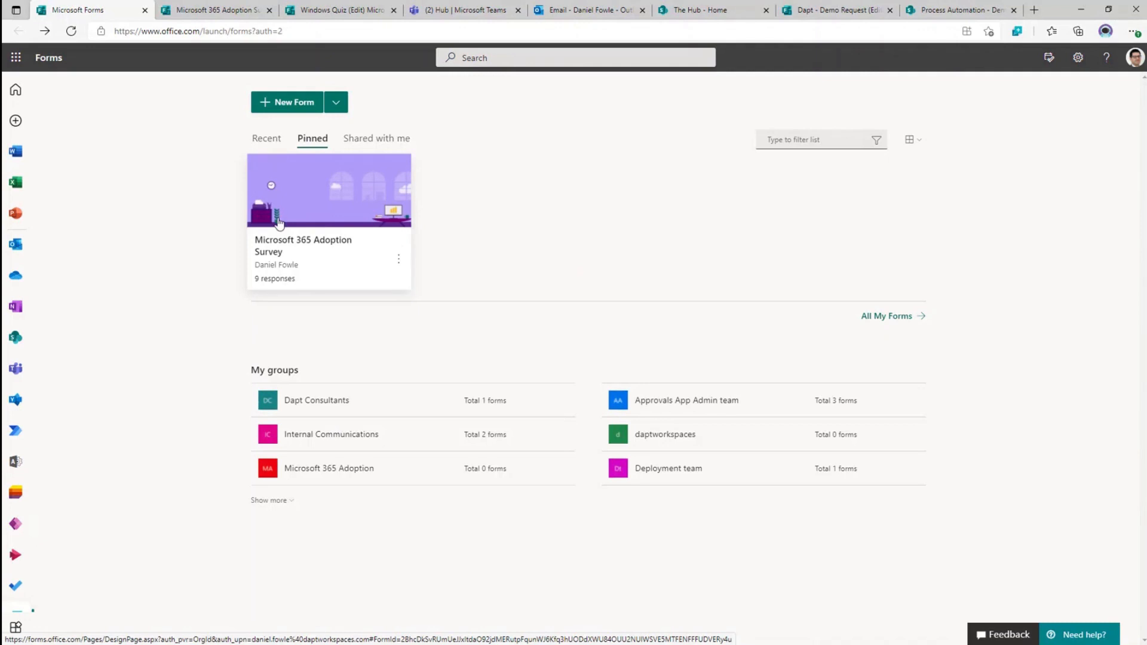
left_click(266, 141)
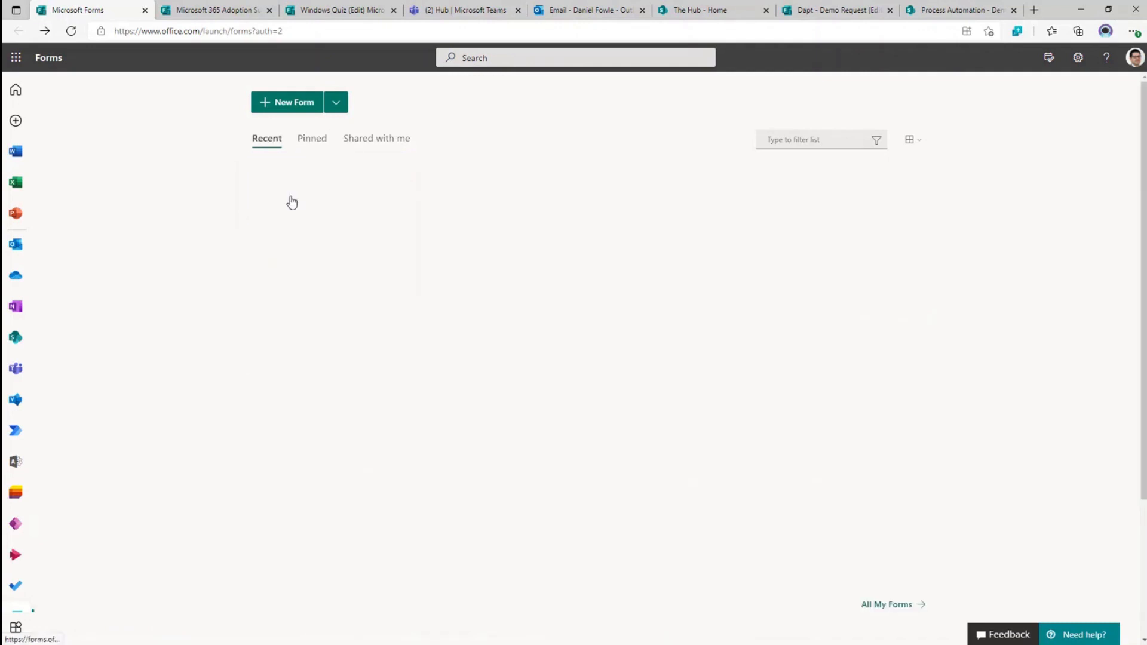
left_click(394, 257)
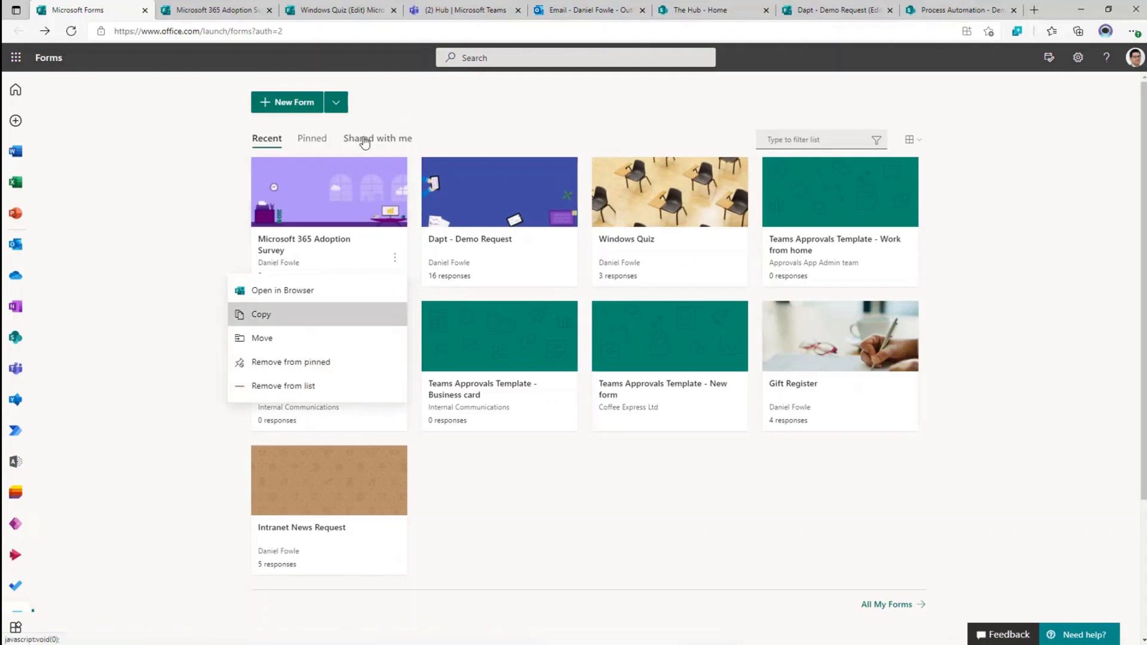
left_click(364, 141)
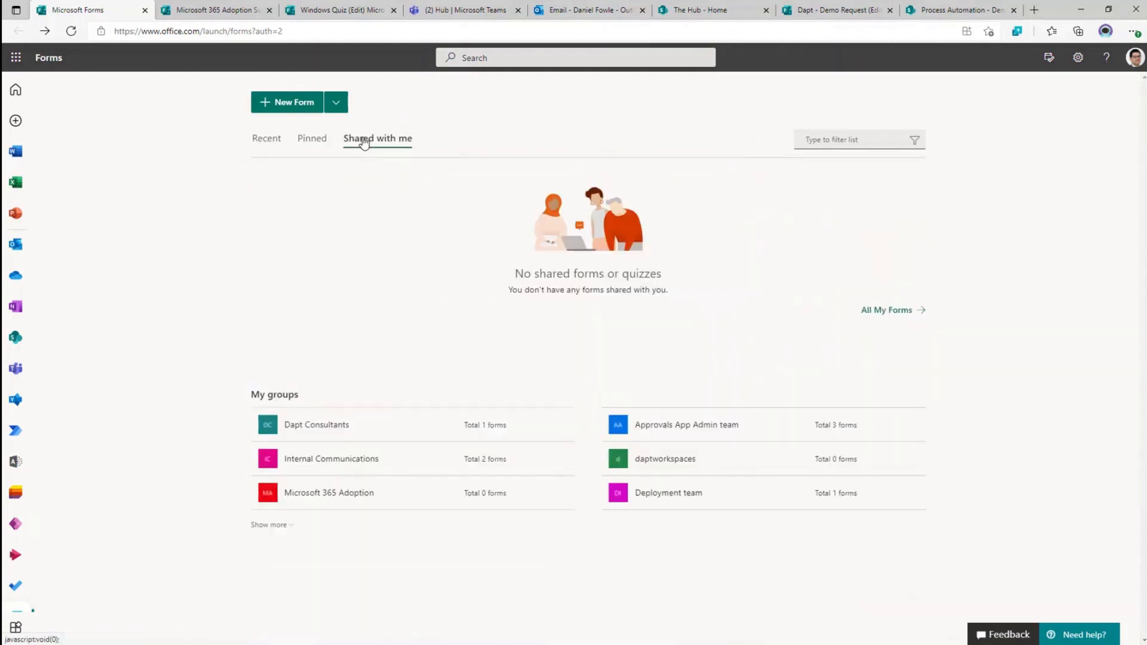
left_click(251, 147)
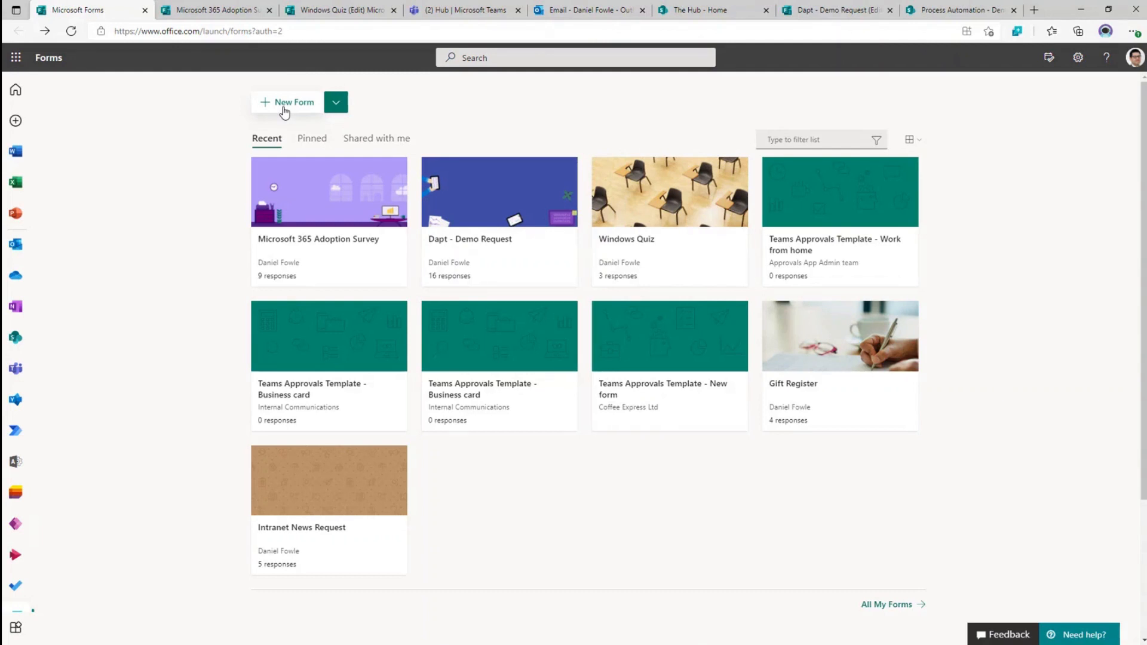
- Create a new blank form from the New Form dropdown, opening Untitled form
left_click(335, 106)
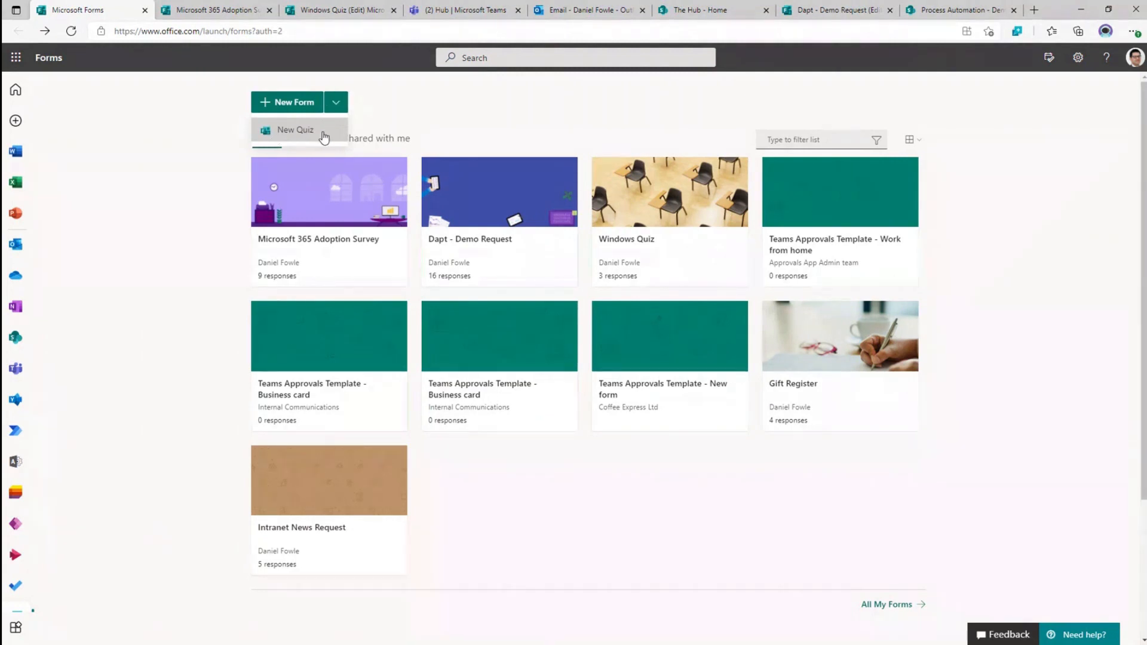
left_click(296, 102)
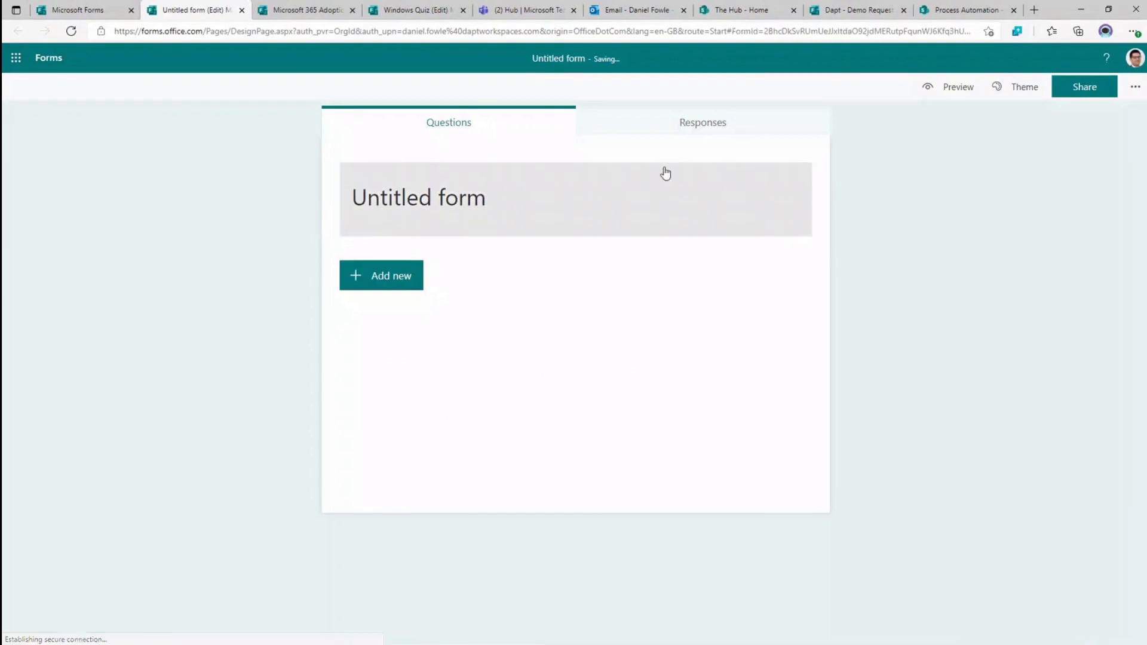
left_click(433, 205)
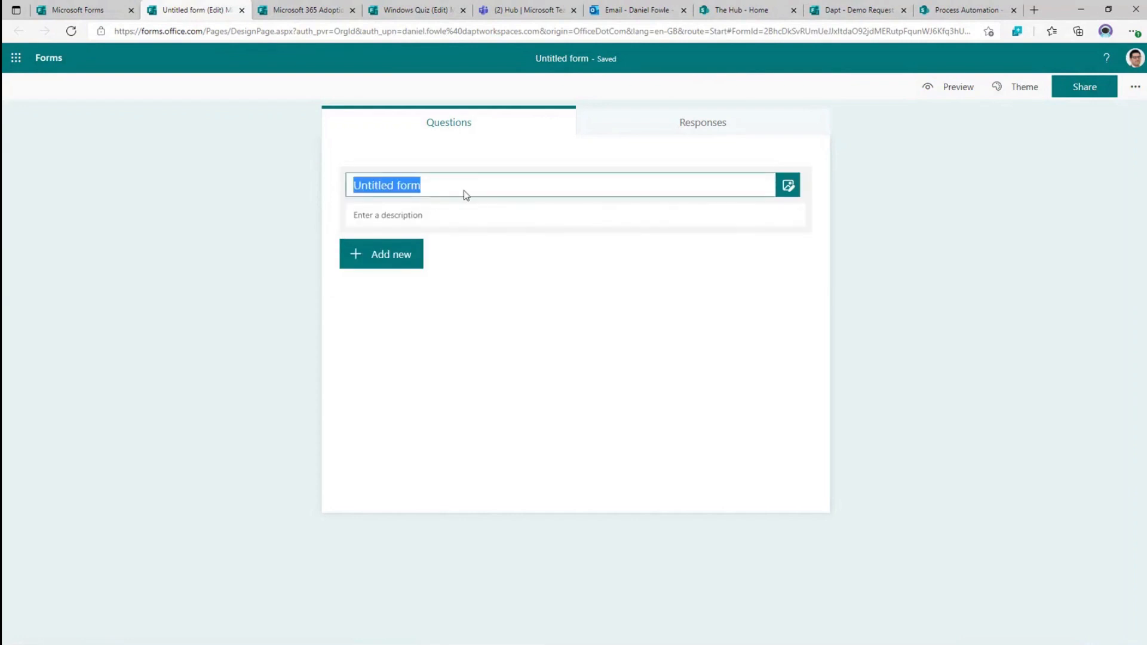
- Title the form 'Training Requests' and show the question types with suggested questions
type("Tra")
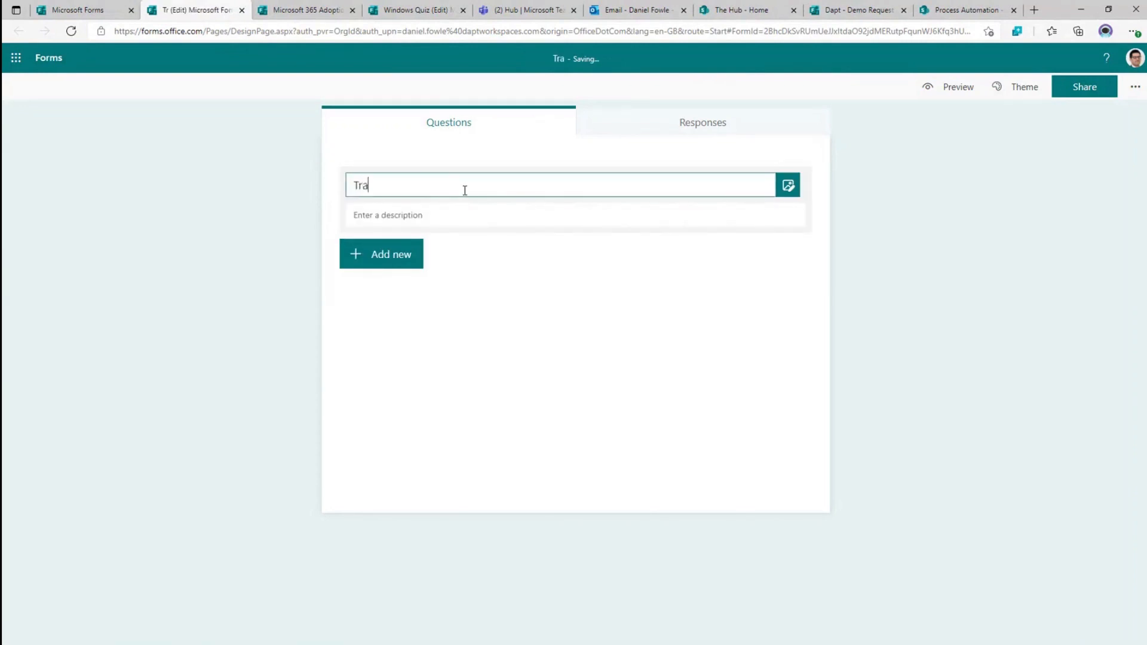
type("ining Re")
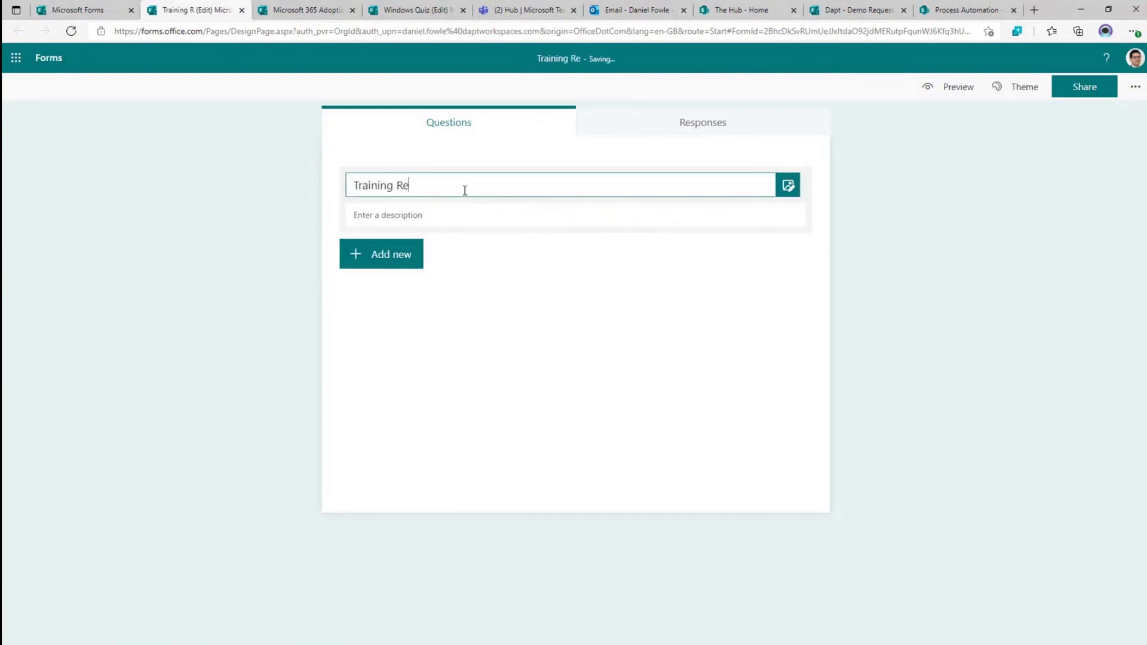
type("quests")
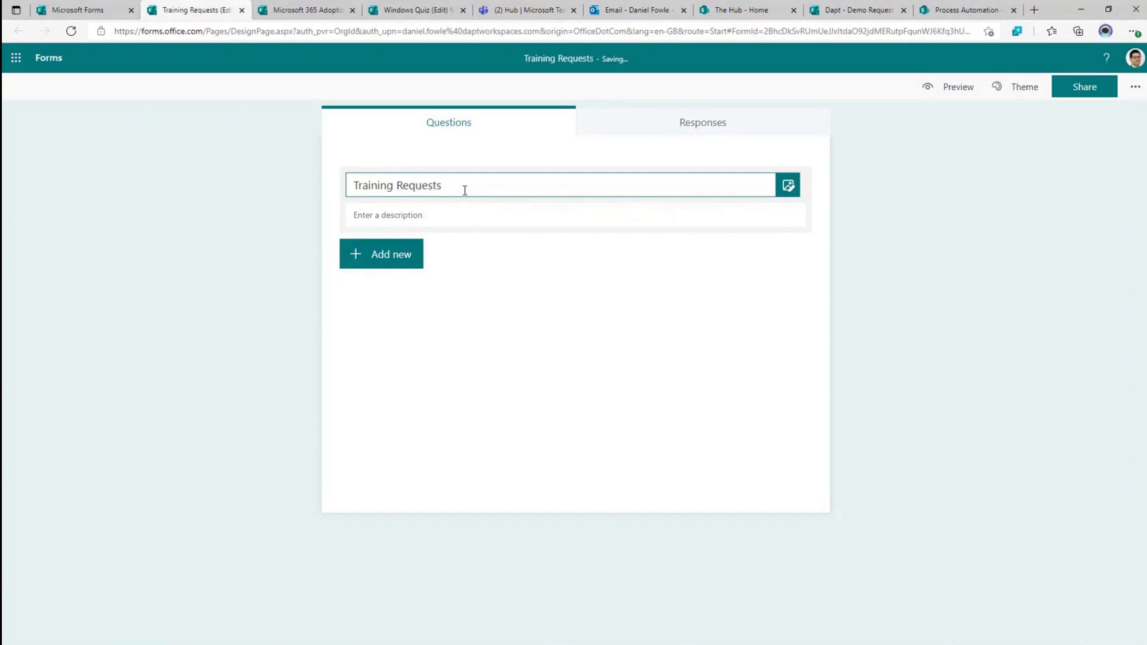
left_click(464, 215)
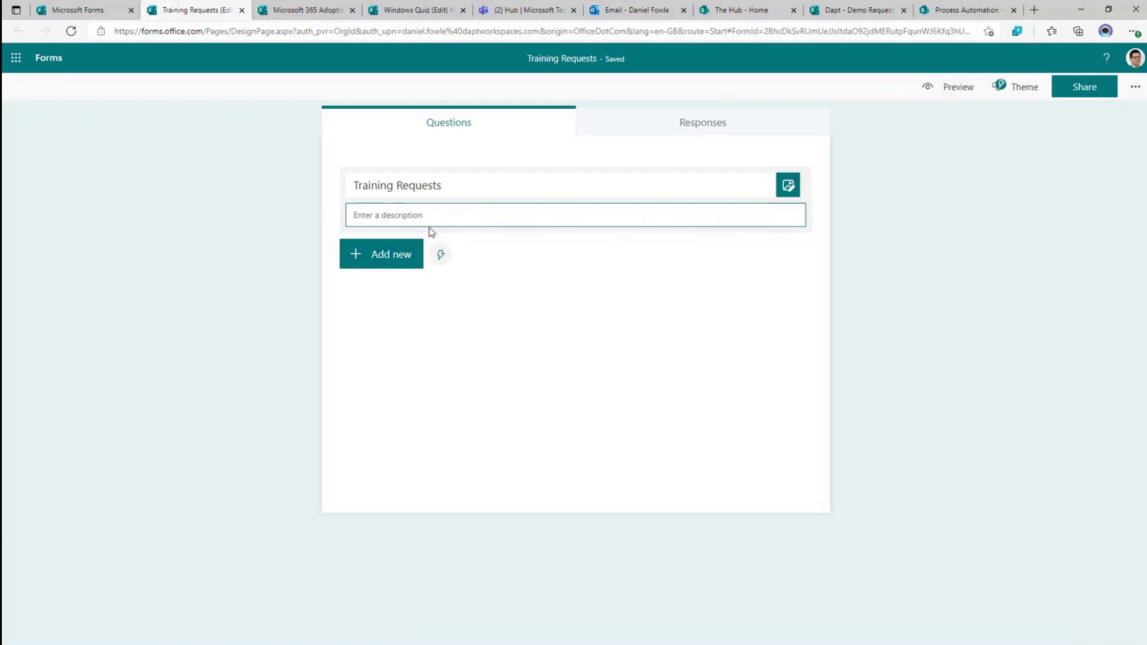
left_click(377, 268)
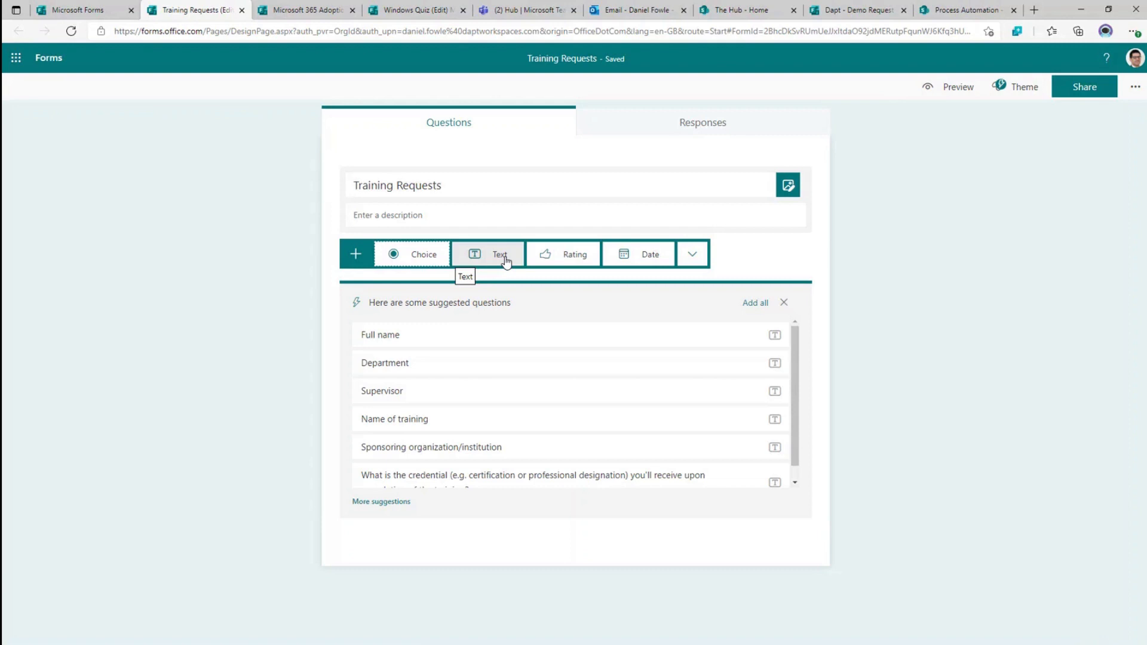
left_click(575, 257)
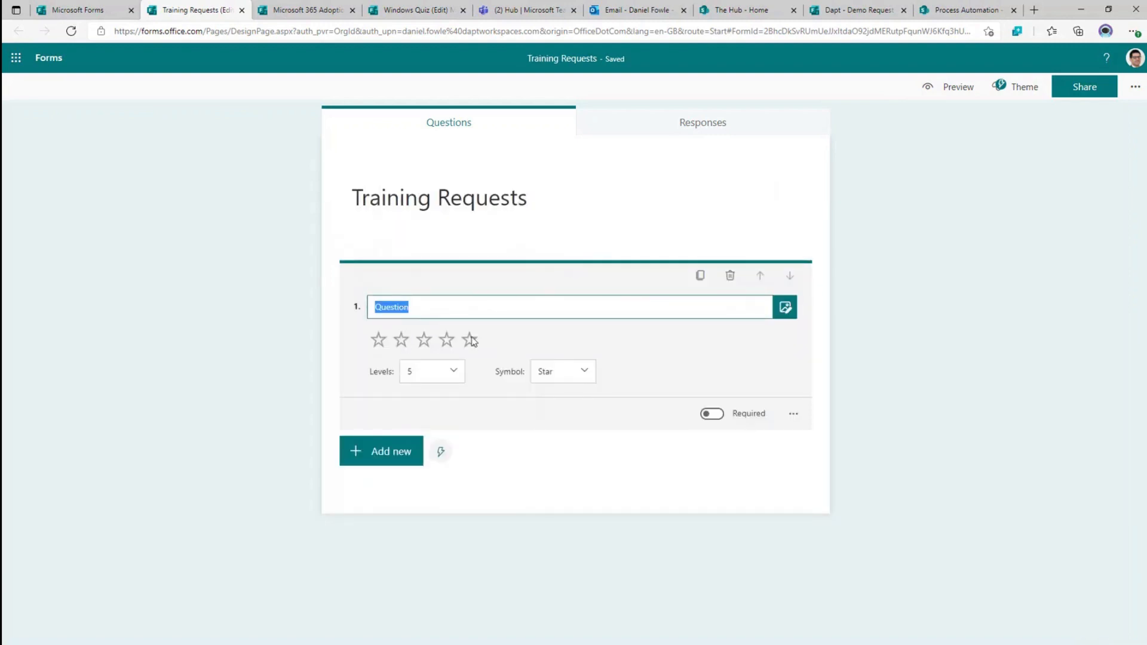
left_click(590, 371)
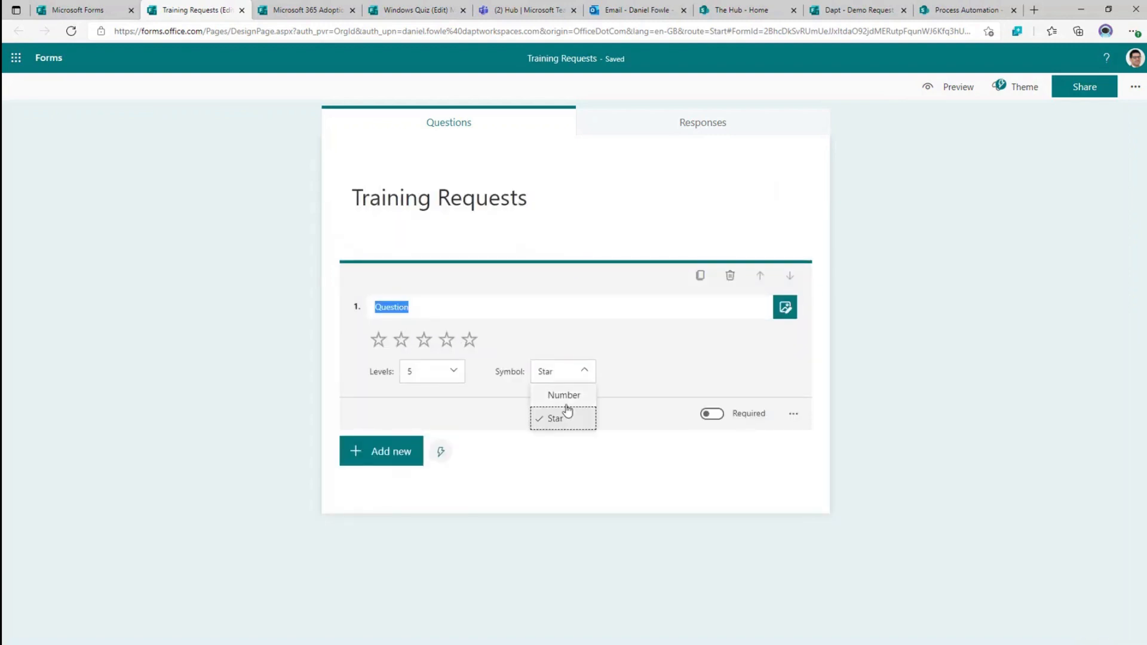
left_click(564, 396)
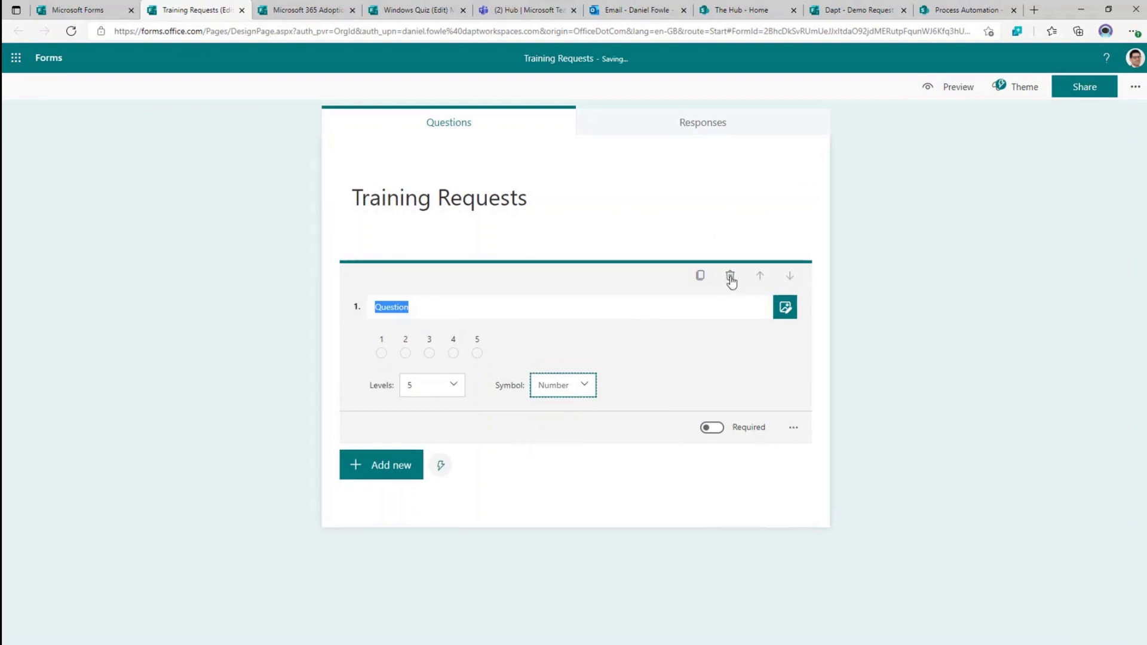
left_click(730, 276)
left_click(389, 277)
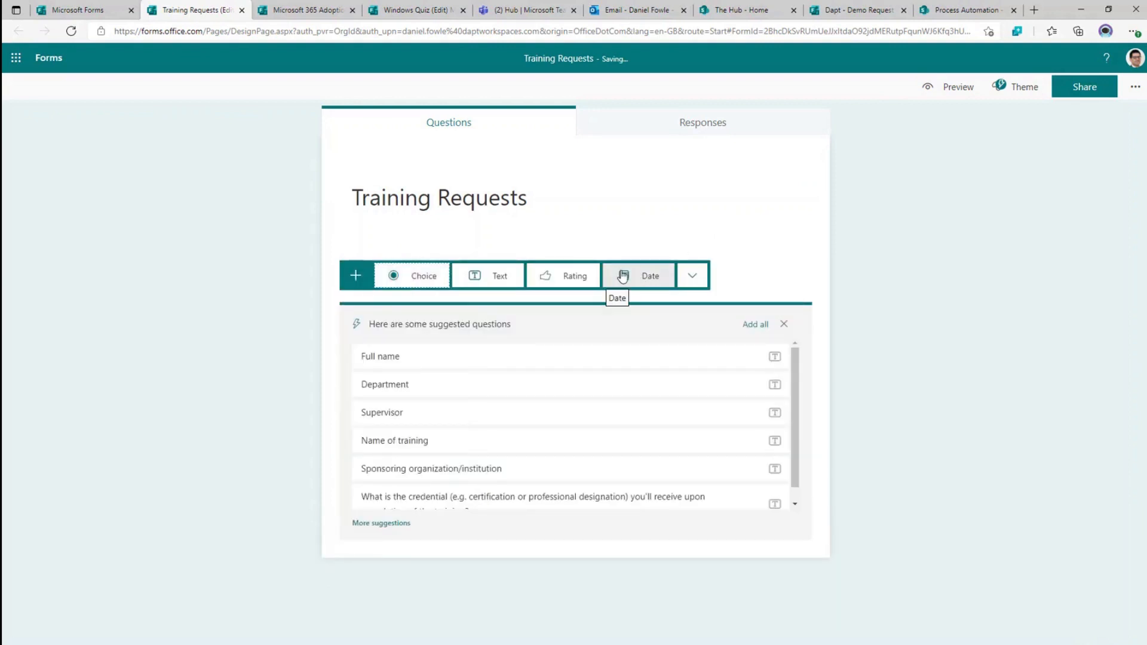
left_click(701, 284)
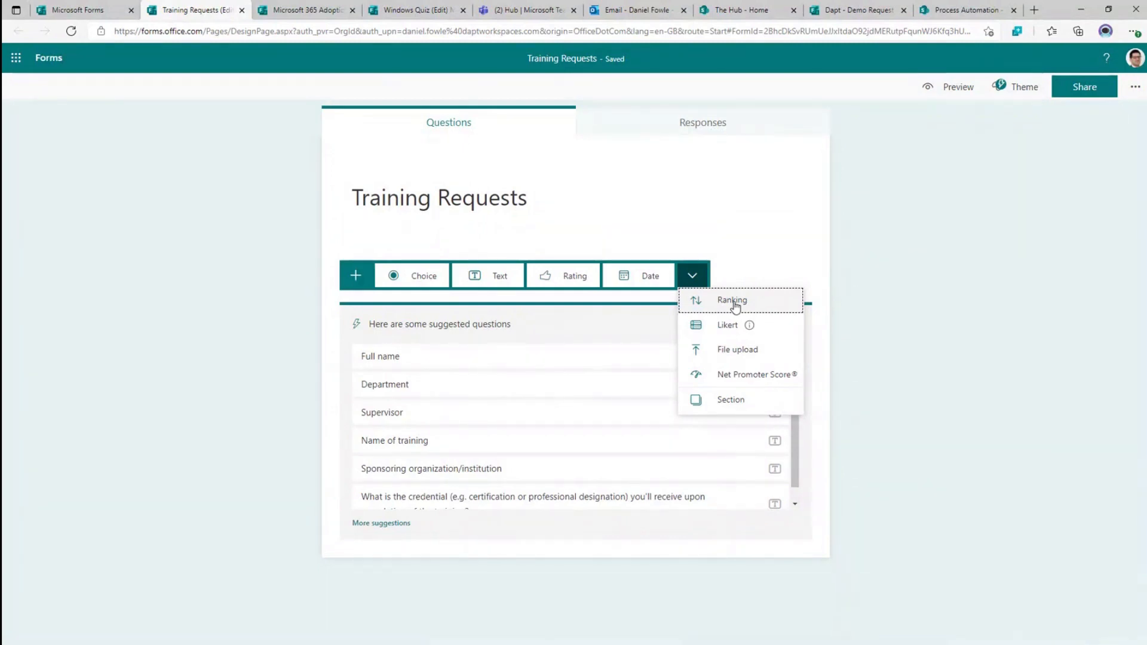
mouse_move(725, 325)
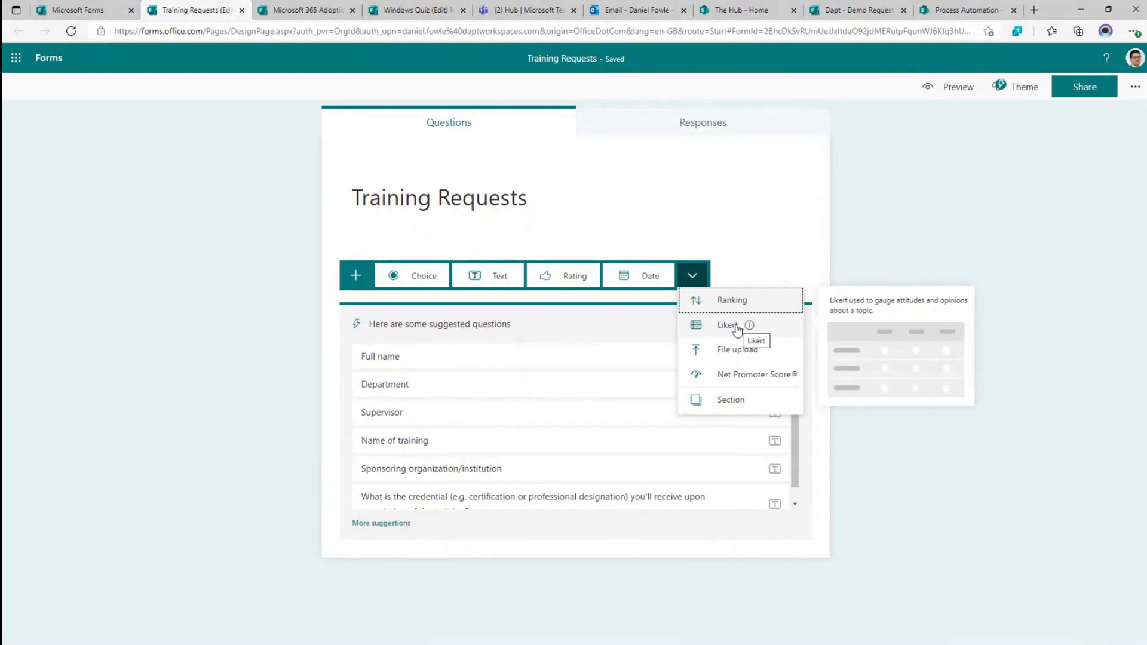
left_click(737, 329)
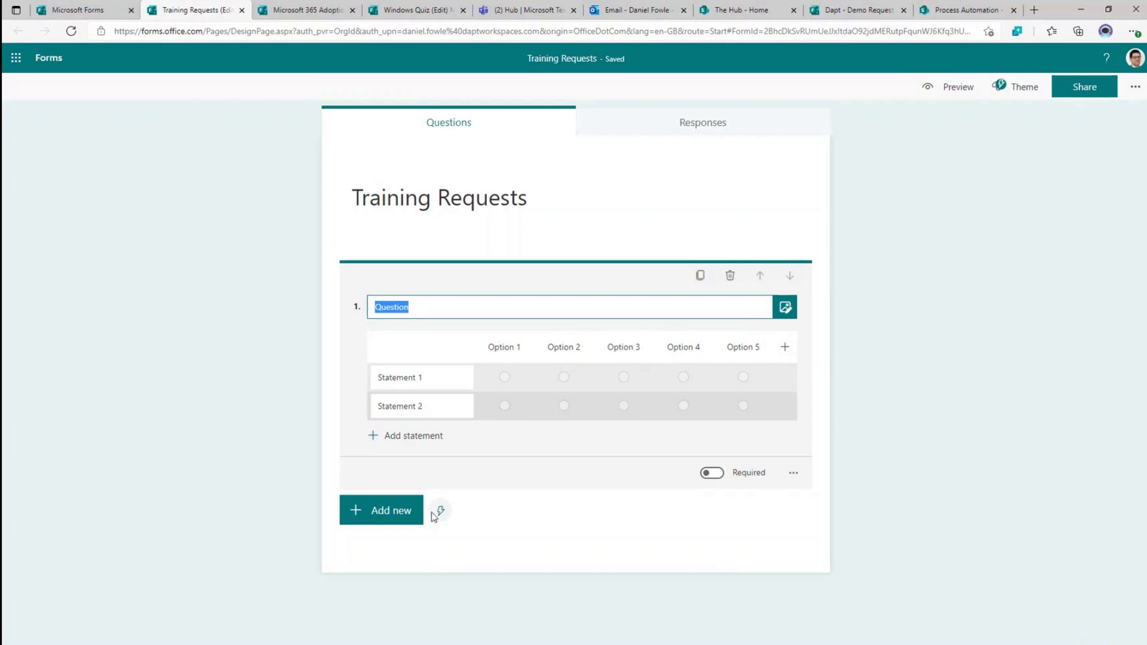
left_click(730, 275)
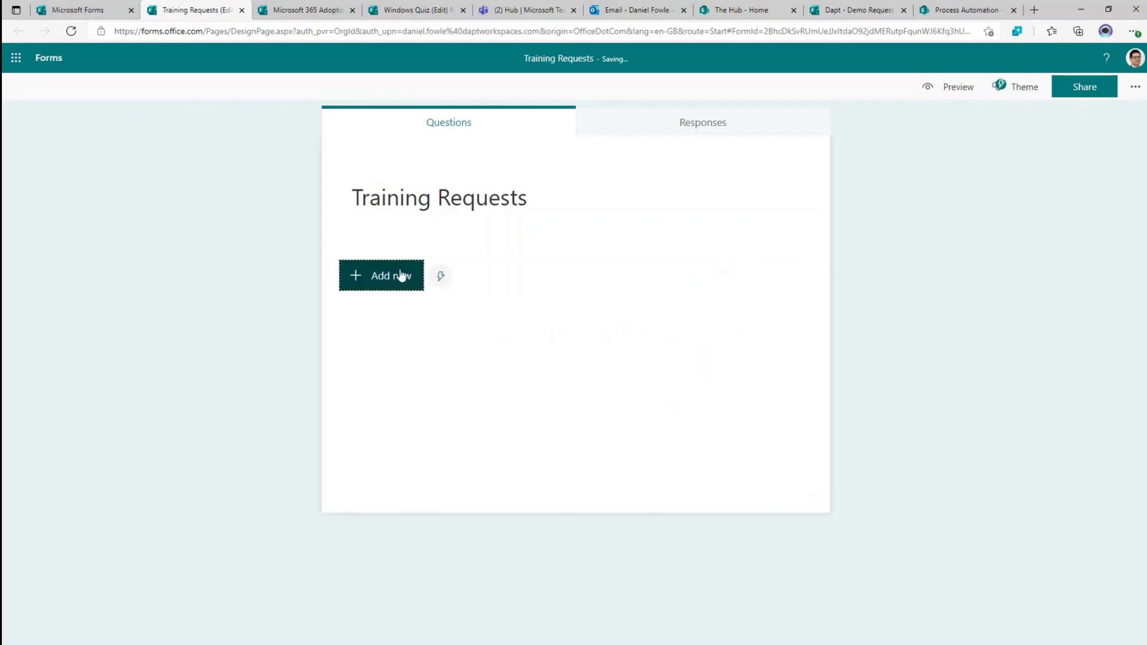
- Look through the question types and suggestions, then add a Choice question as question 1
left_click(399, 274)
left_click(692, 278)
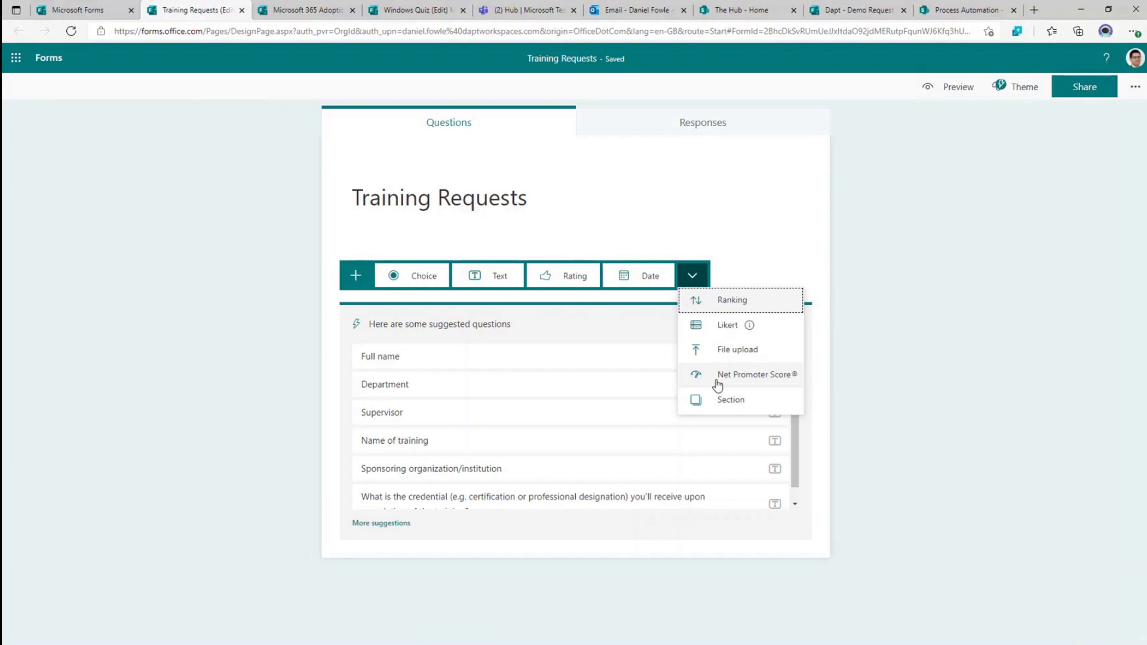
left_click(772, 233)
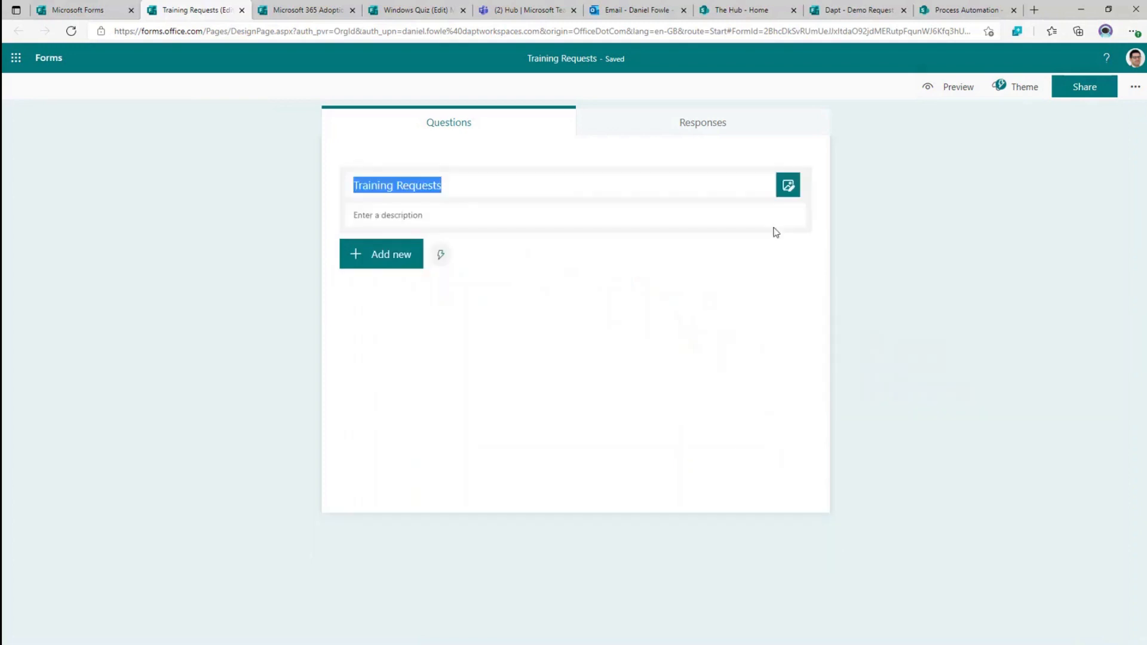
left_click(375, 264)
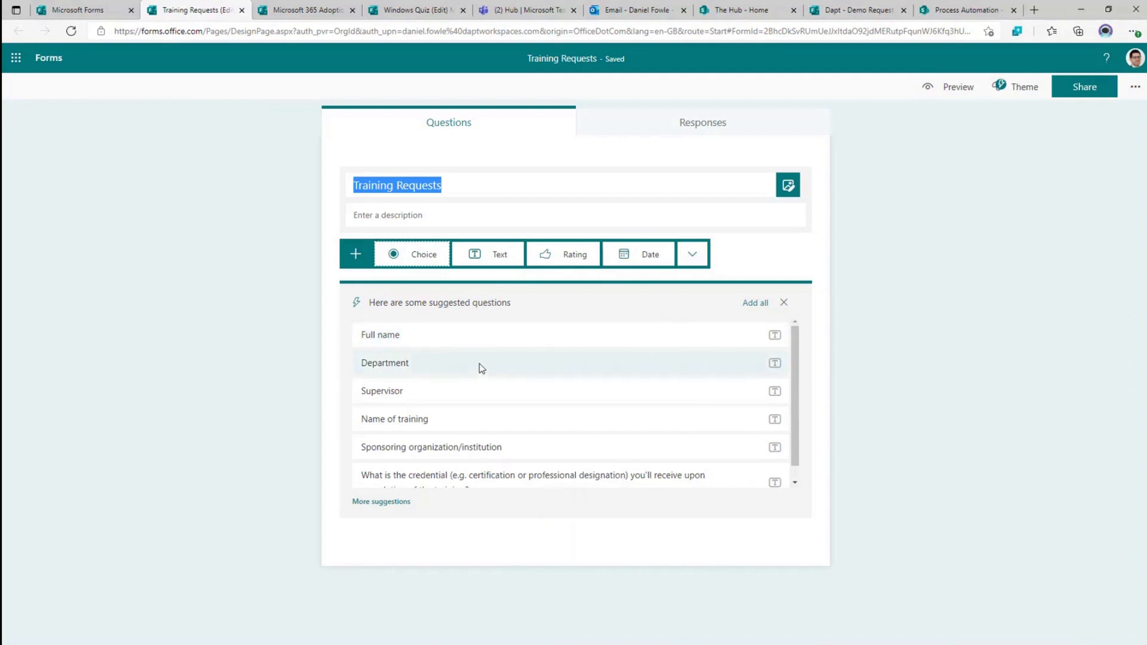
scroll(479, 364, "down", 1)
scroll(490, 402, "up", 1)
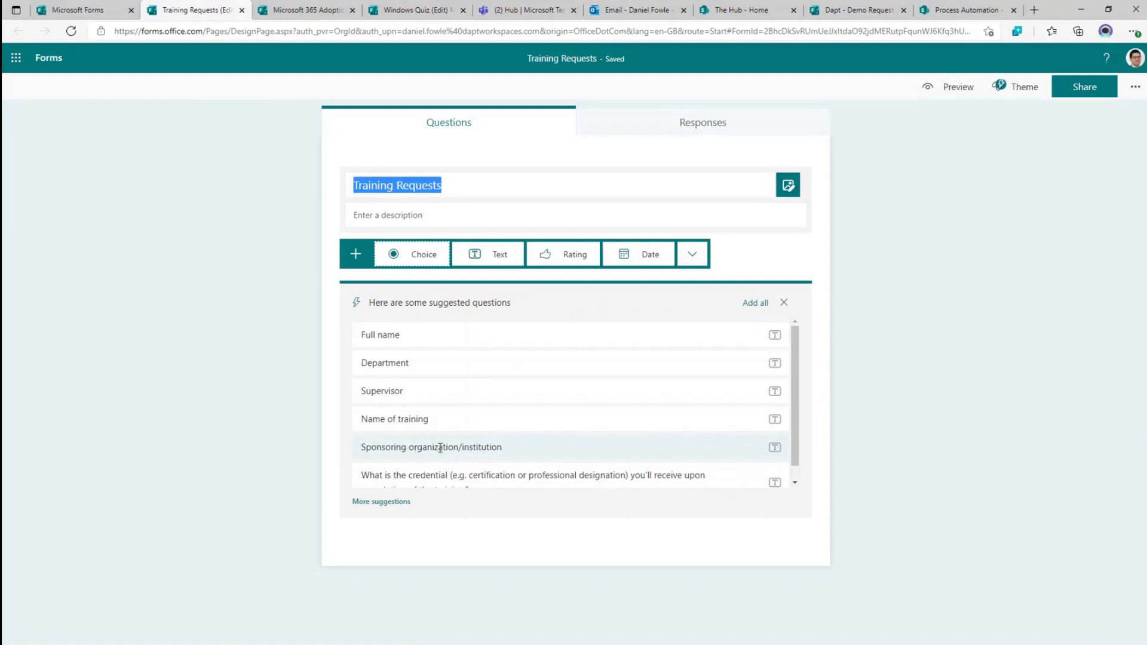
scroll(440, 448, "down", 1)
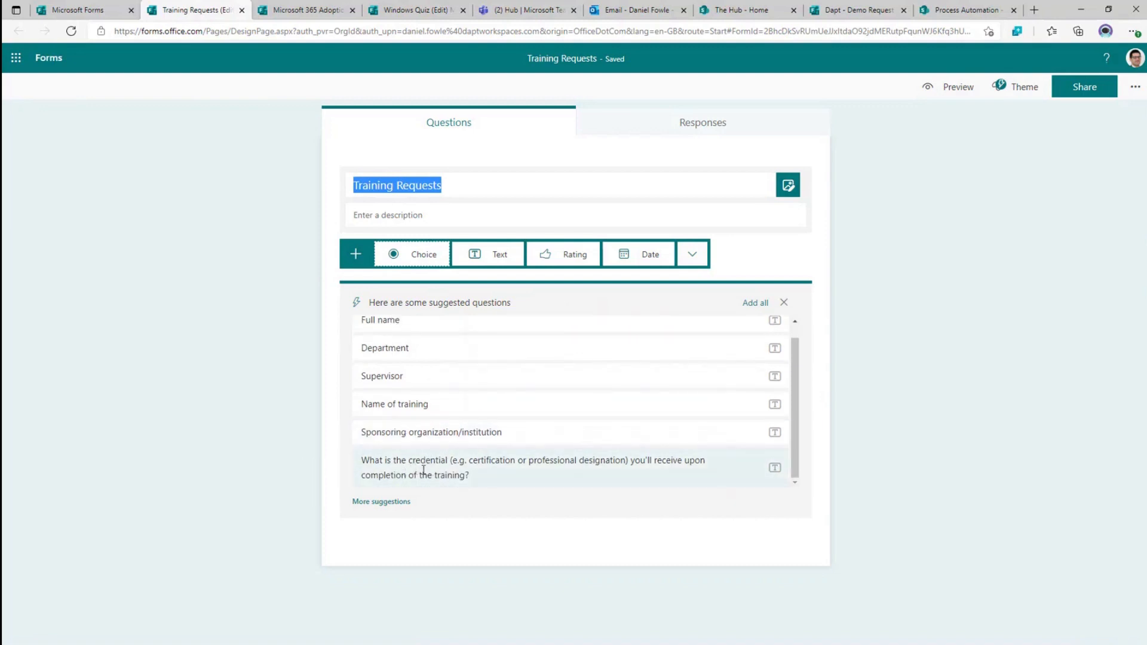
scroll(469, 442, "up", 1)
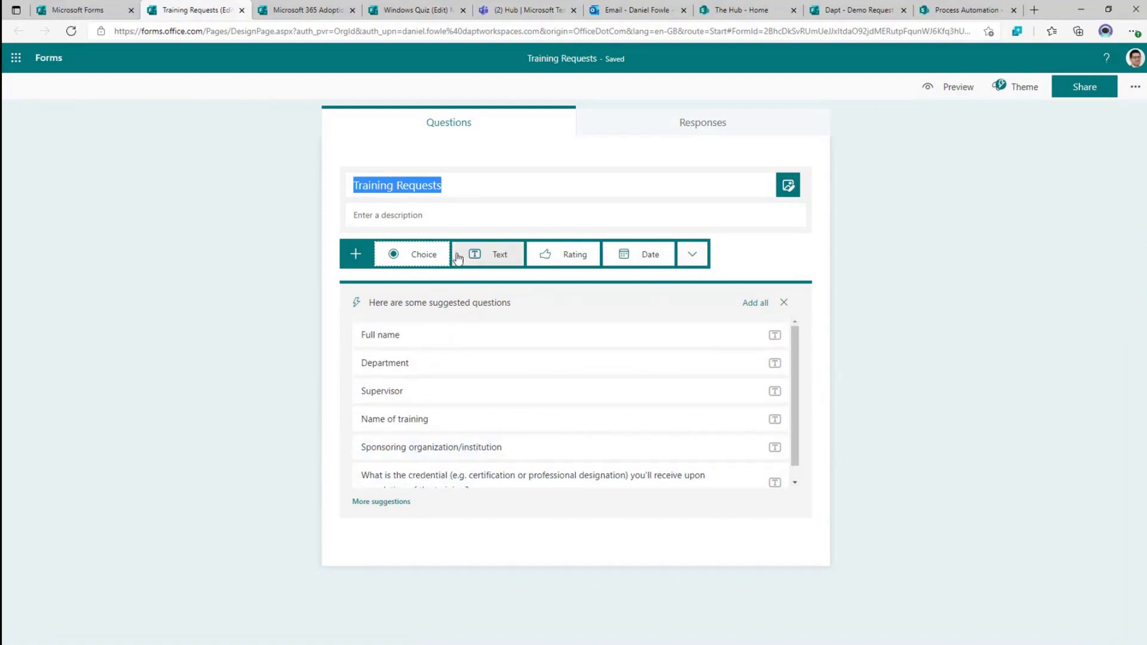
left_click(417, 261)
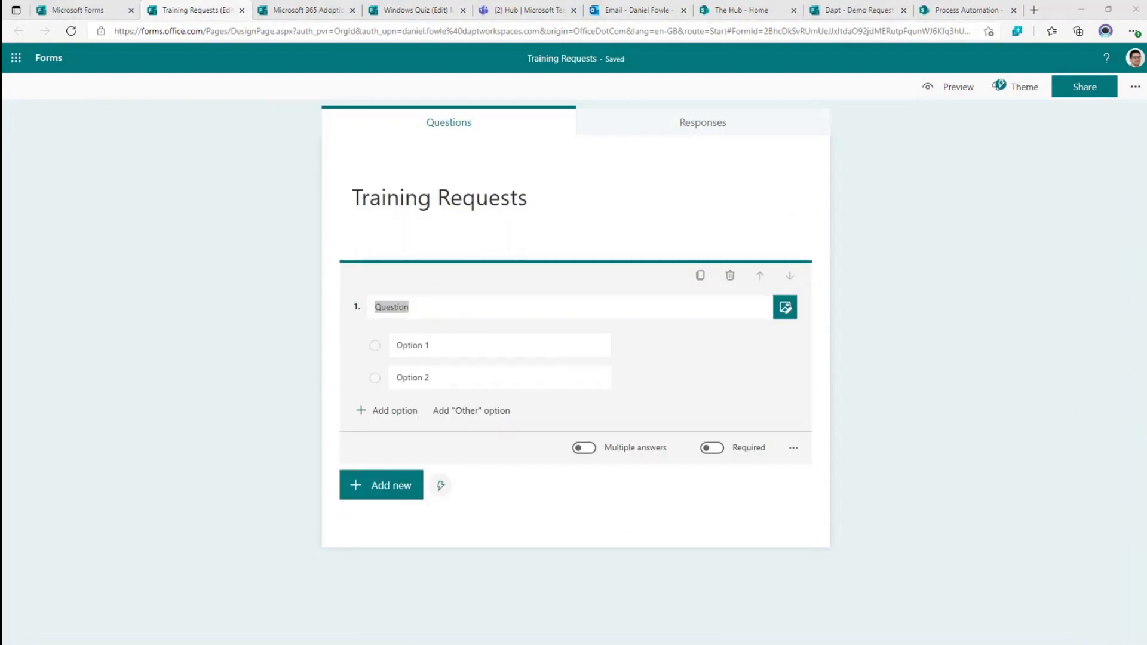
- Make question 1's title 'Which product would you like training for?' on one line
left_click(433, 307)
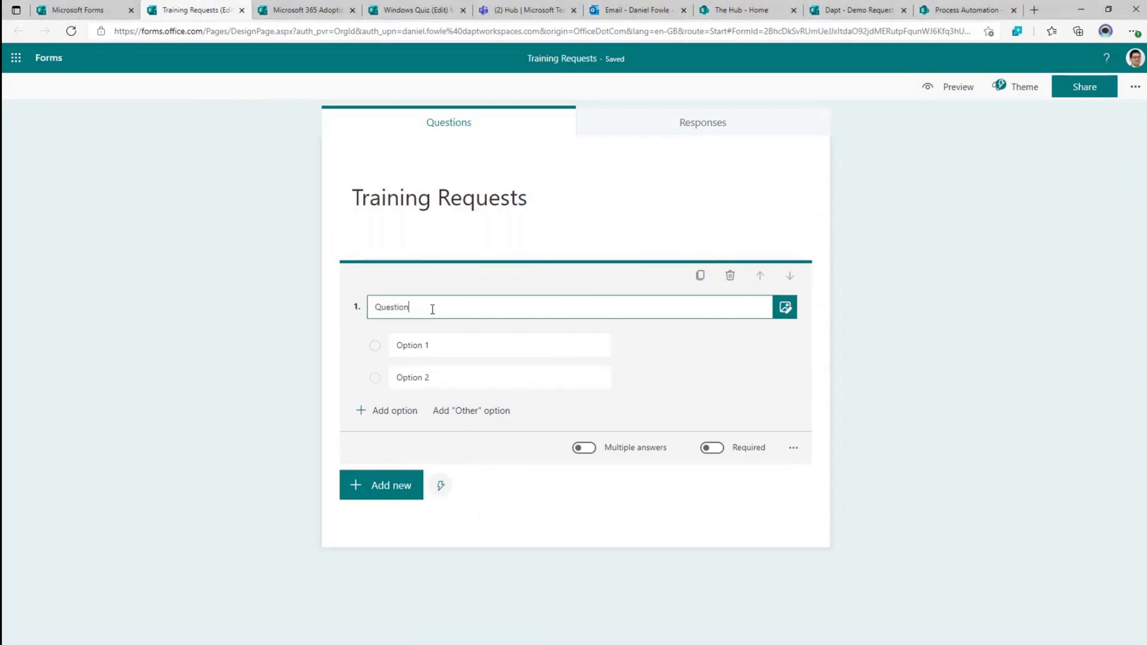
type("Which product would you like training for?")
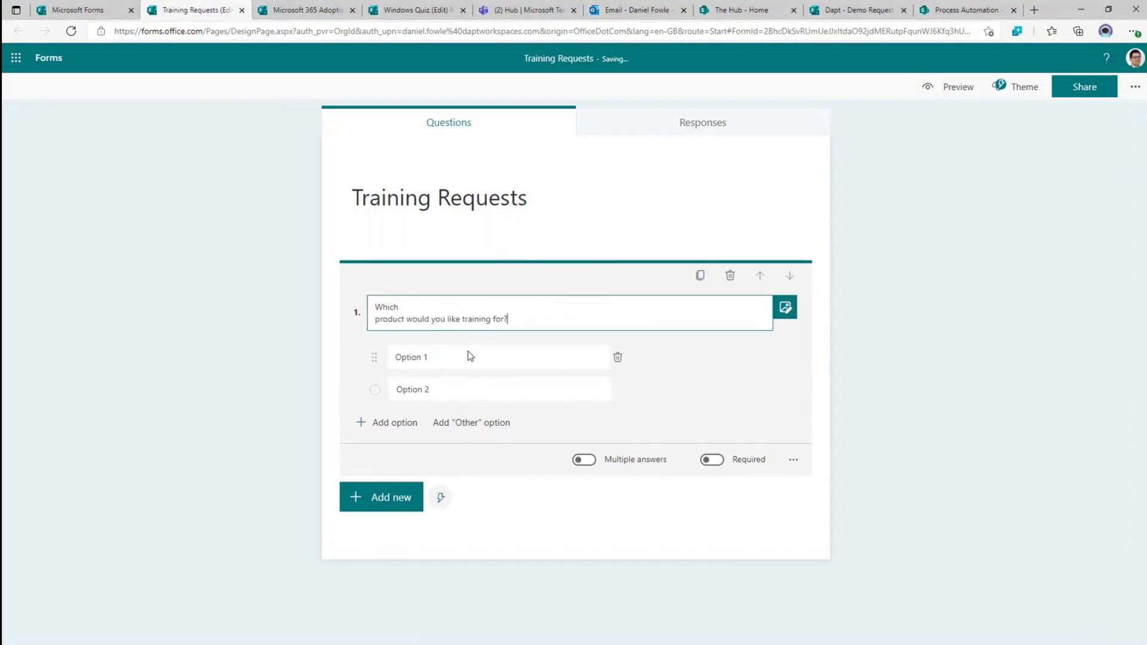
left_click(429, 303)
key("Delete")
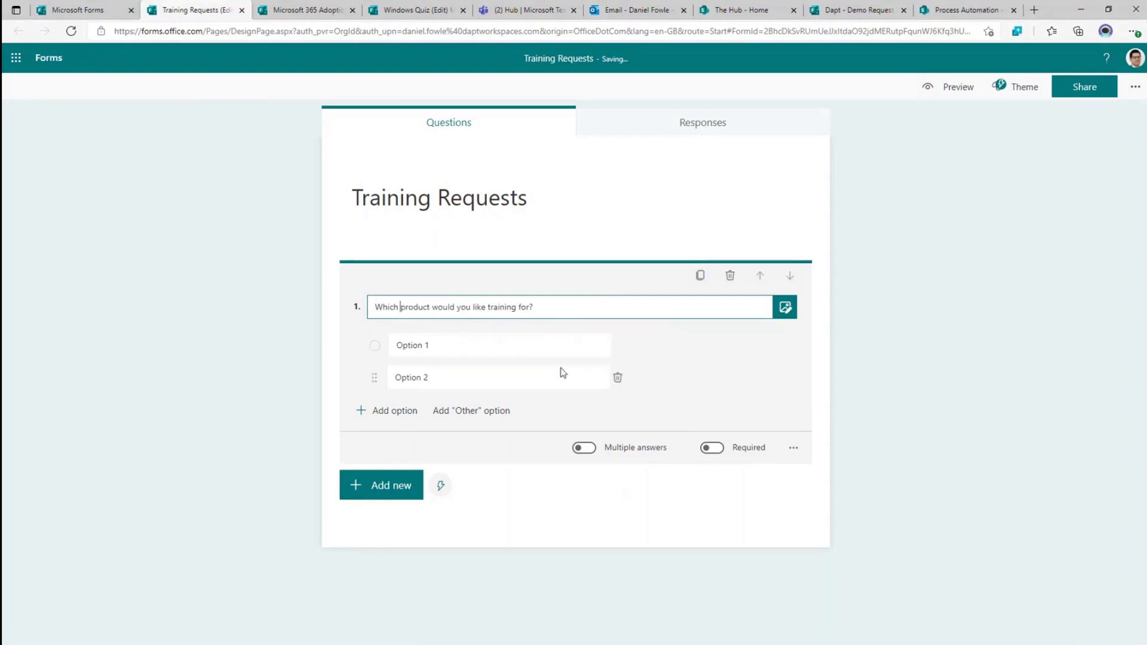
- Set the answers to SharePoint, Stream, OneDrive and Forms, plus an Other option
left_click(533, 349)
type("SharePoint")
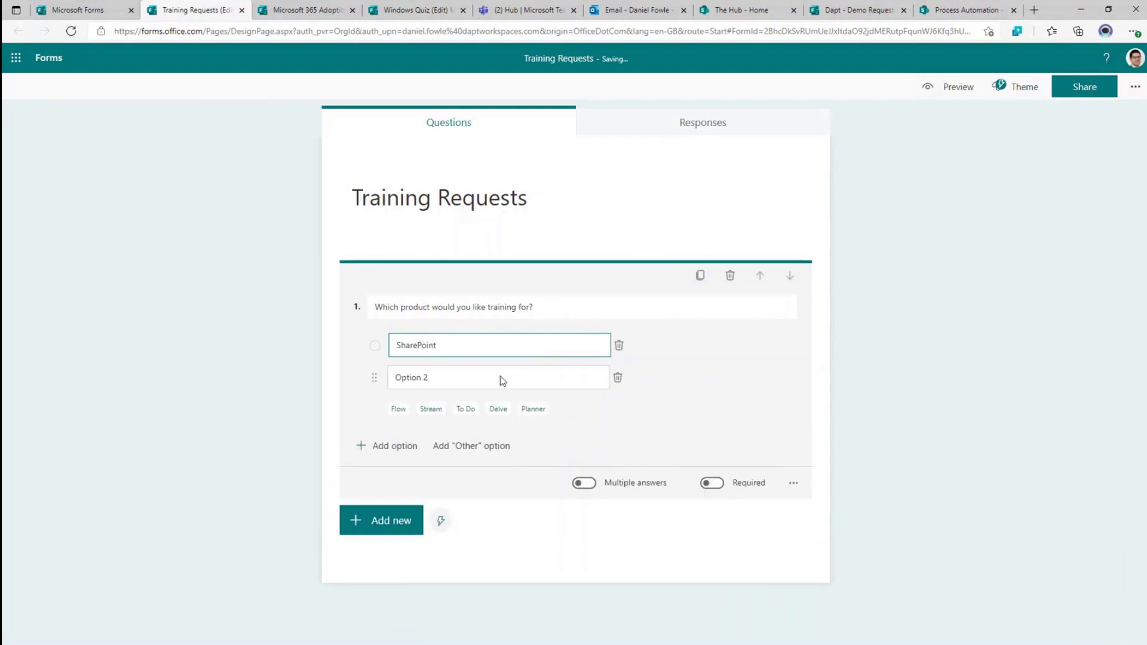
left_click(472, 378)
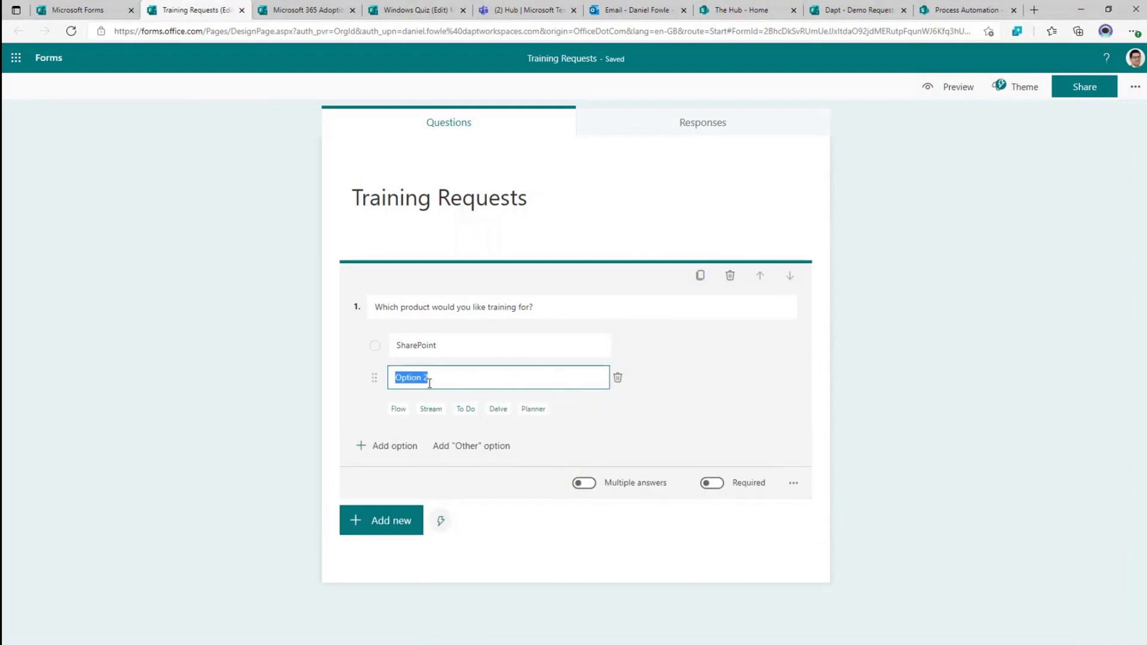
left_click(431, 410)
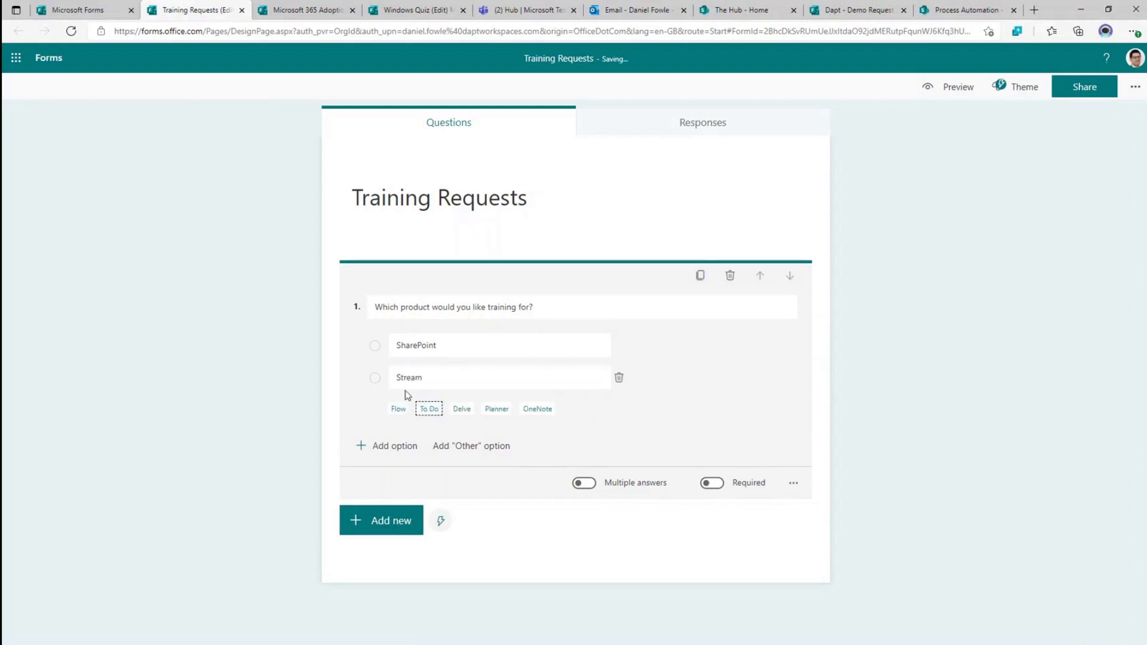
left_click(391, 447)
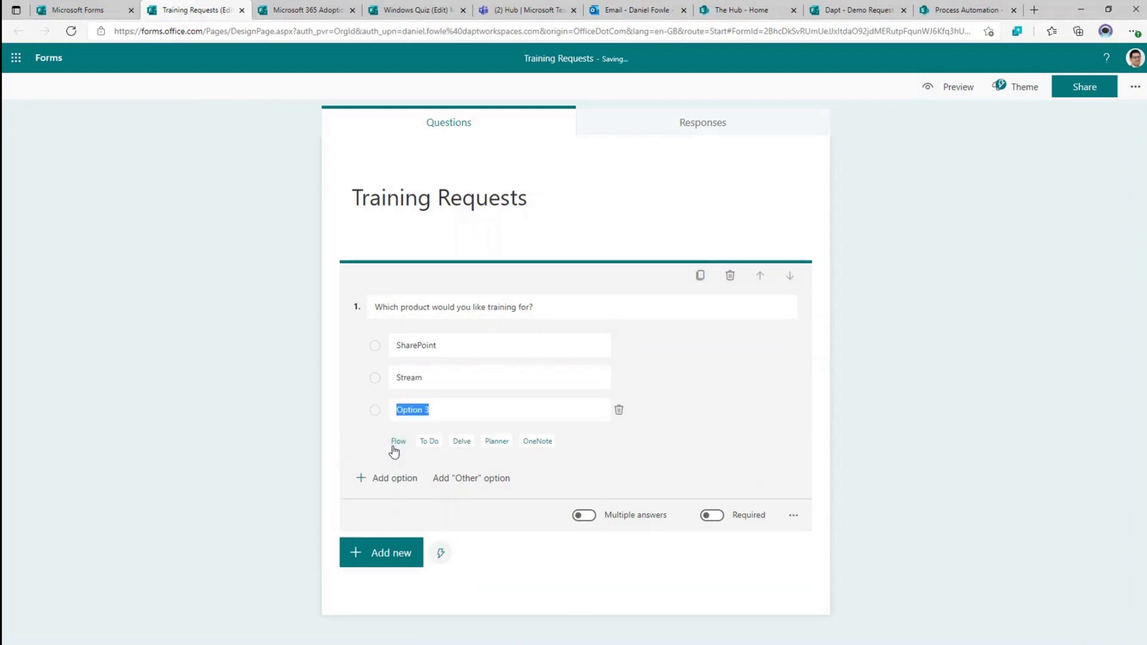
triple_click(458, 414)
type("O")
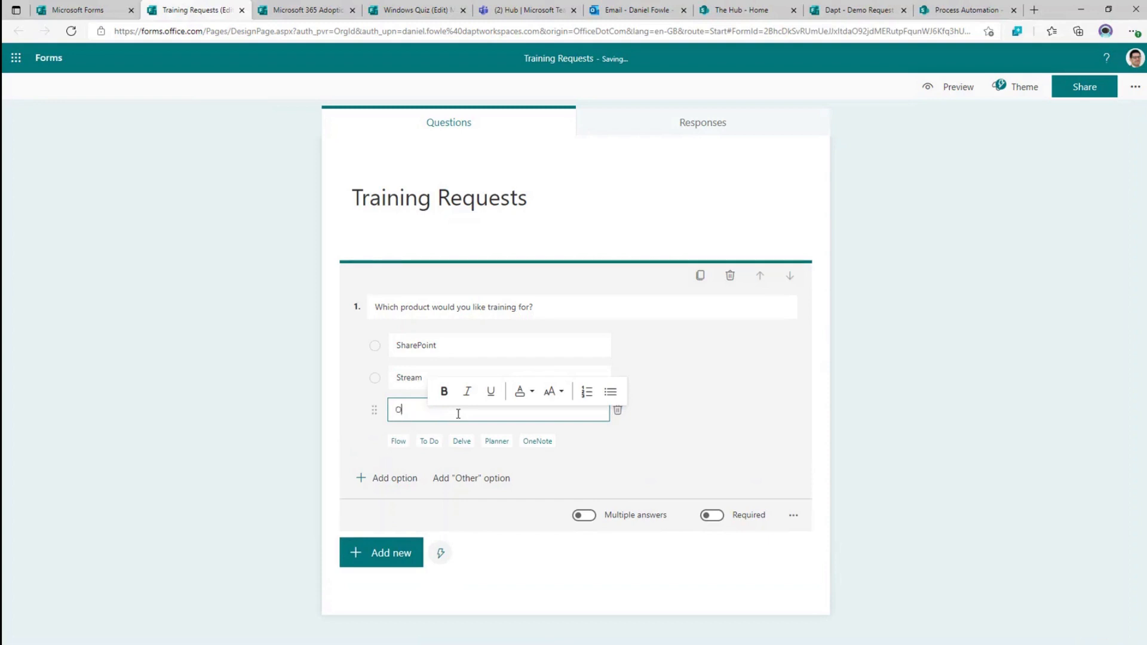
type("neDrive")
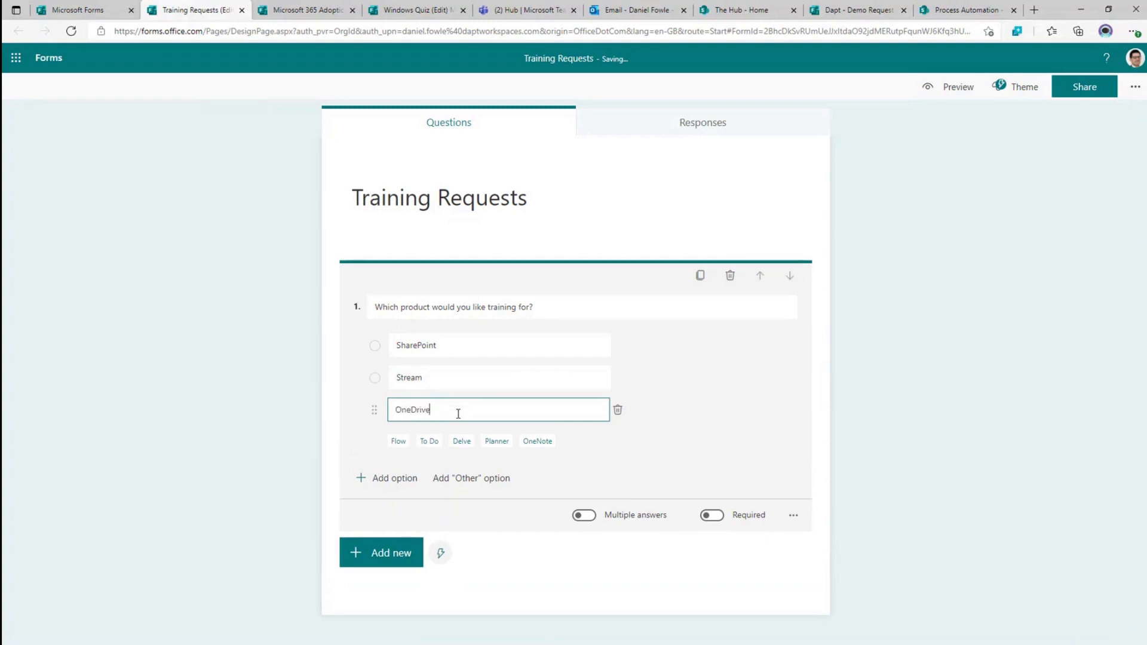
left_click(389, 488)
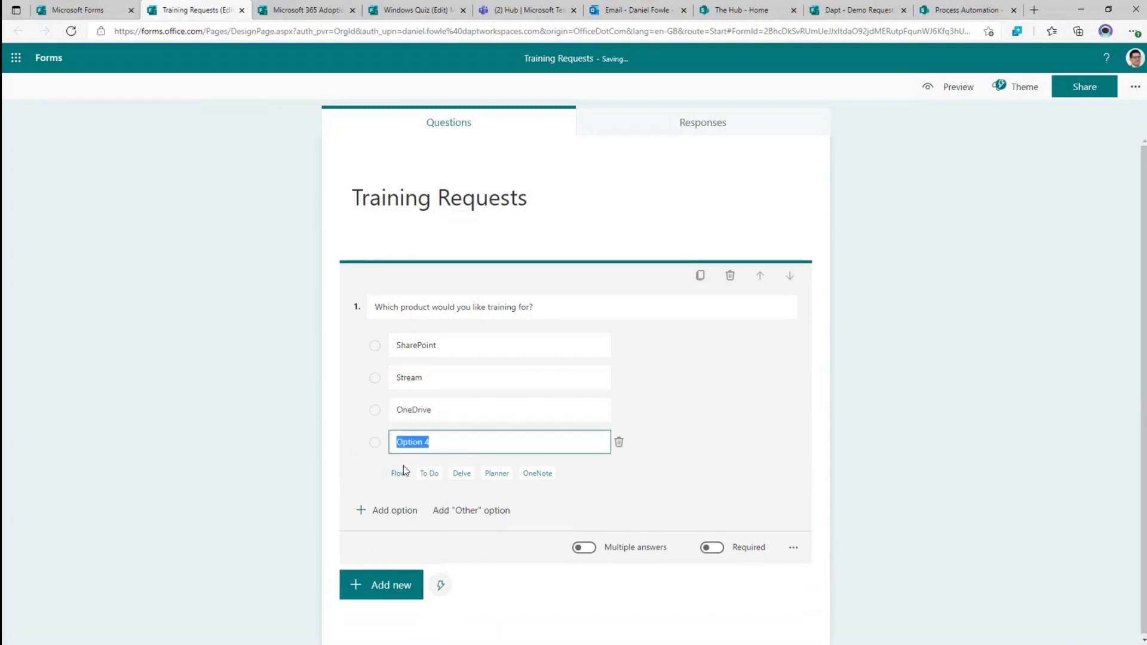
type("Forms")
left_click(479, 512)
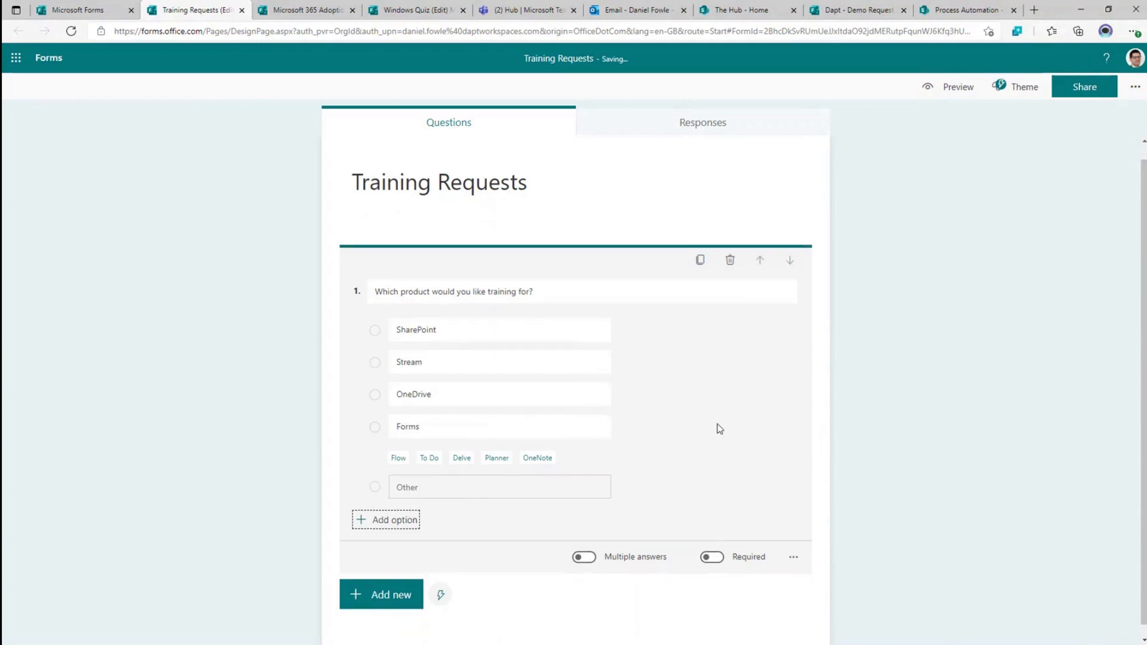
left_click(382, 583)
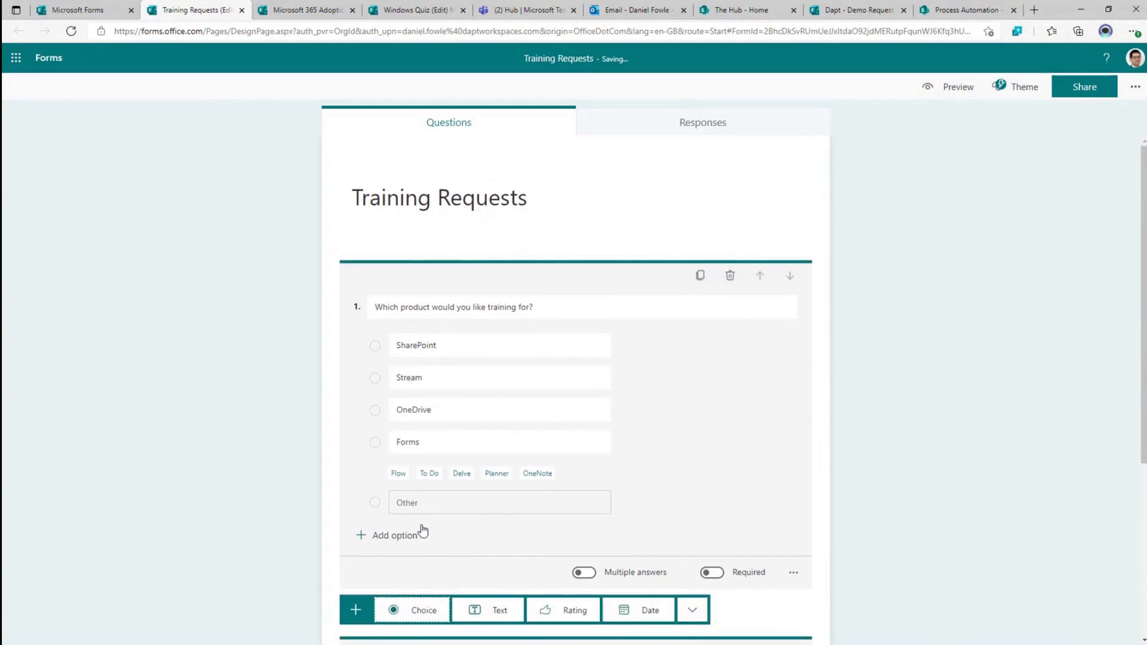
- Add the suggested Department question to the form as question 2
scroll(422, 531, "down", 4)
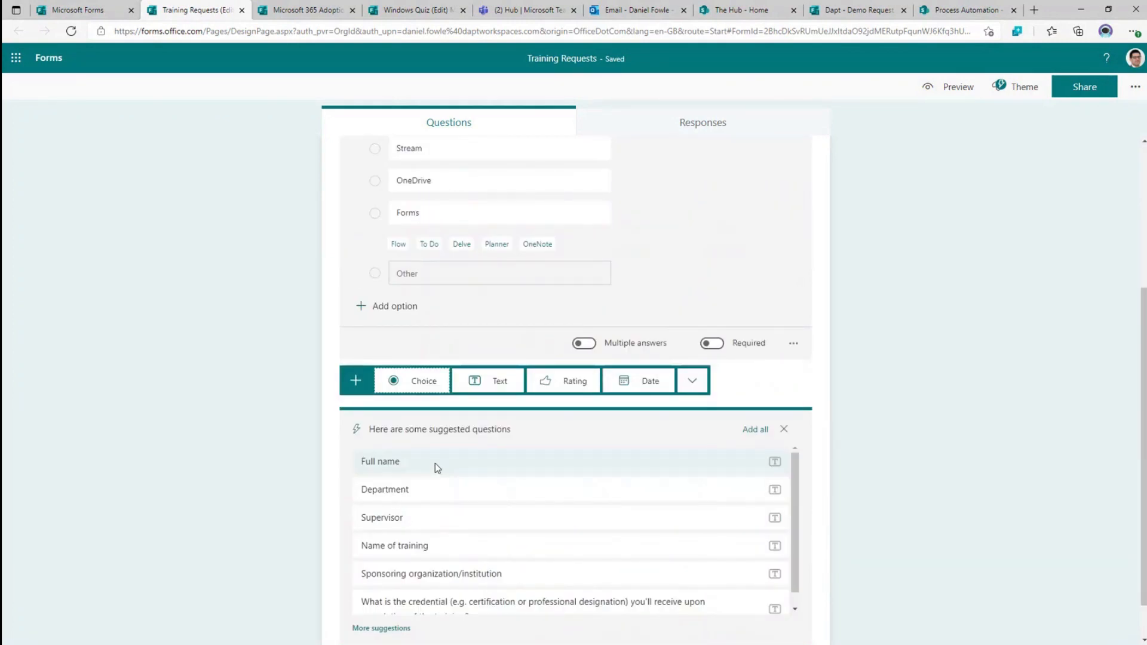
left_click(435, 464)
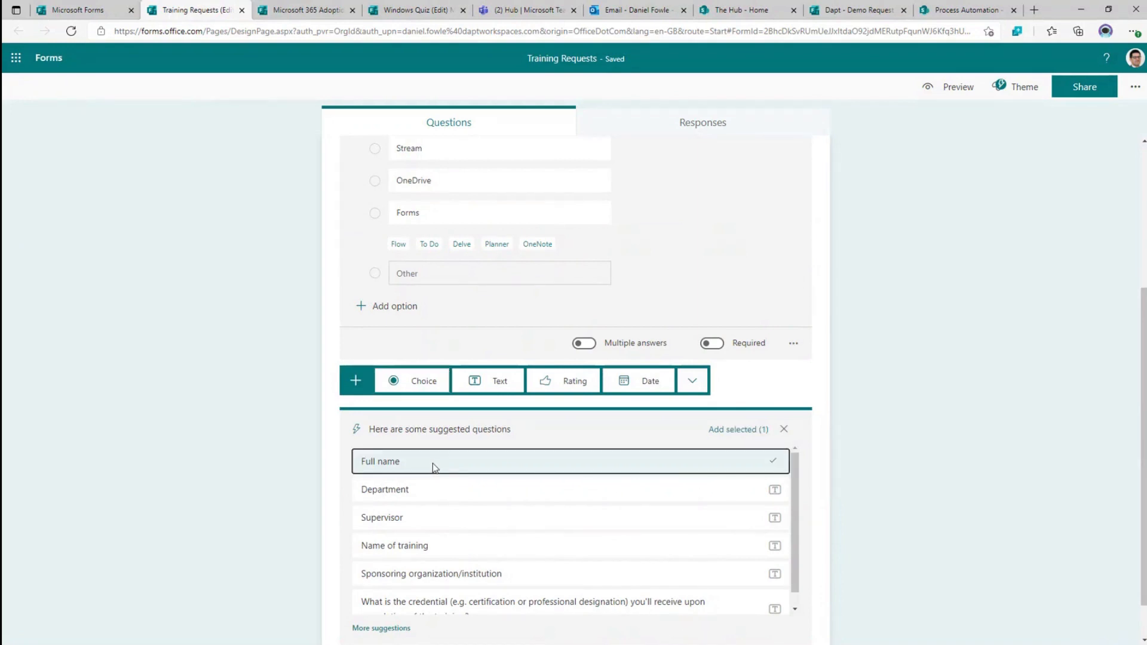
left_click(433, 468)
scroll(561, 432, "down", 1)
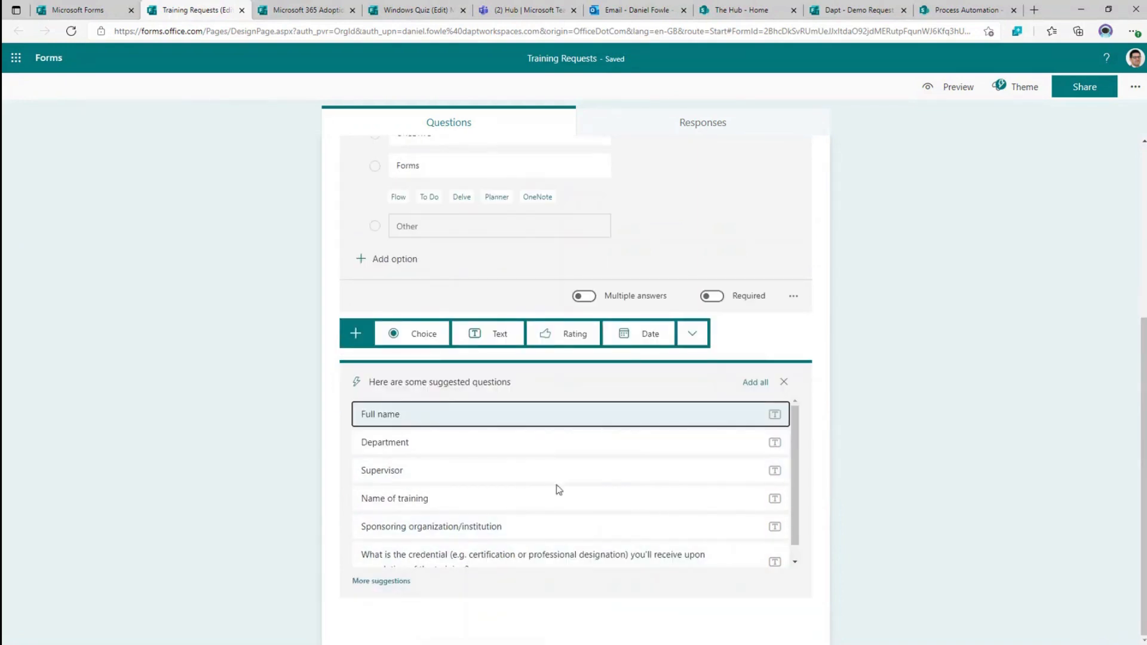
left_click(444, 450)
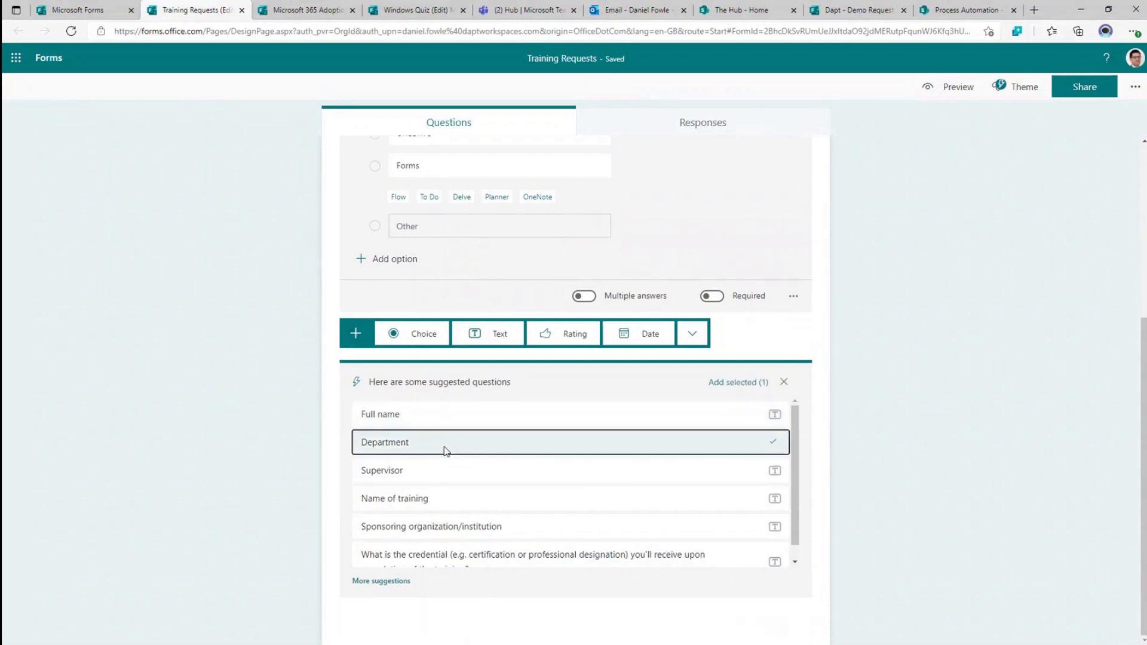
left_click(720, 386)
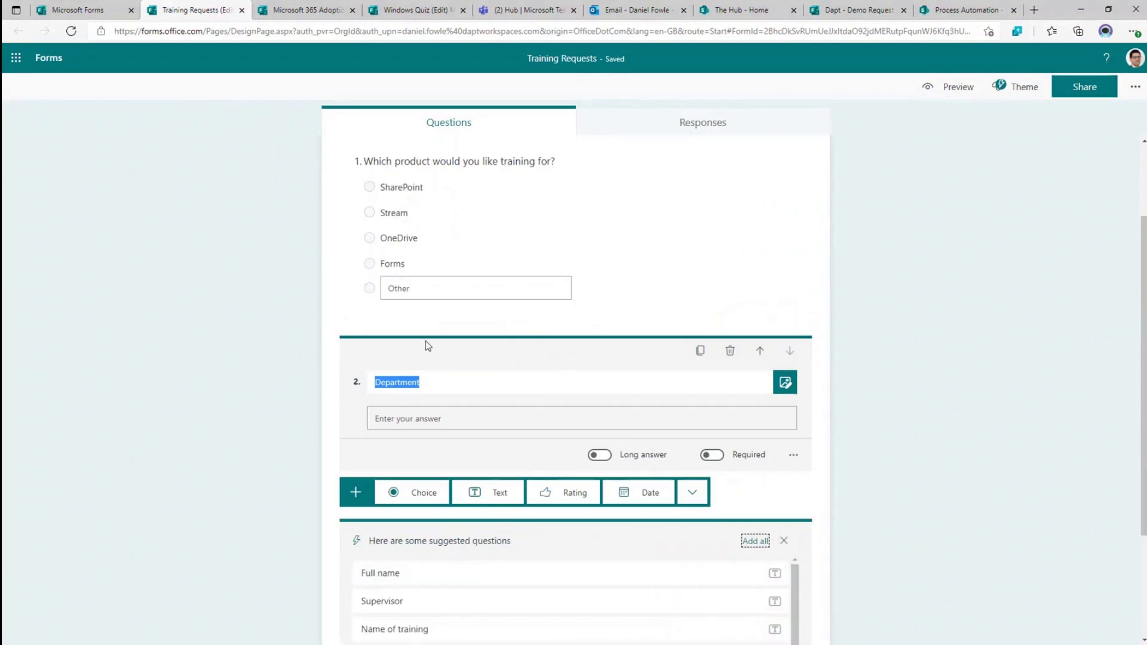
scroll(428, 343, "up", 2)
scroll(428, 343, "down", 3)
left_click(264, 413)
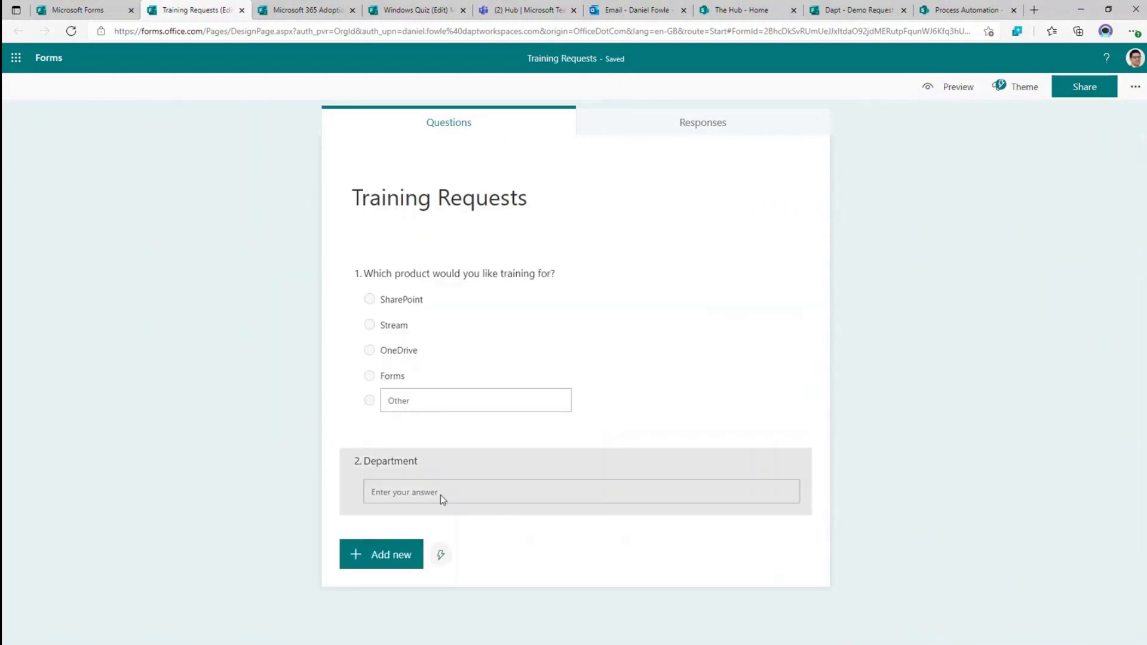
- Add a text question 3 titled 'Name', deleting an accidental choice question first
left_click(383, 555)
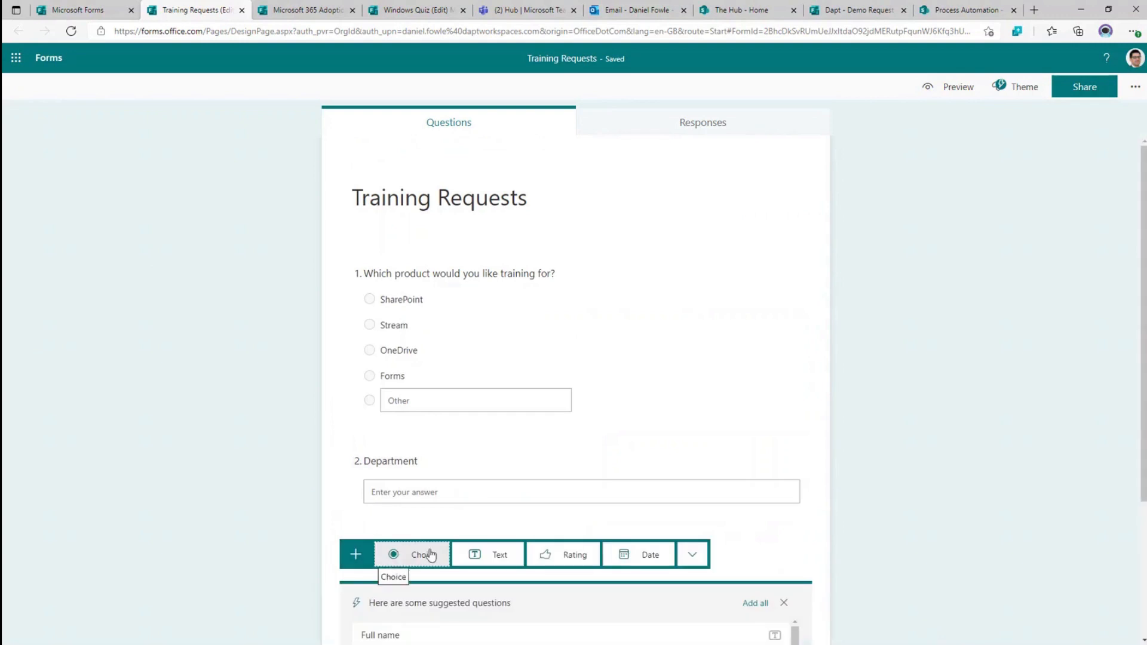
left_click(421, 554)
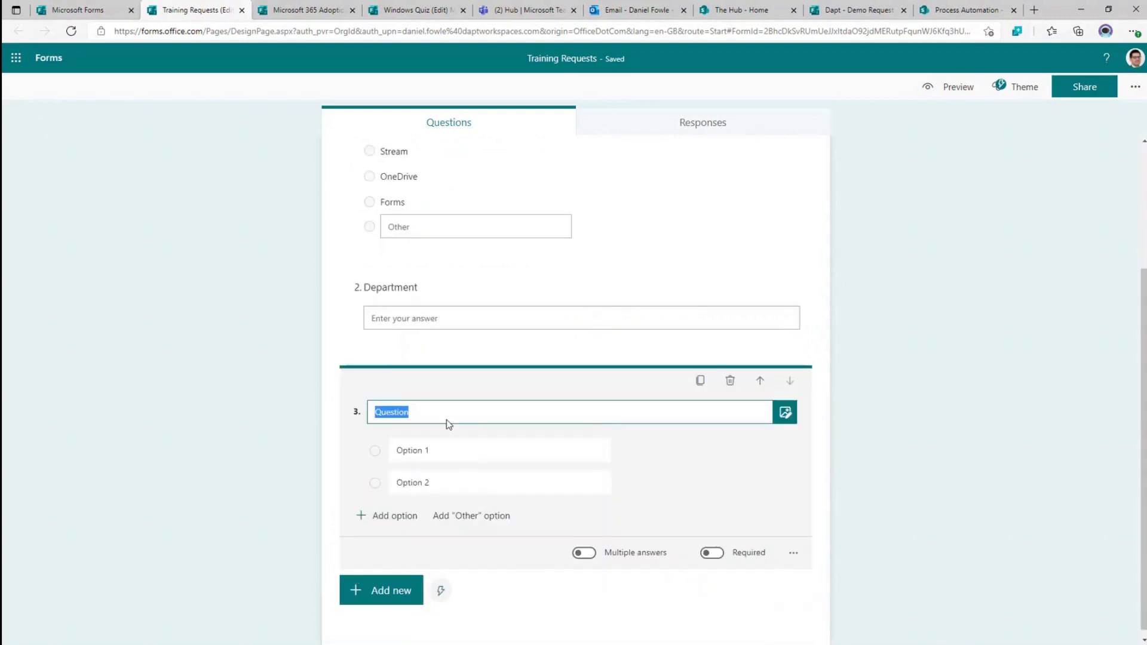
left_click(730, 383)
left_click(384, 553)
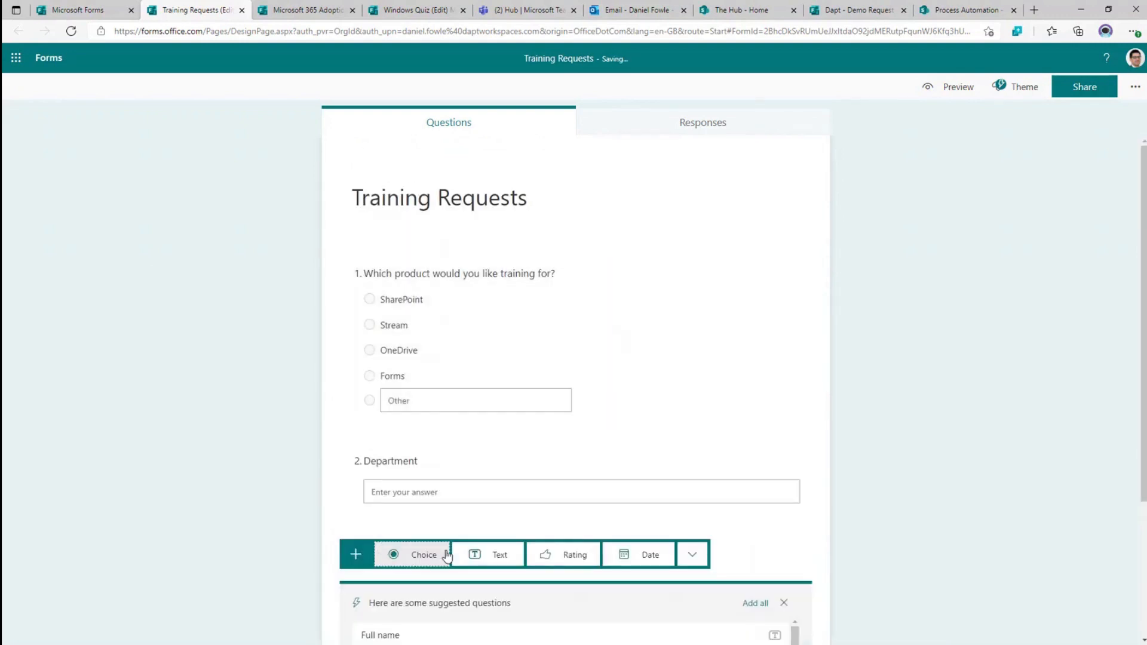
left_click(492, 553)
type("Name")
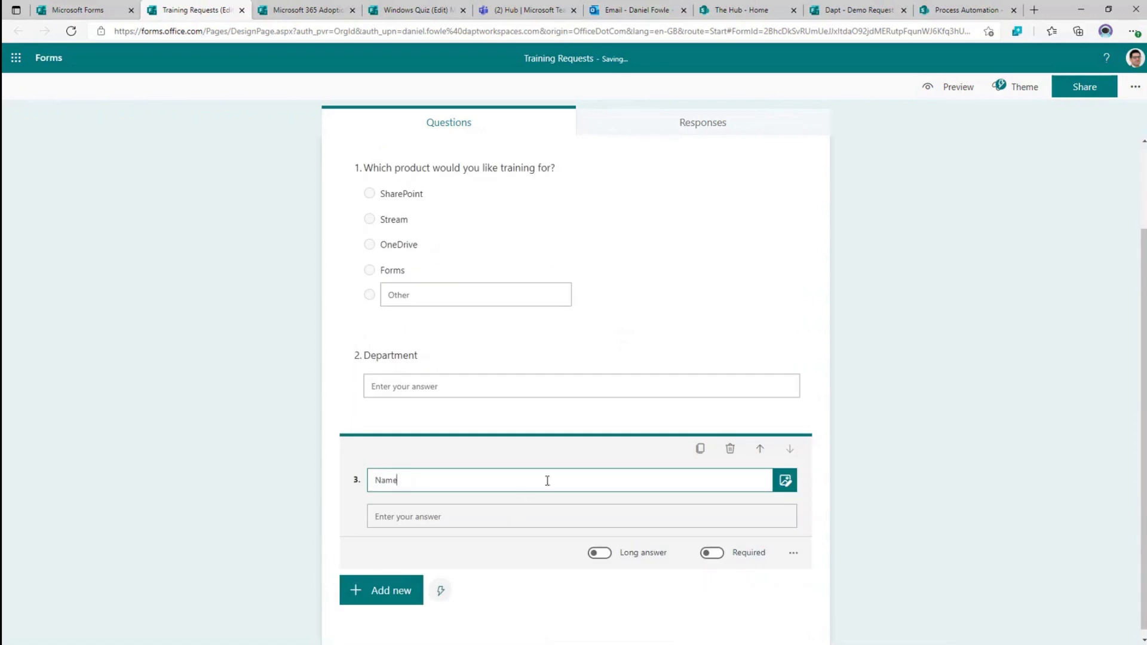
scroll(605, 451, "down", 1)
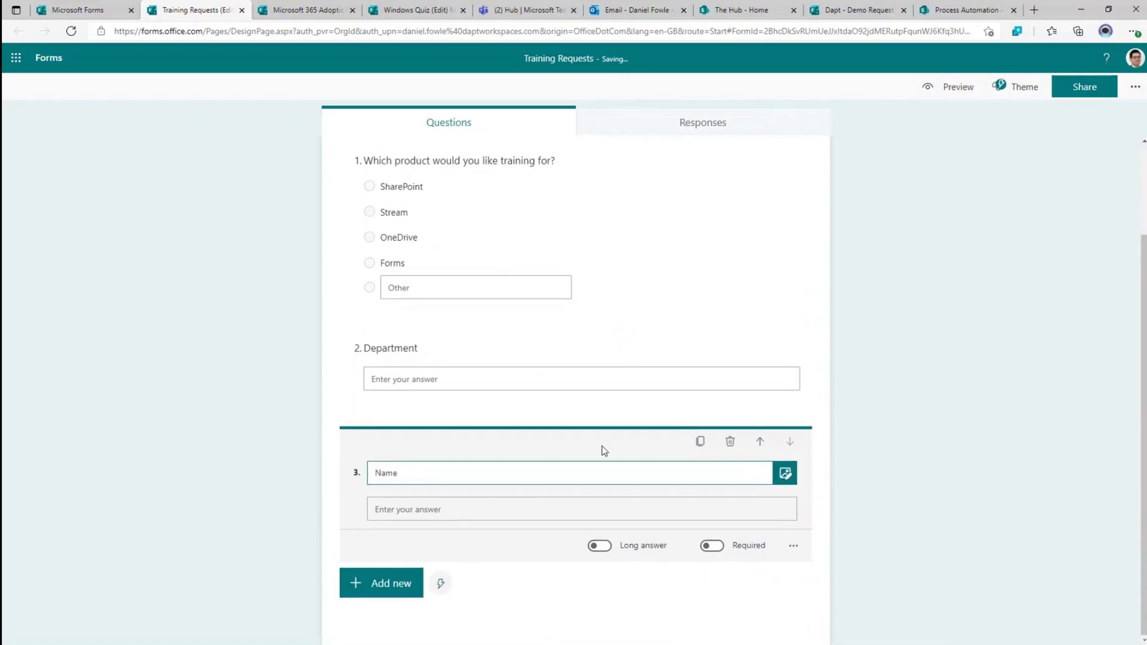
left_click(391, 584)
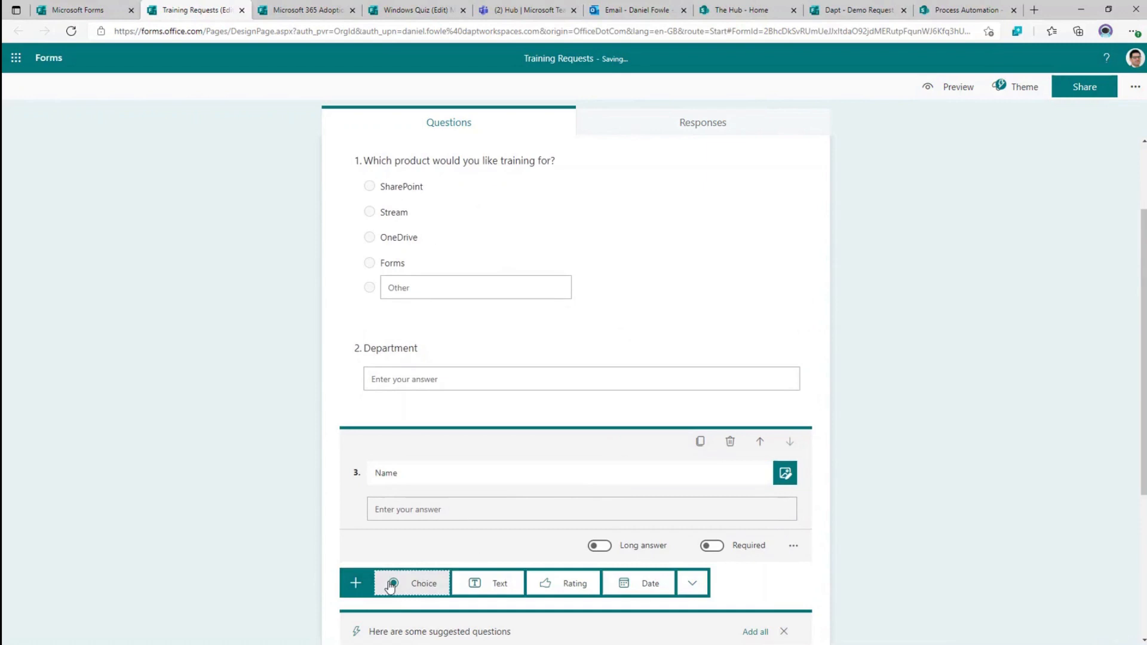
- Add choice question 4 'Would you like to add other attendees' with only Yes and No answers
left_click(392, 584)
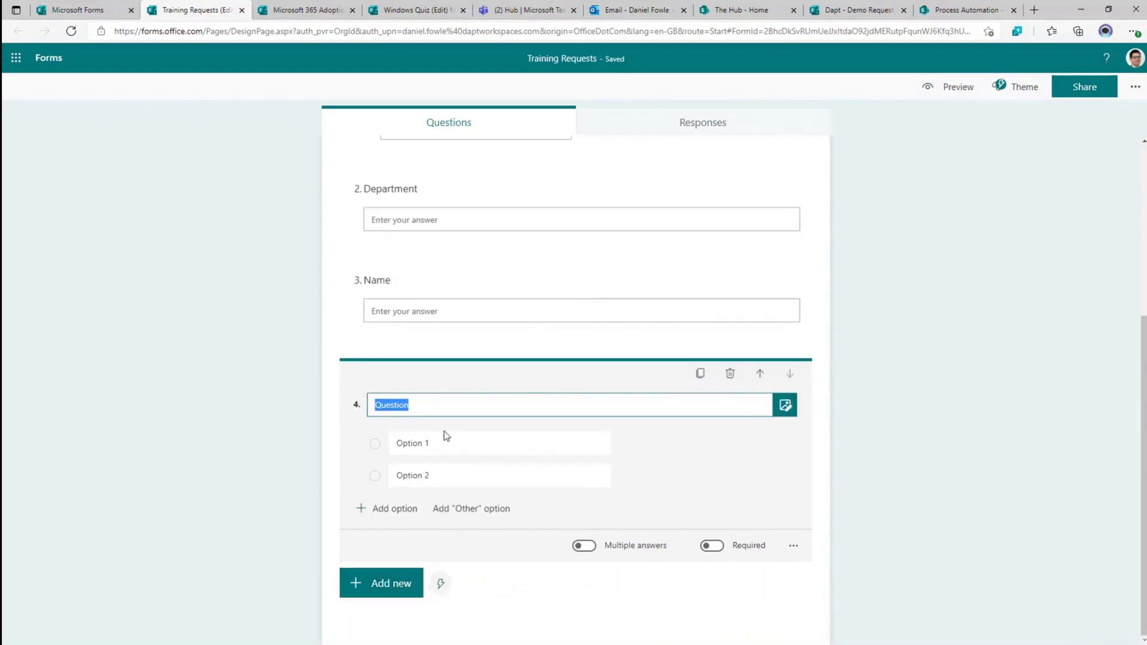
type("Would")
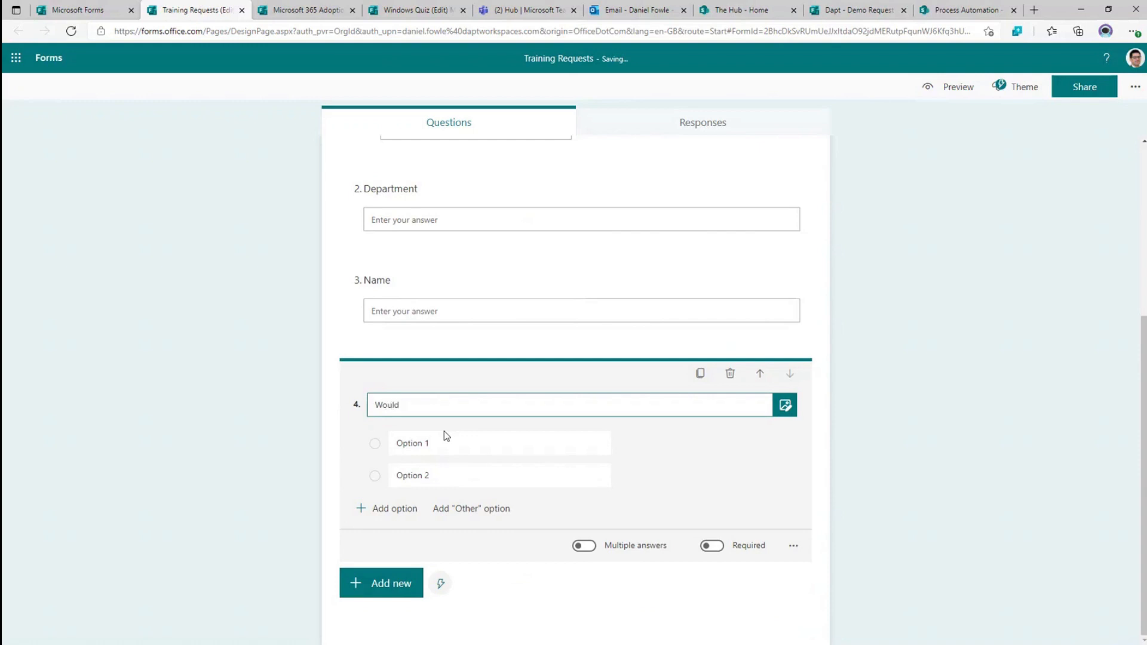
type(" you like to add other attendees")
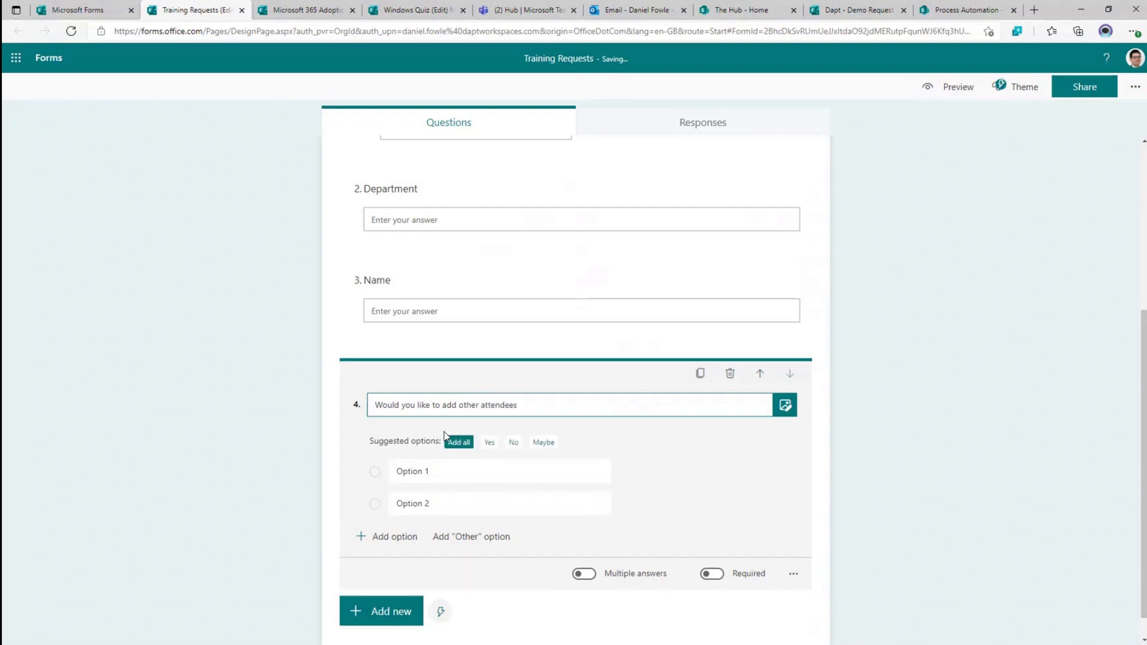
left_click(464, 444)
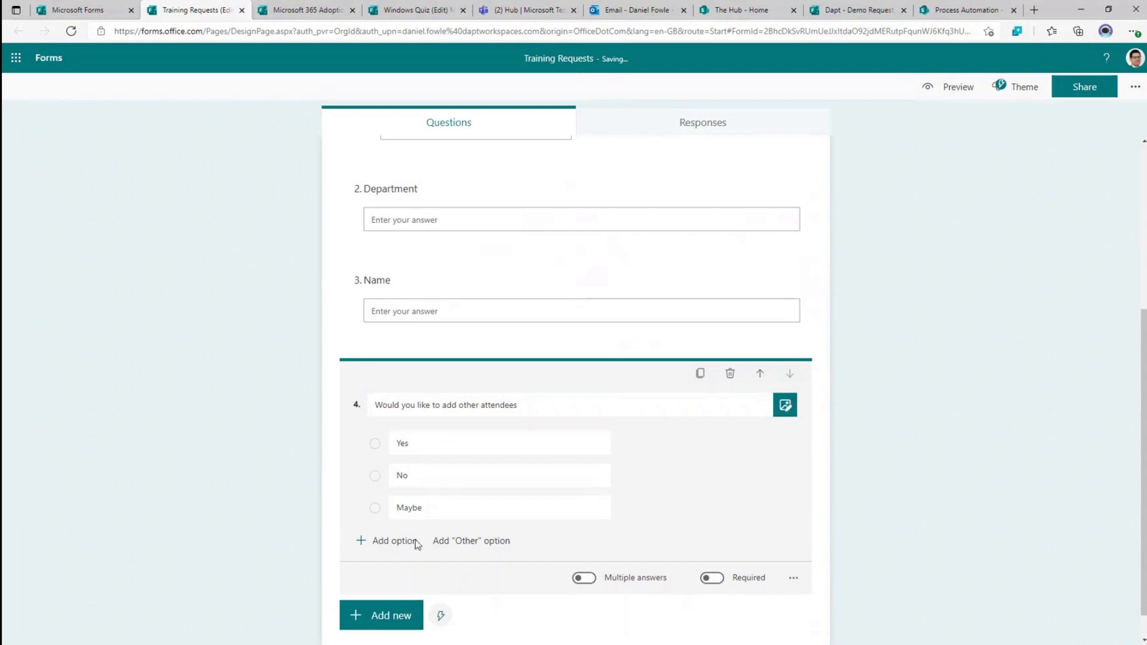
left_click(617, 508)
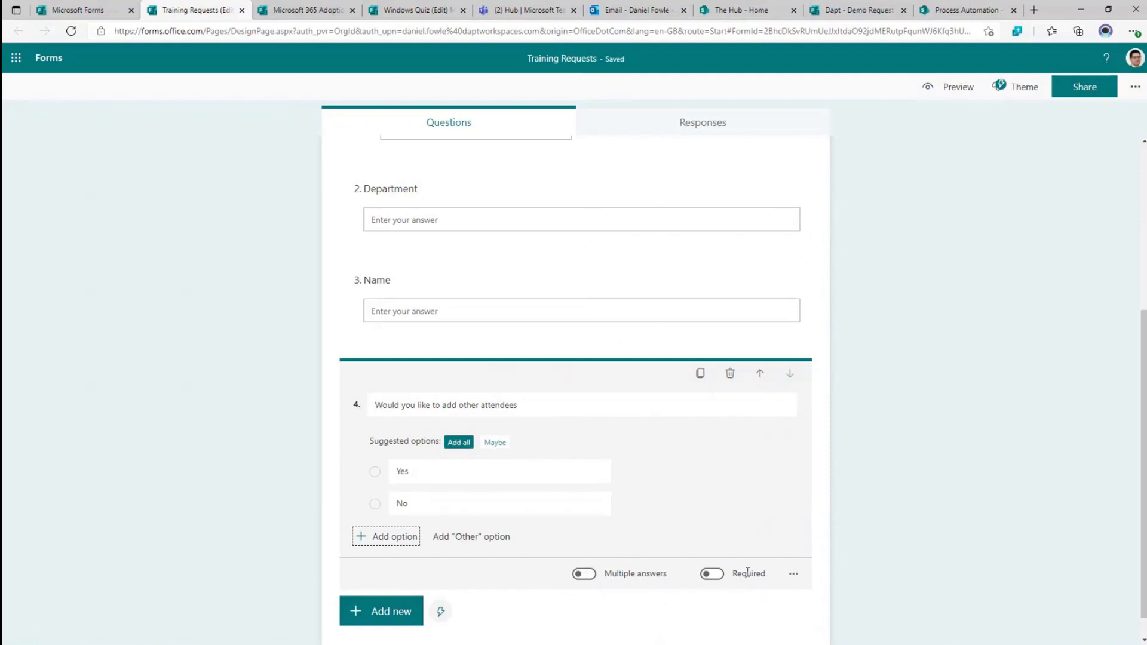
- Turn on Required for question 4, question 3 (Name) and question 1 (product choice)
left_click(711, 574)
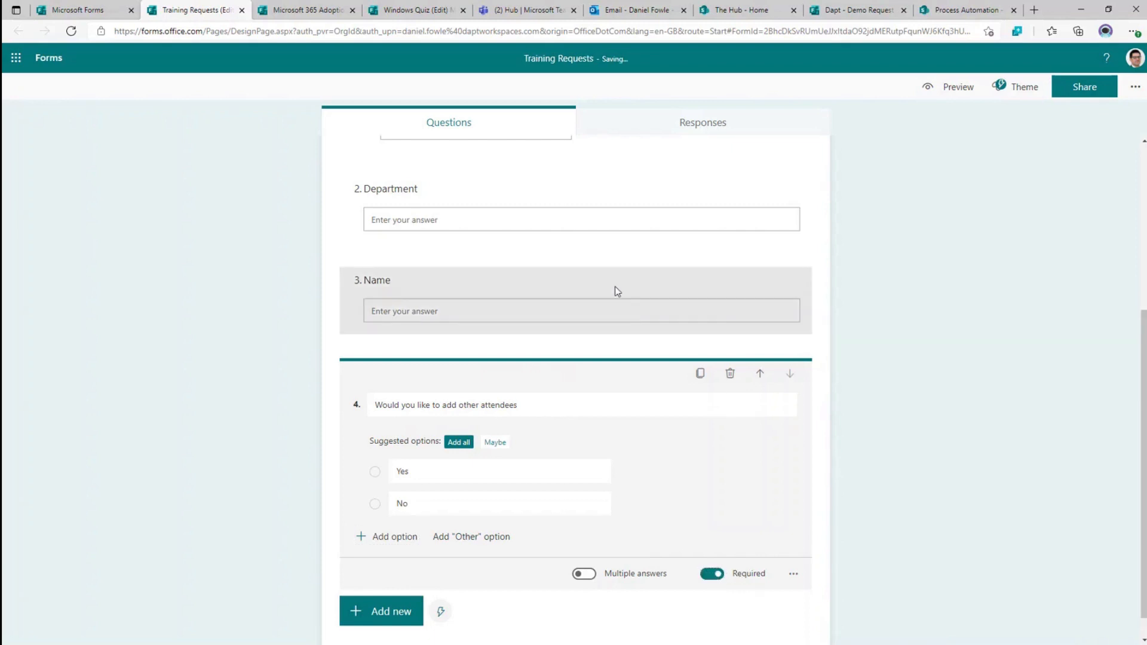
left_click(615, 290)
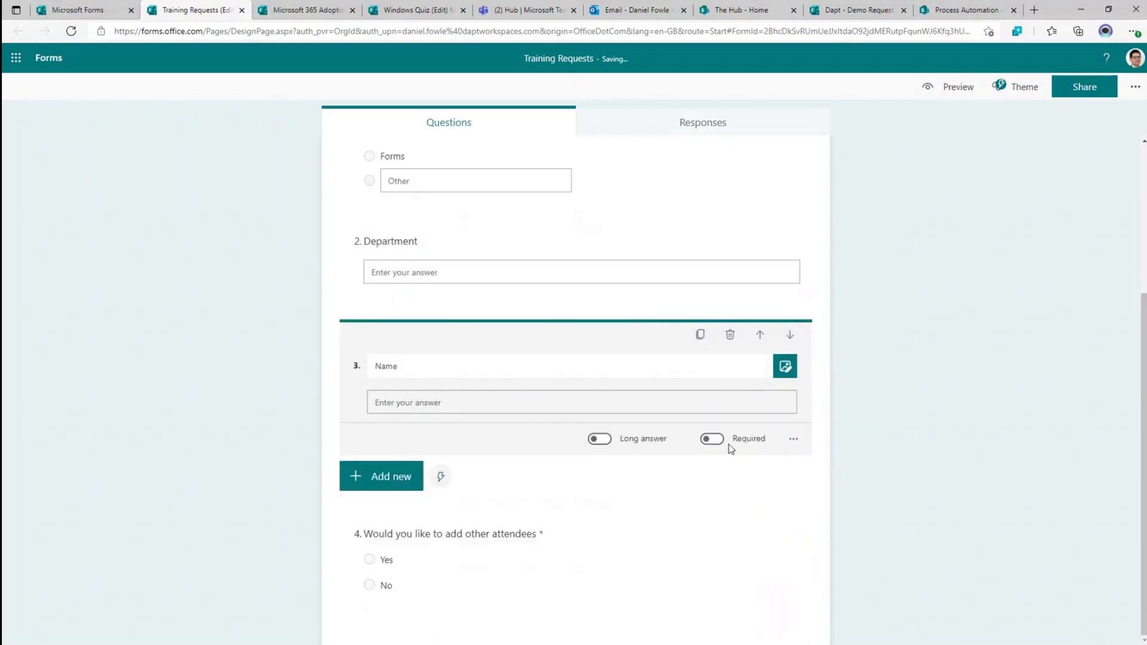
left_click(712, 439)
left_click(680, 250)
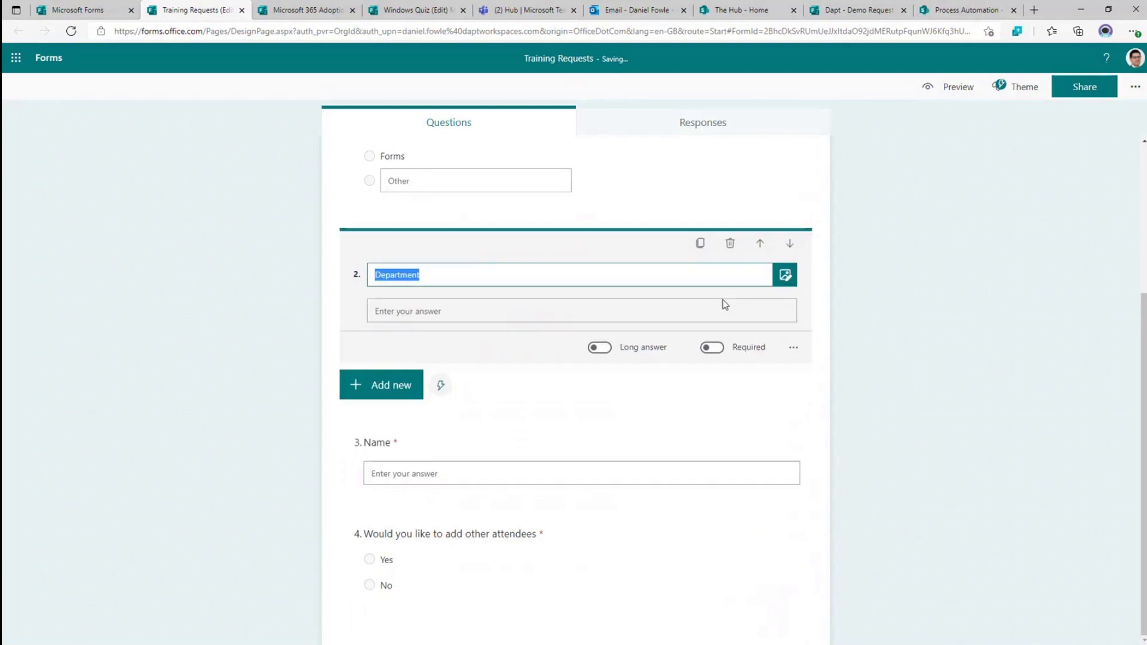
left_click(679, 180)
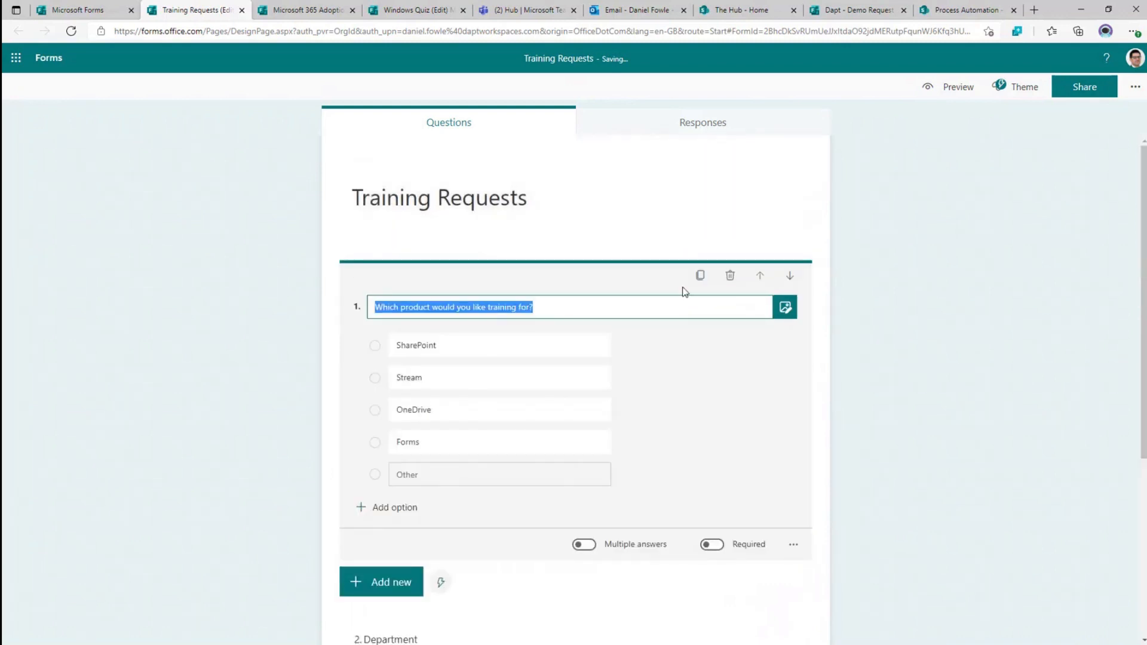
scroll(685, 292, "down", 4)
left_click(712, 315)
scroll(720, 358, "down", 1)
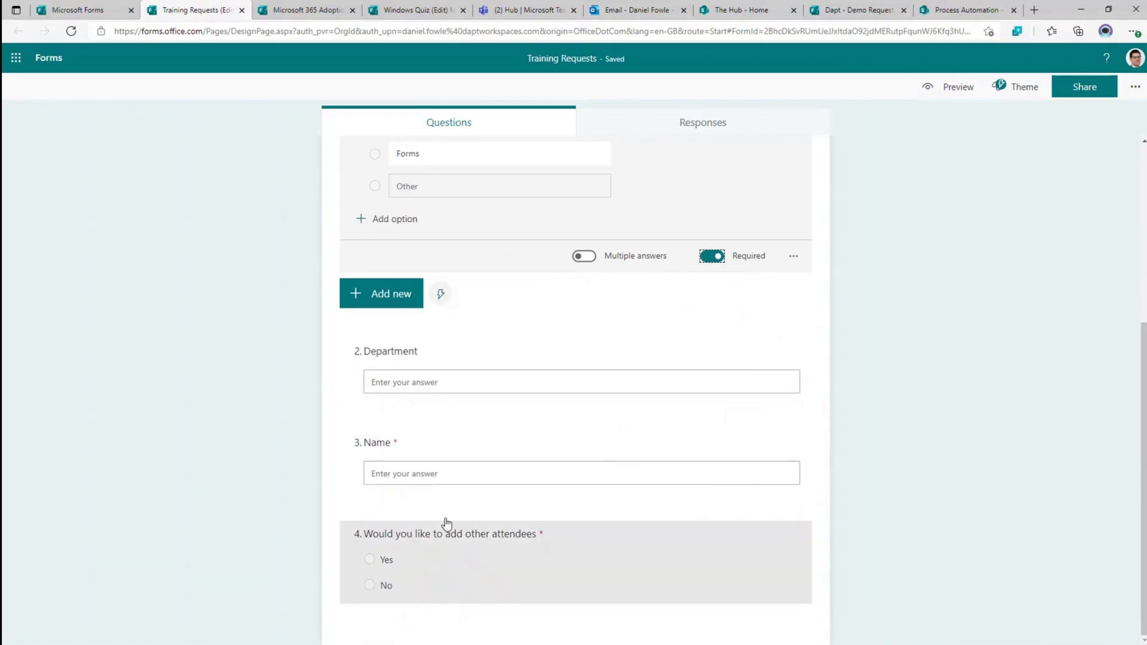
scroll(447, 508, "up", 2)
scroll(418, 418, "down", 2)
left_click(456, 552)
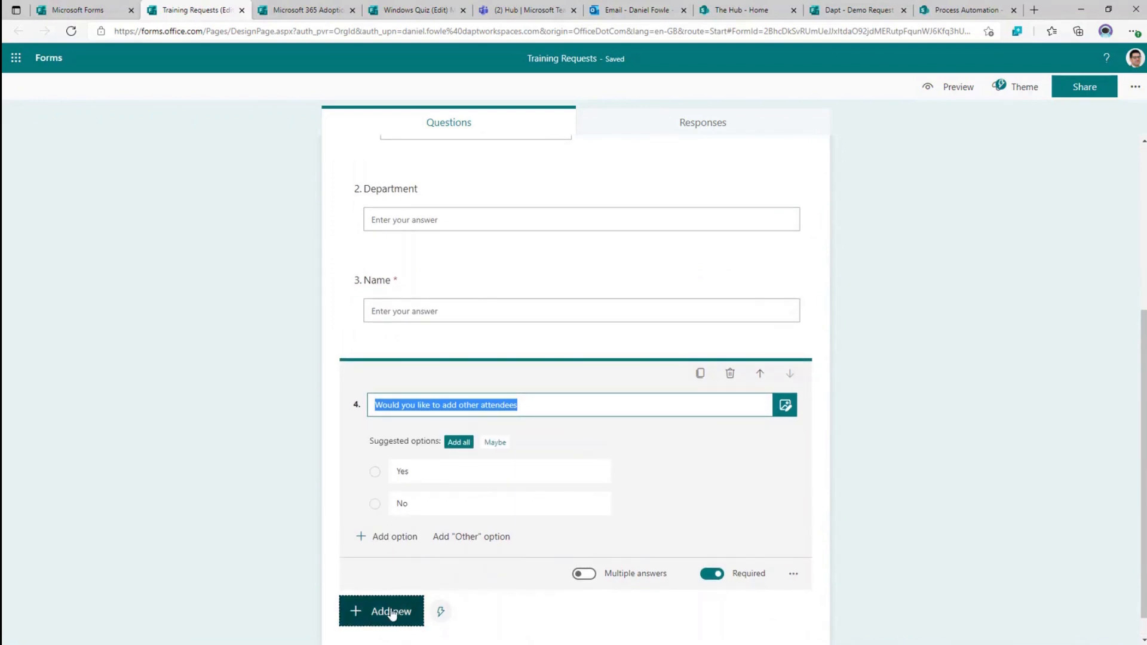
- Add text question 5 'Additional Attendees' with Long answer on and Required off
left_click(392, 614)
left_click(478, 340)
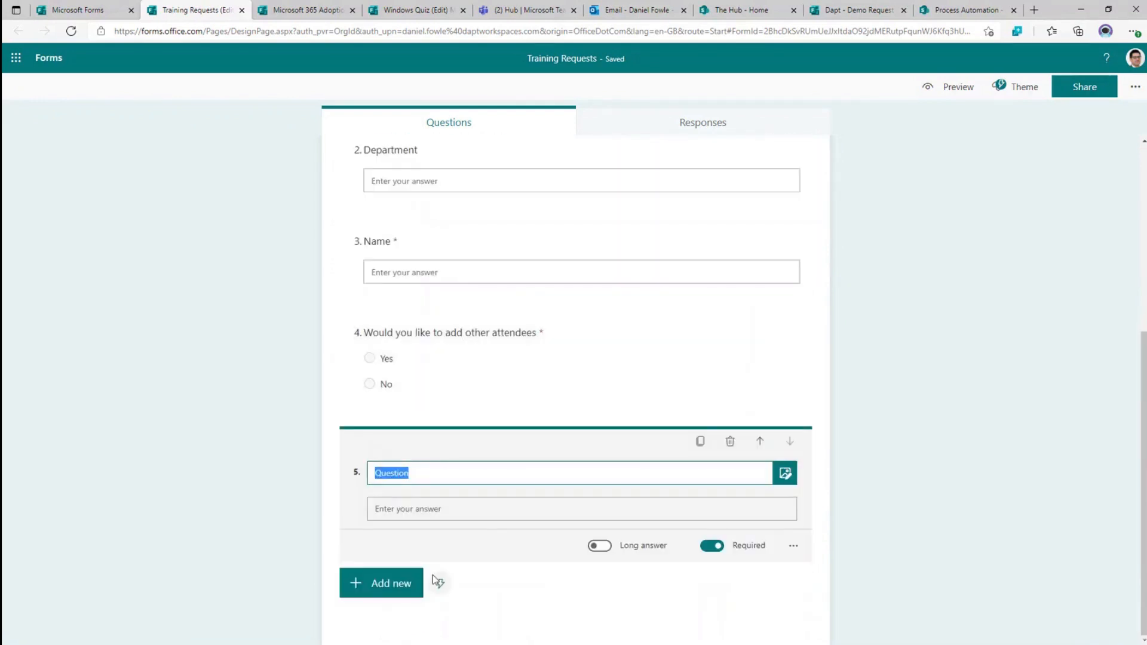
left_click(600, 546)
double_click(411, 473)
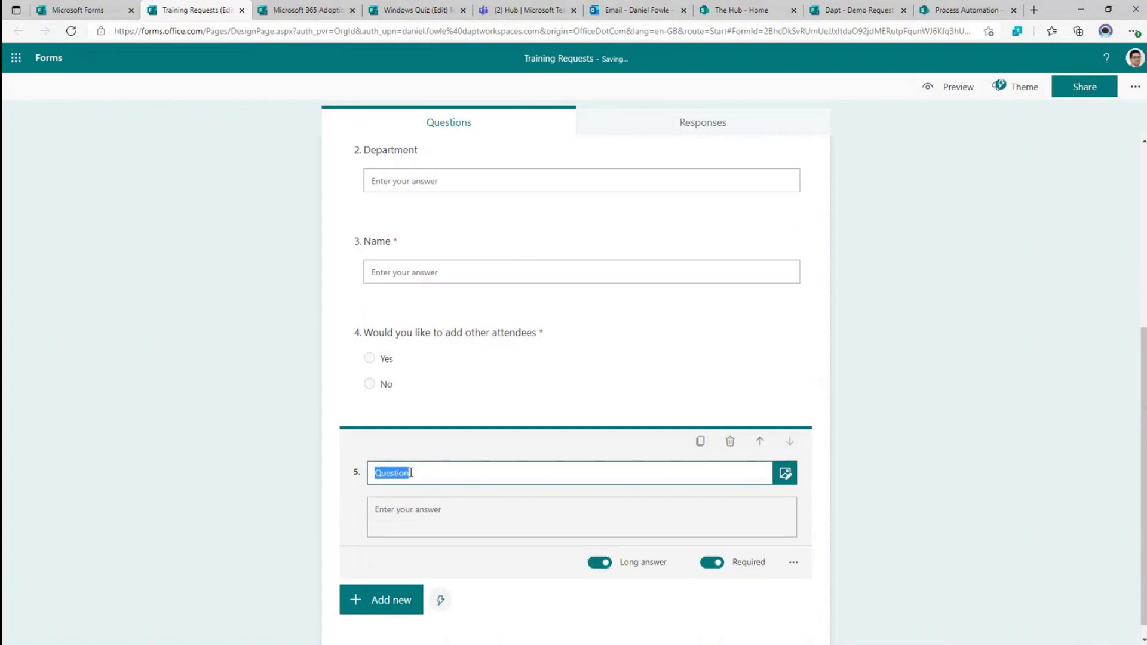
type("Additional Attendees")
left_click(713, 563)
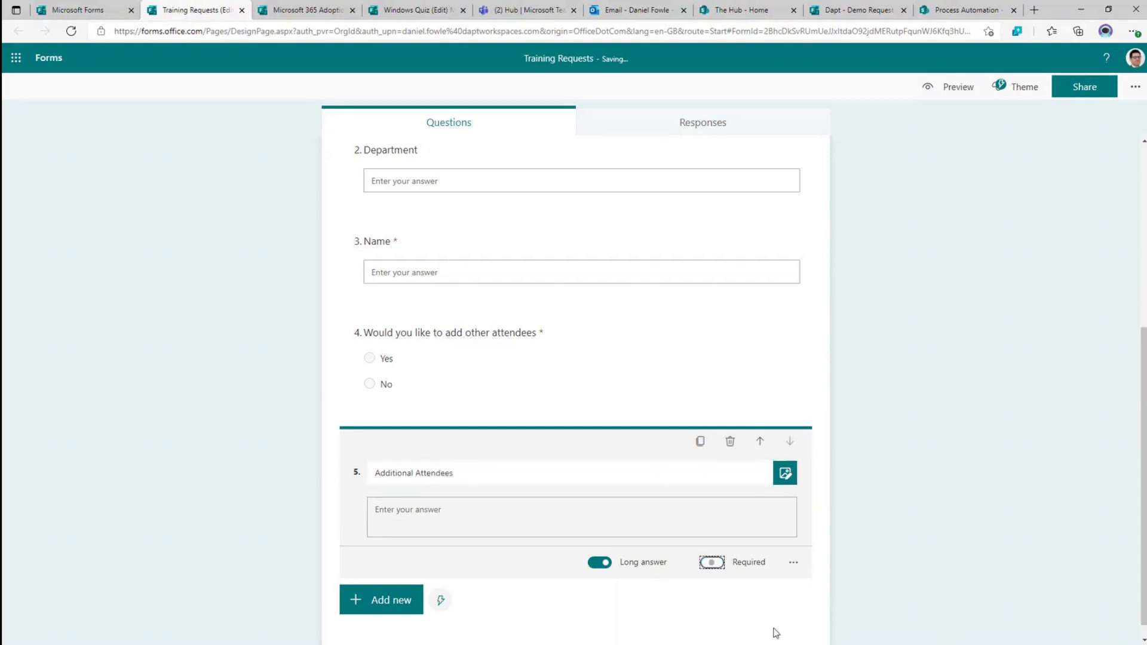
left_click(555, 353)
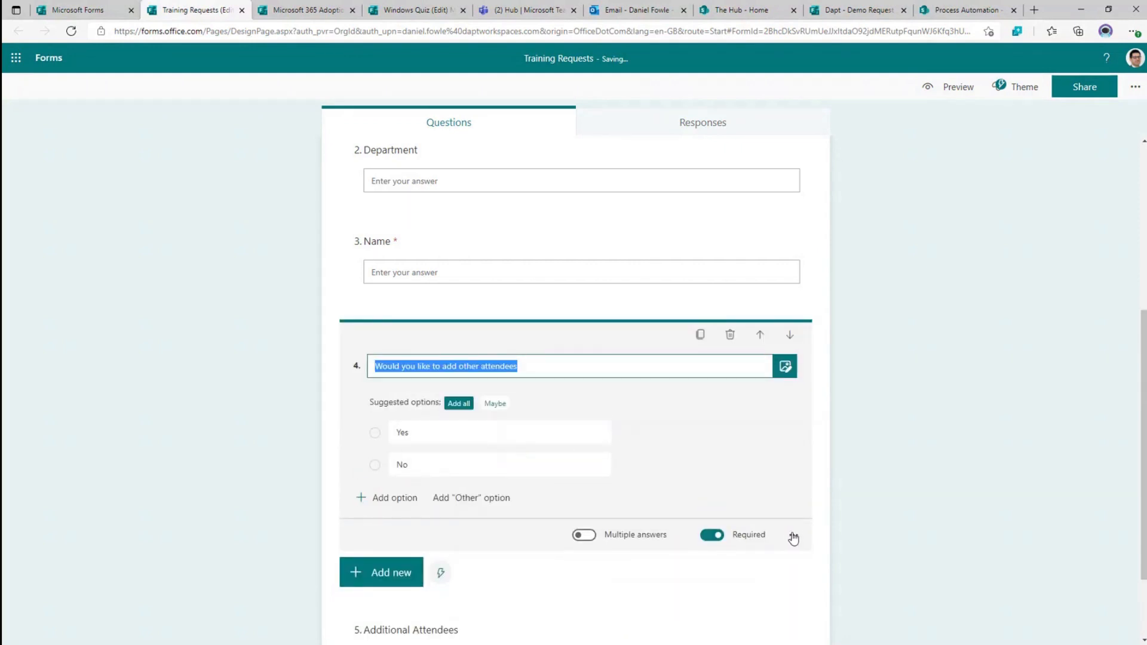
left_click(793, 535)
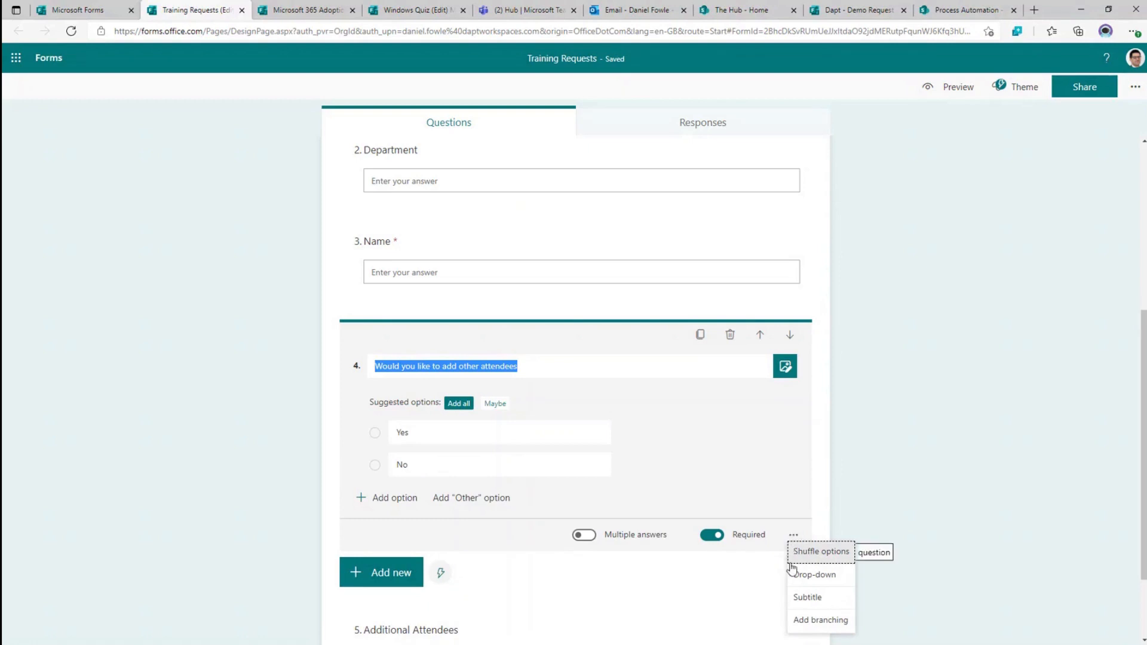
- Branch question 4 so Yes goes to '5. Additional Attendees' and No to End of the form
left_click(804, 623)
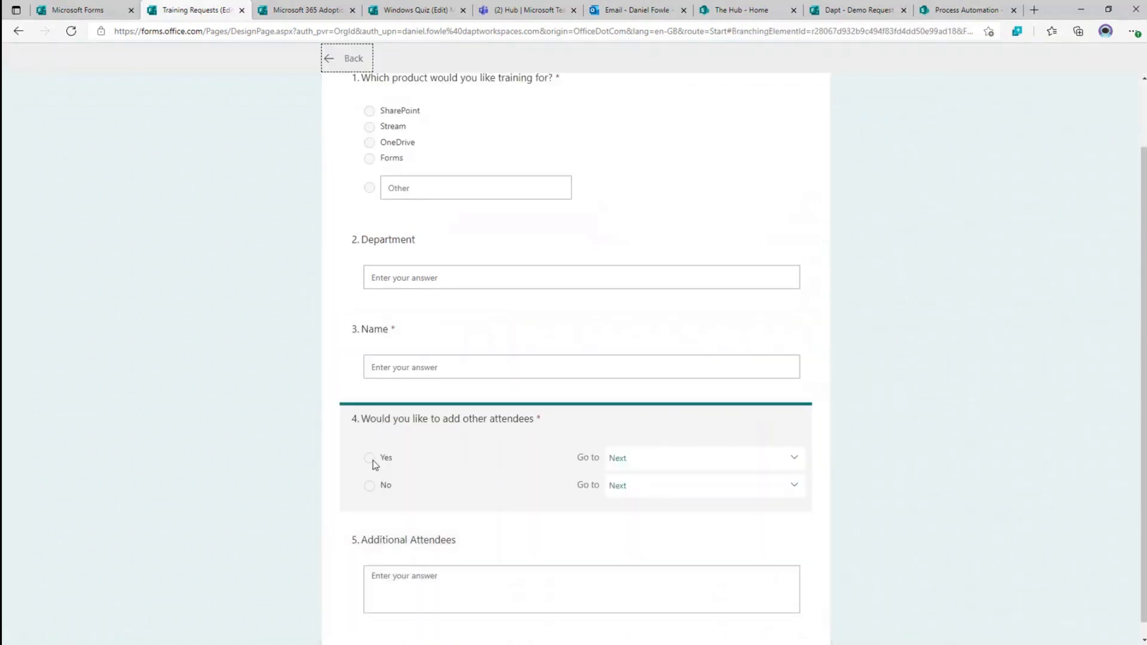
left_click(714, 464)
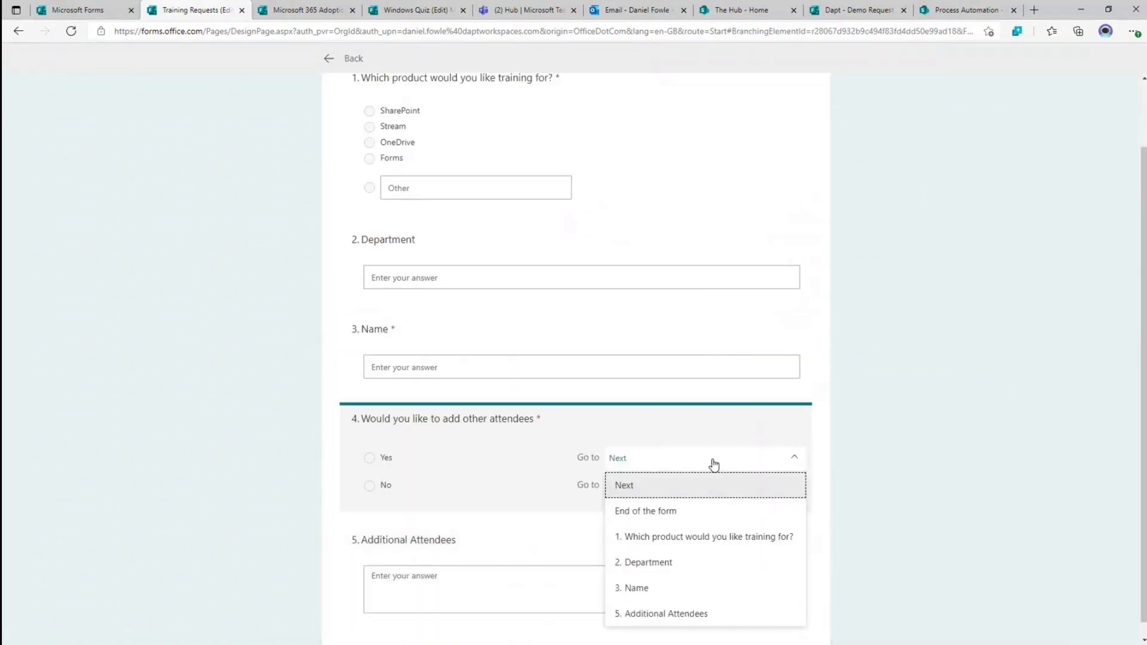
left_click(650, 612)
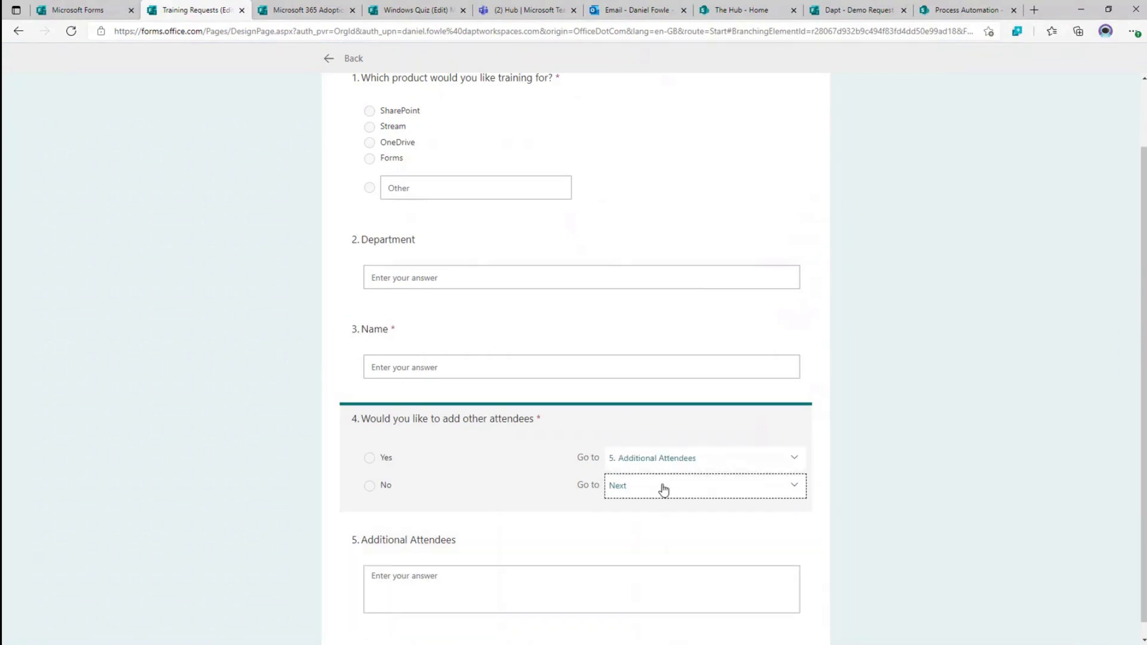
left_click(663, 489)
left_click(647, 523)
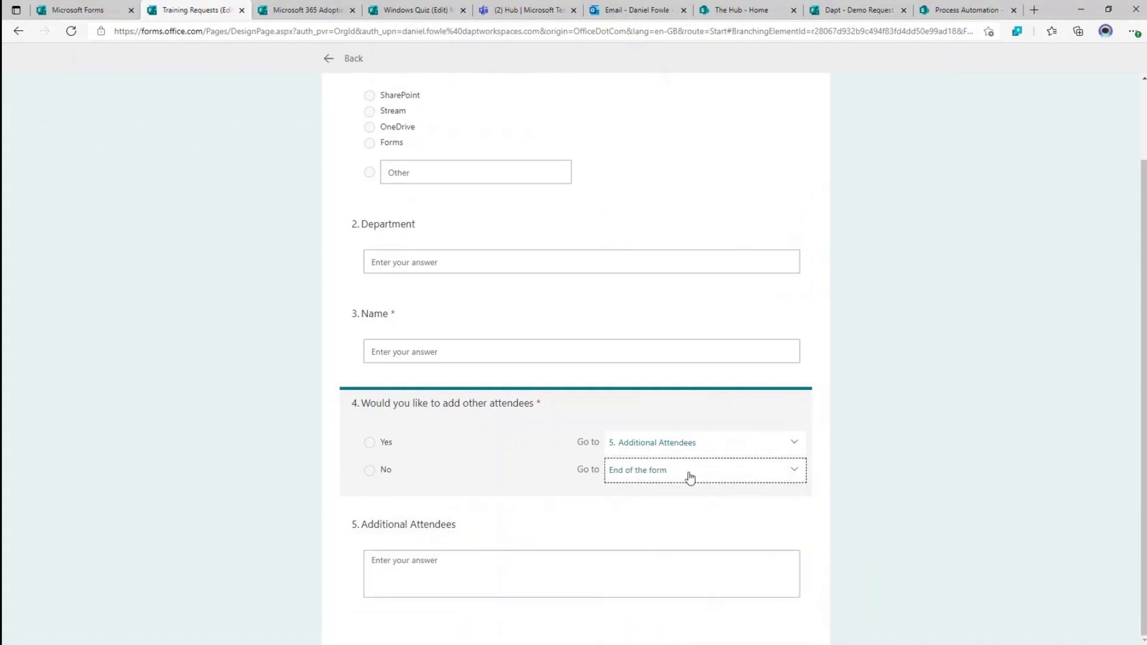
scroll(849, 472, "up", 2)
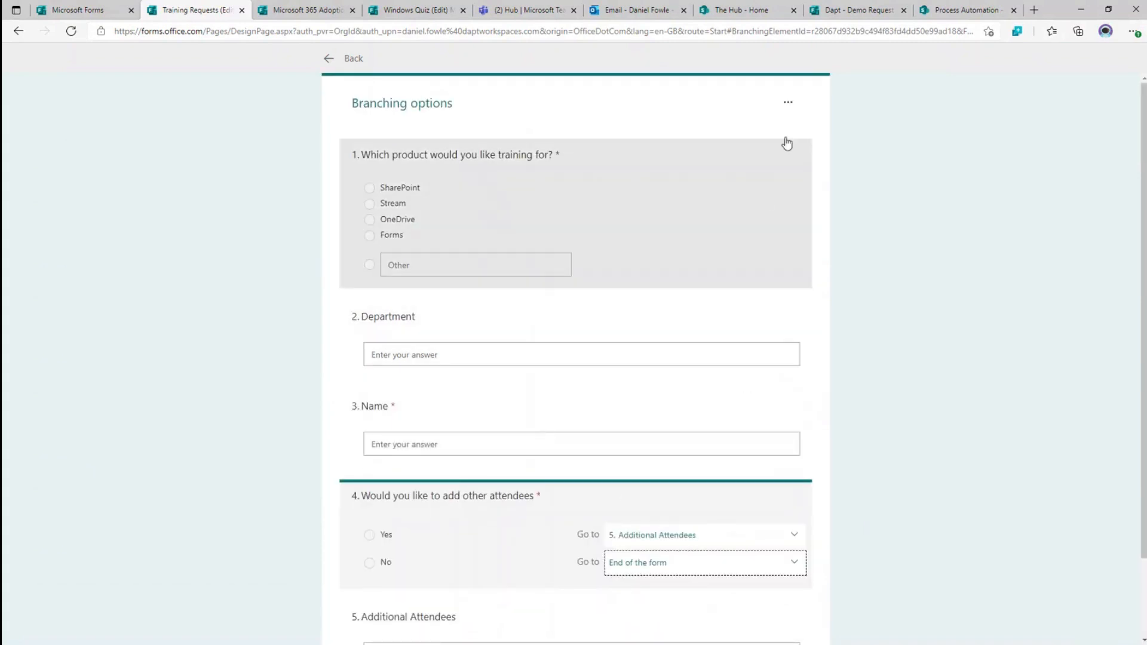
left_click(329, 59)
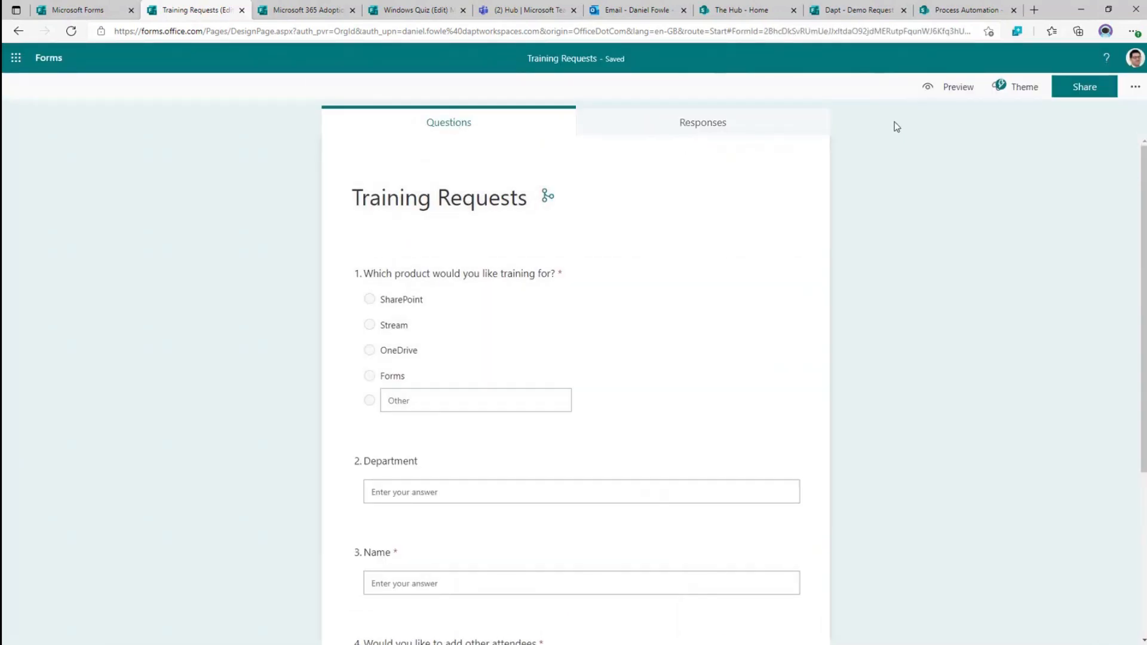
- In the mobile preview, answer SharePoint for the product and IT for the department
left_click(950, 89)
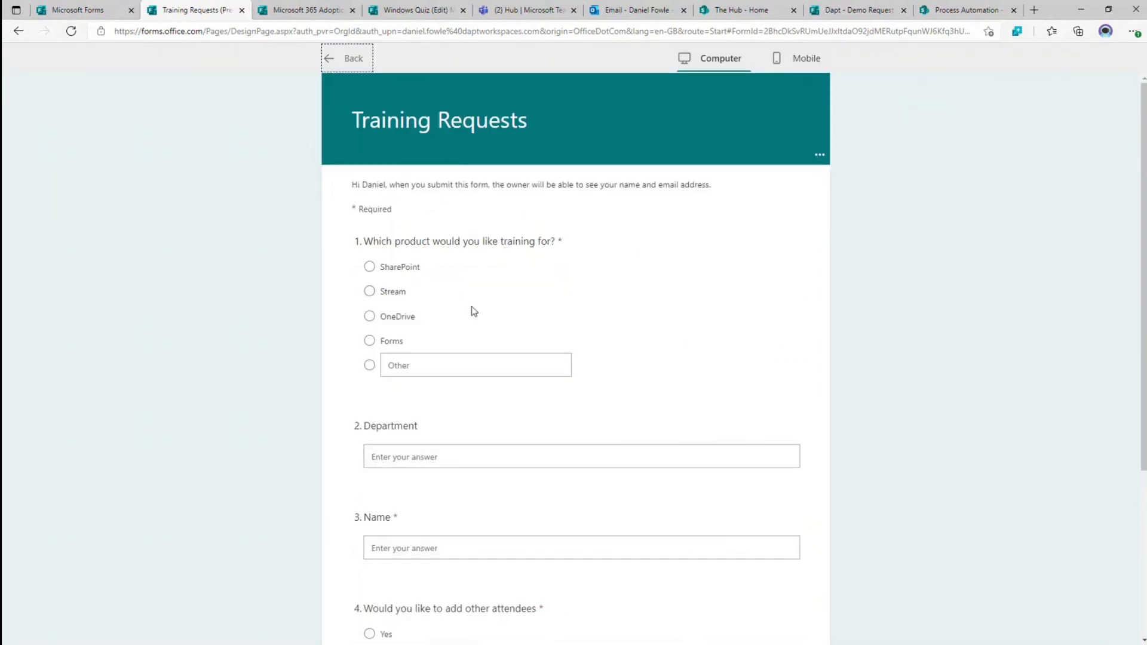
left_click(806, 58)
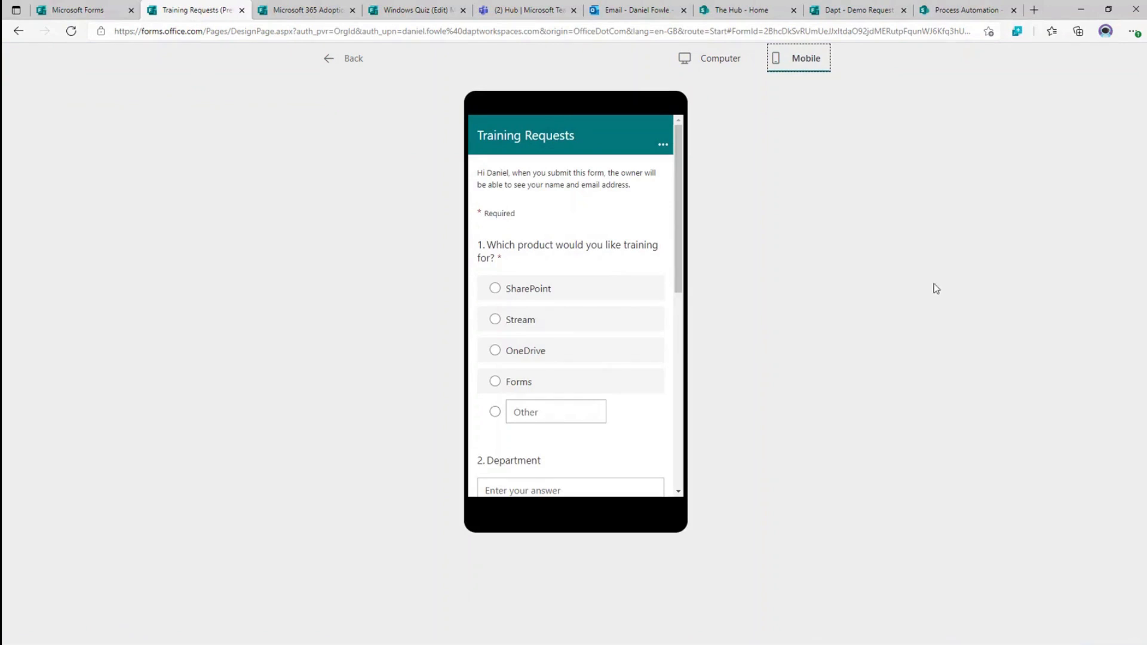
left_click(494, 288)
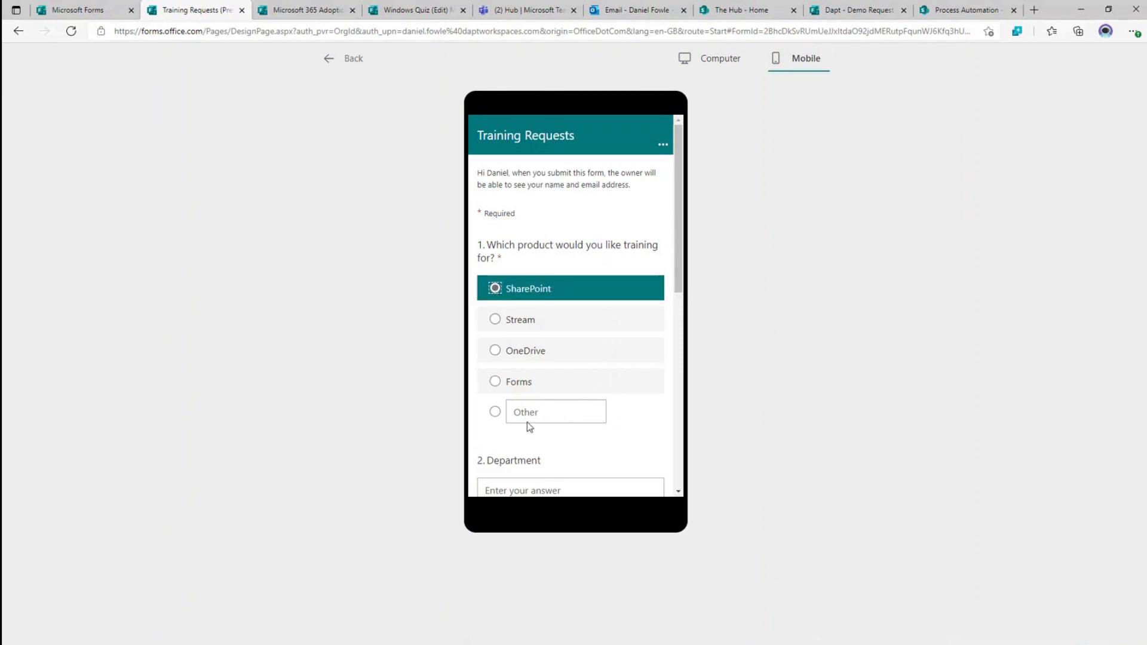
scroll(575, 343, "down", 2)
left_click(552, 381)
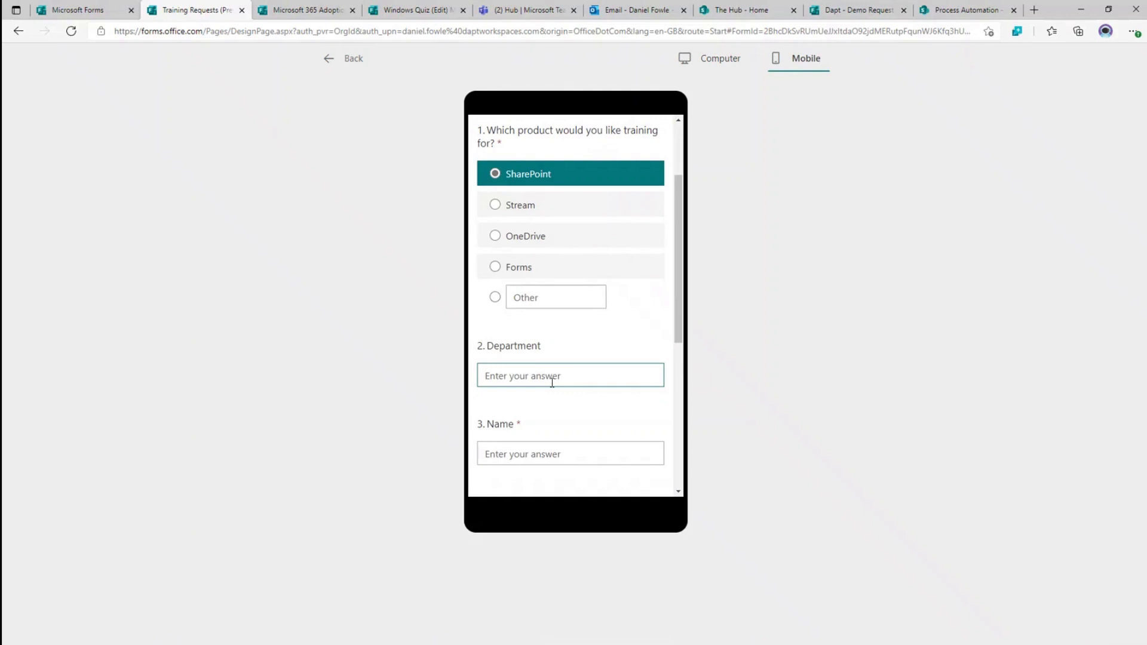
type("IT")
- Enter a respondent name, answer No for extra attendees, submit, and return to editing
scroll(552, 382, "down", 2)
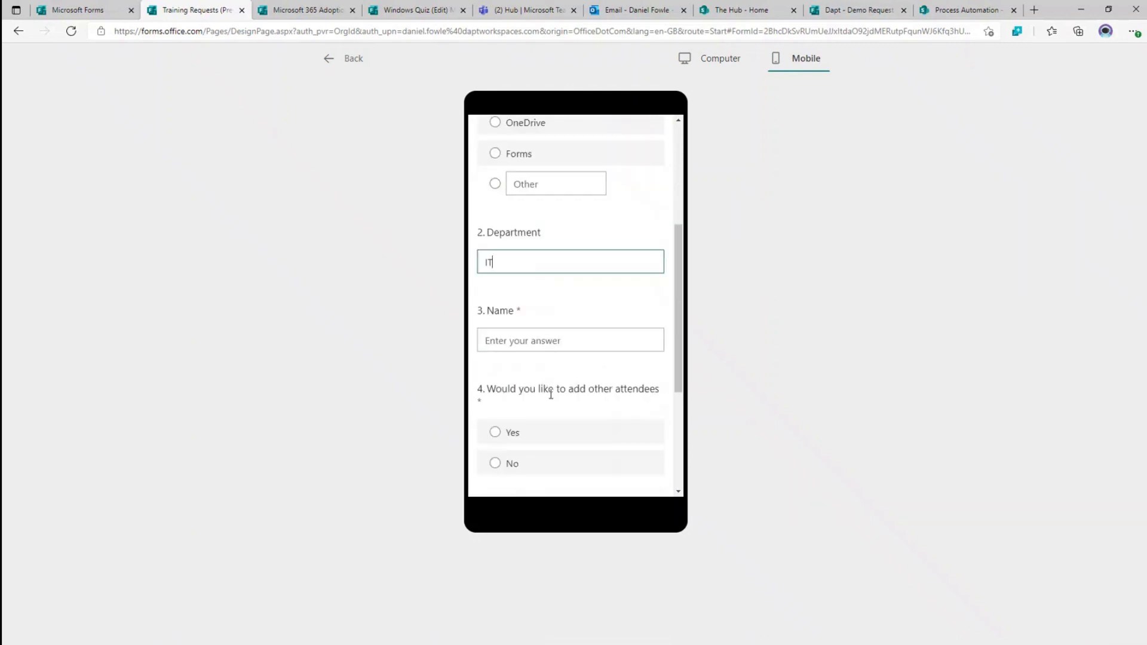
left_click(550, 339)
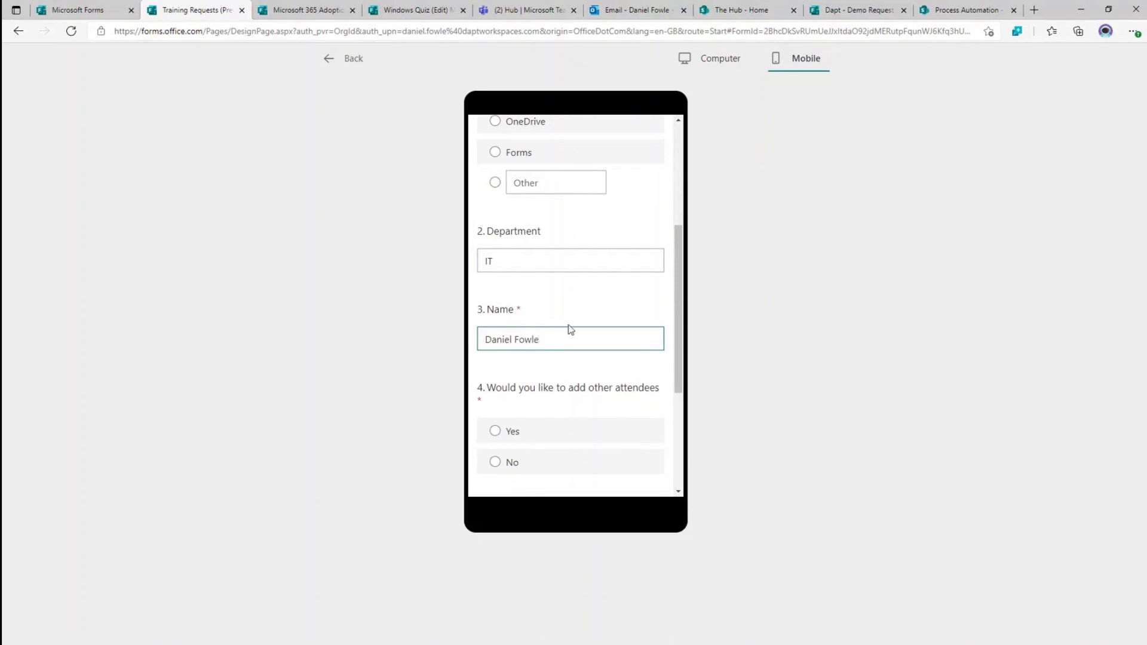
scroll(568, 328, "down", 3)
left_click(495, 219)
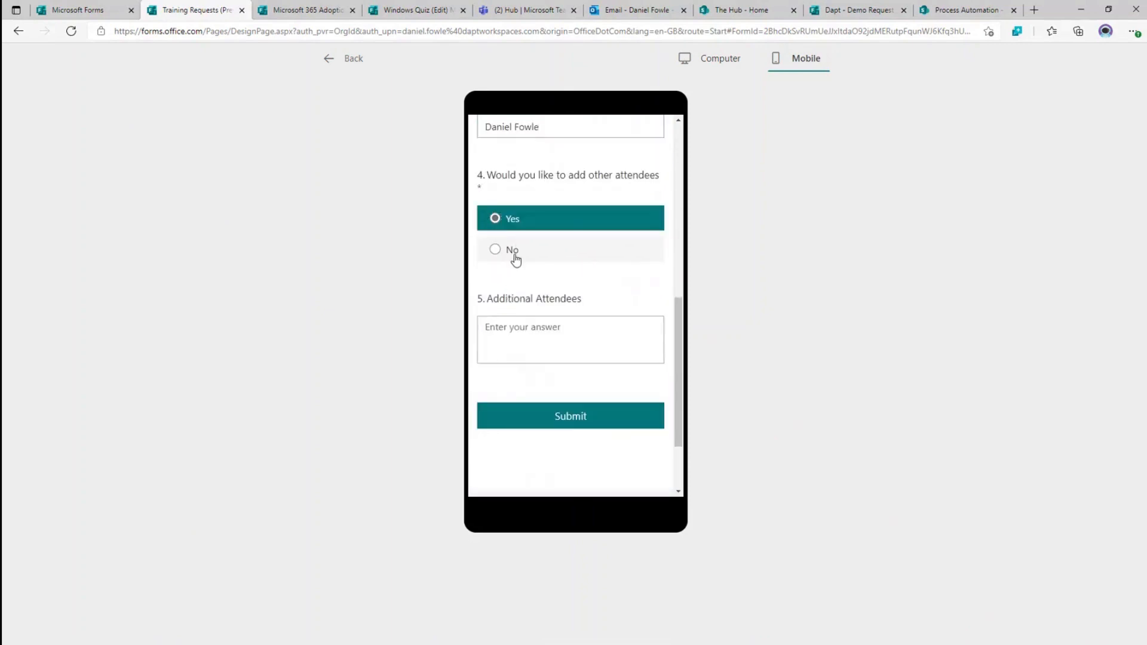
left_click(508, 250)
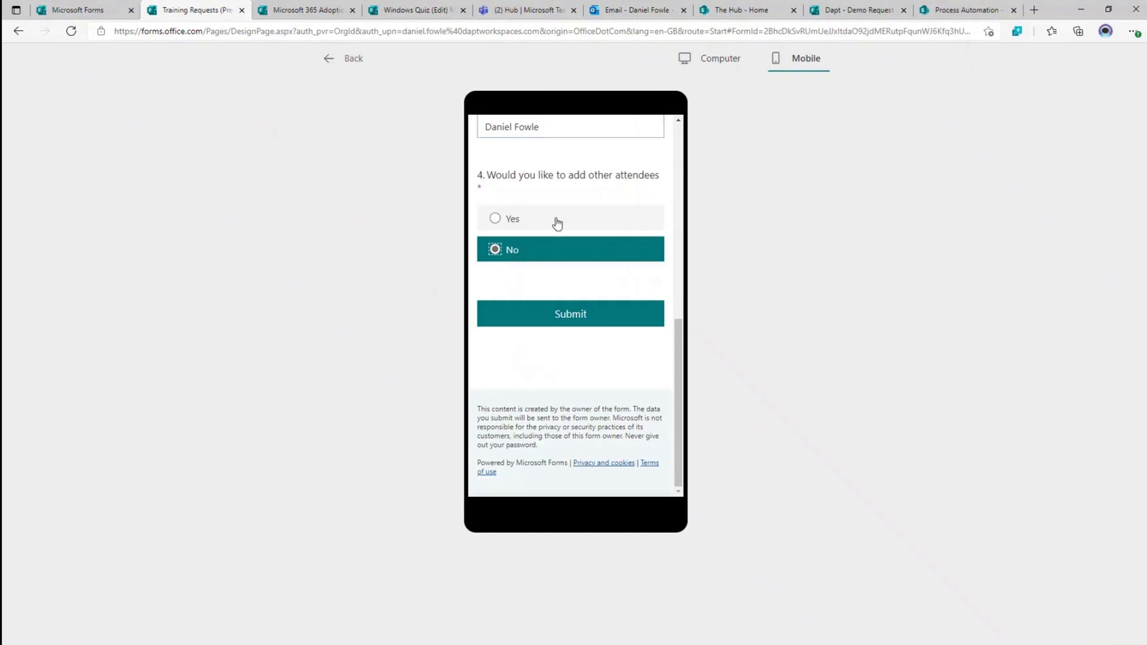
left_click(565, 323)
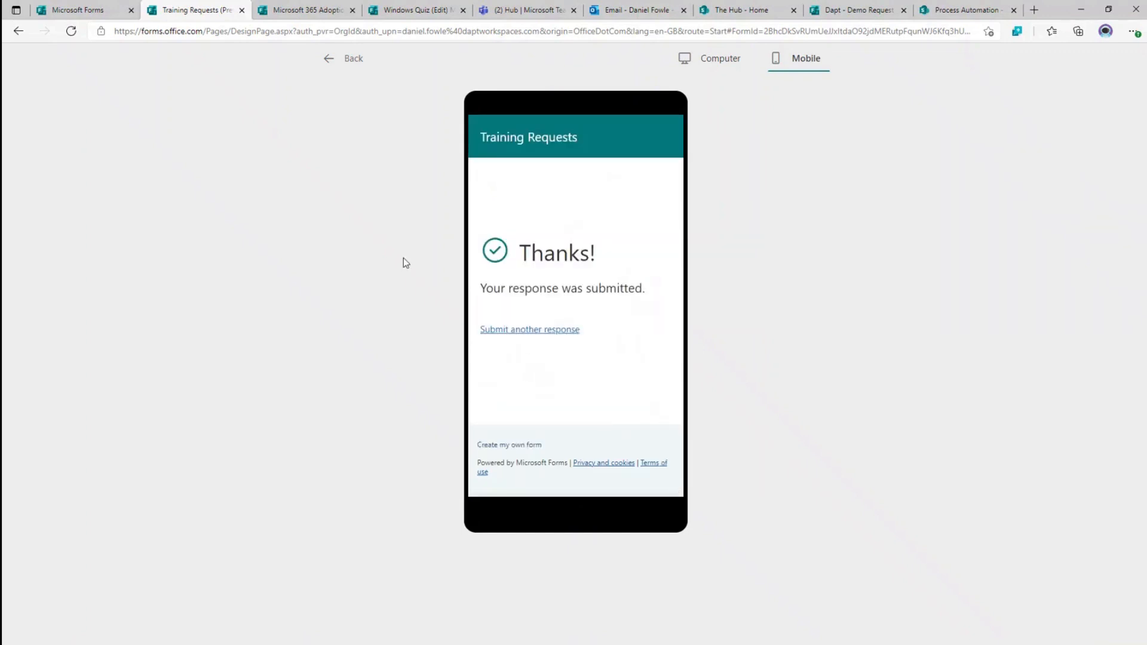
left_click(347, 62)
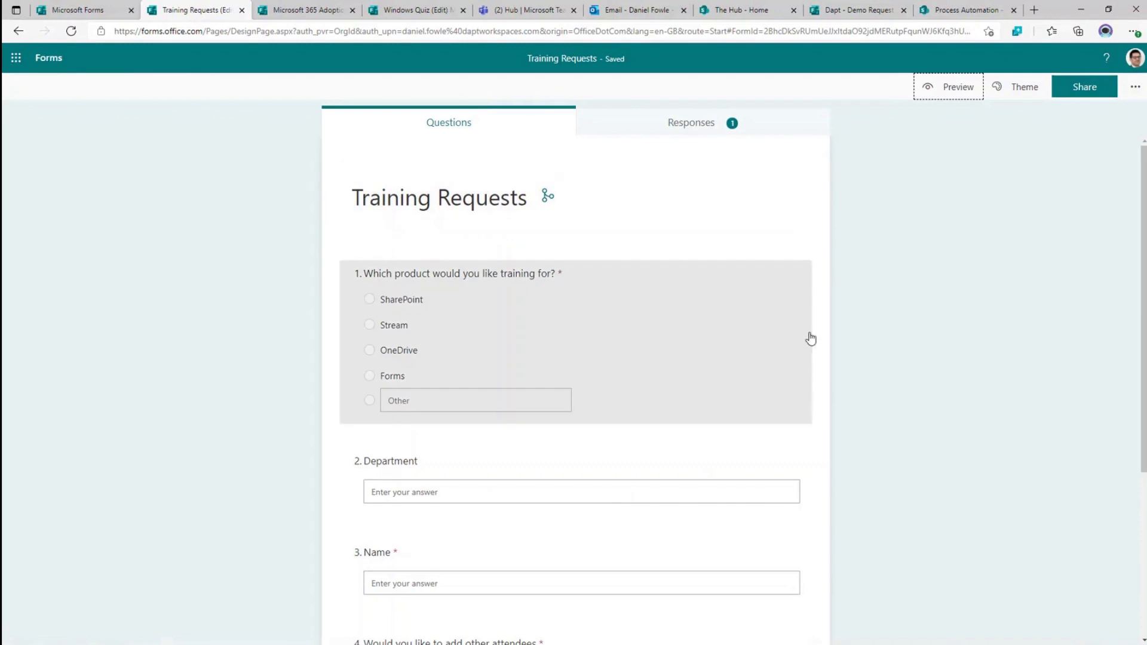
- Review the one-response summary on the Responses tab and export all responses to an Excel workbook
left_click(686, 127)
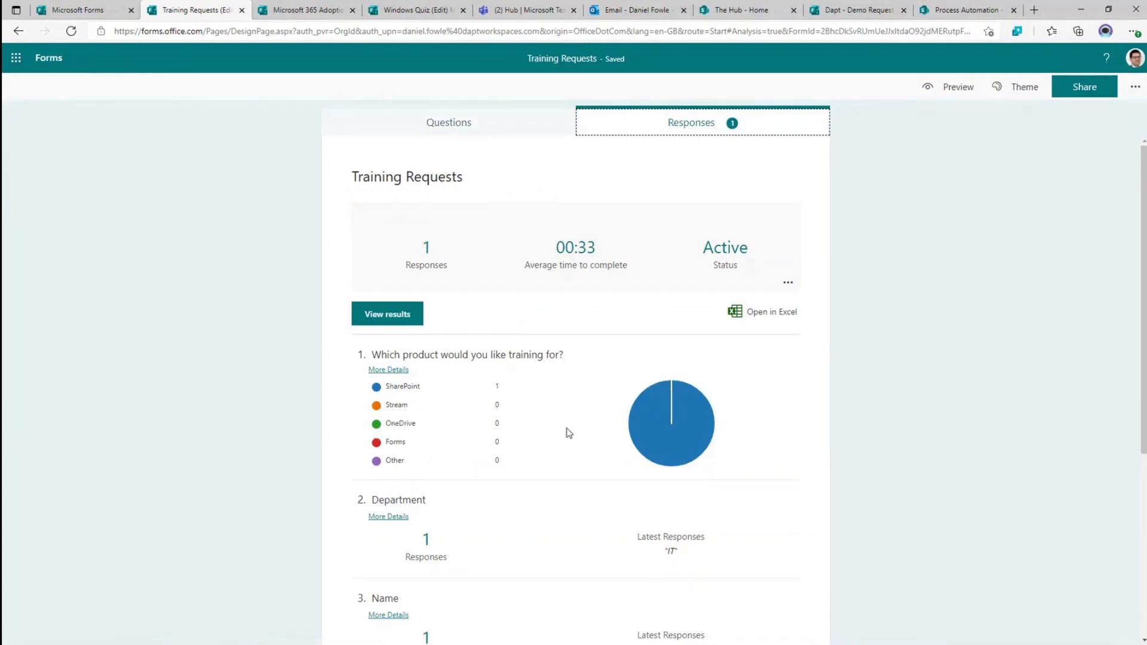
scroll(600, 396, "down", 3)
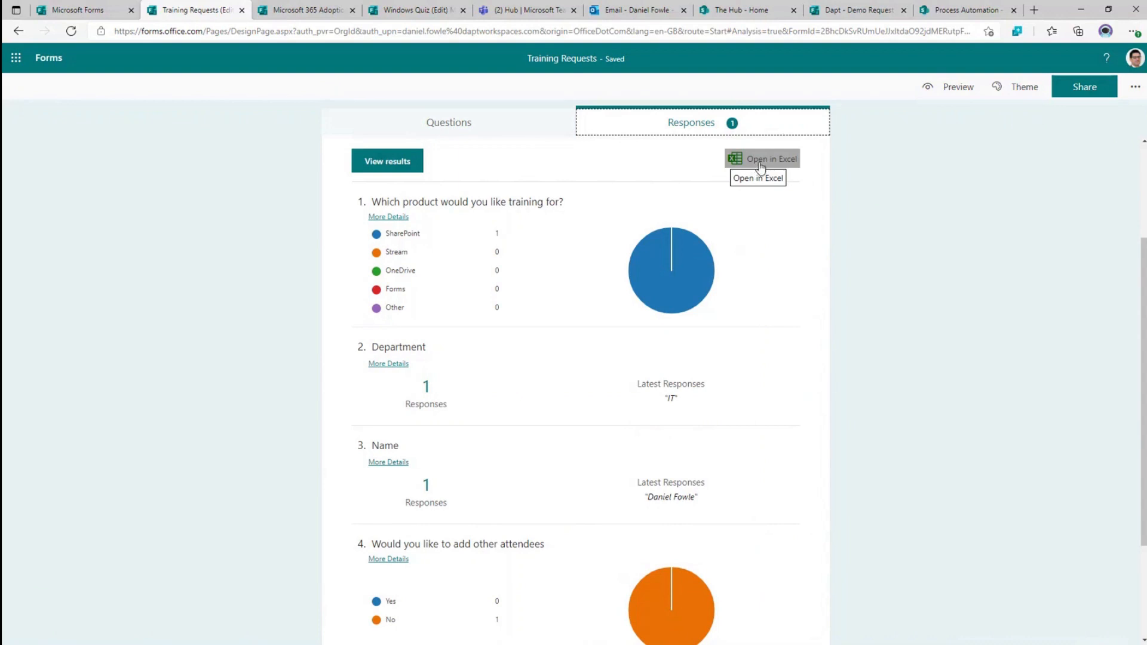
left_click(762, 166)
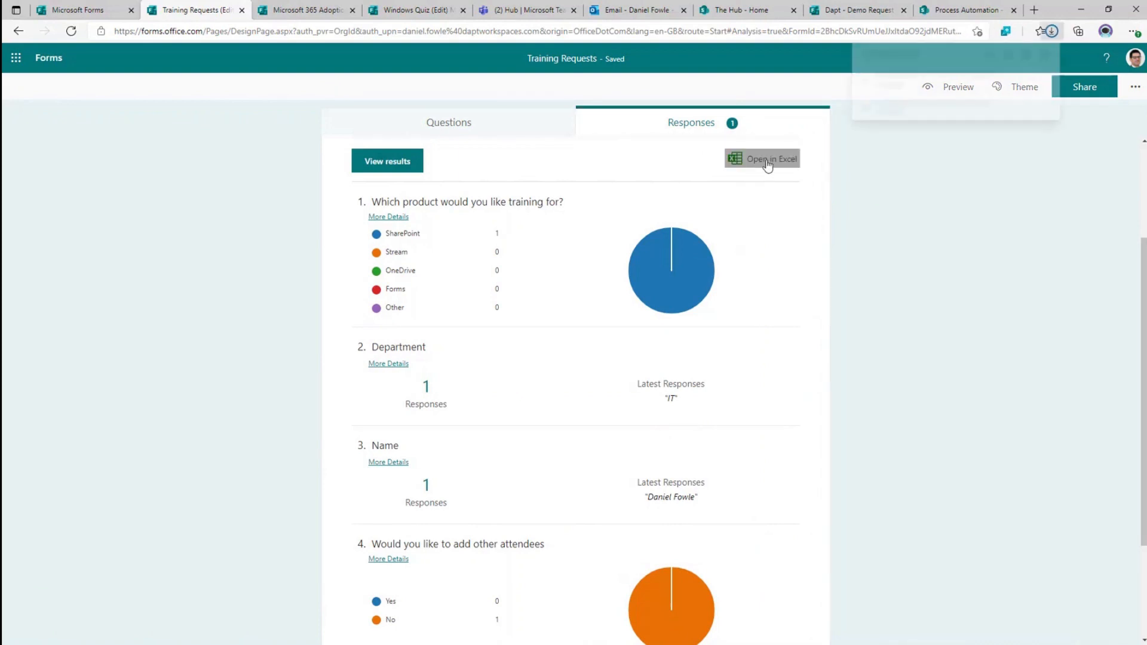
left_click(892, 87)
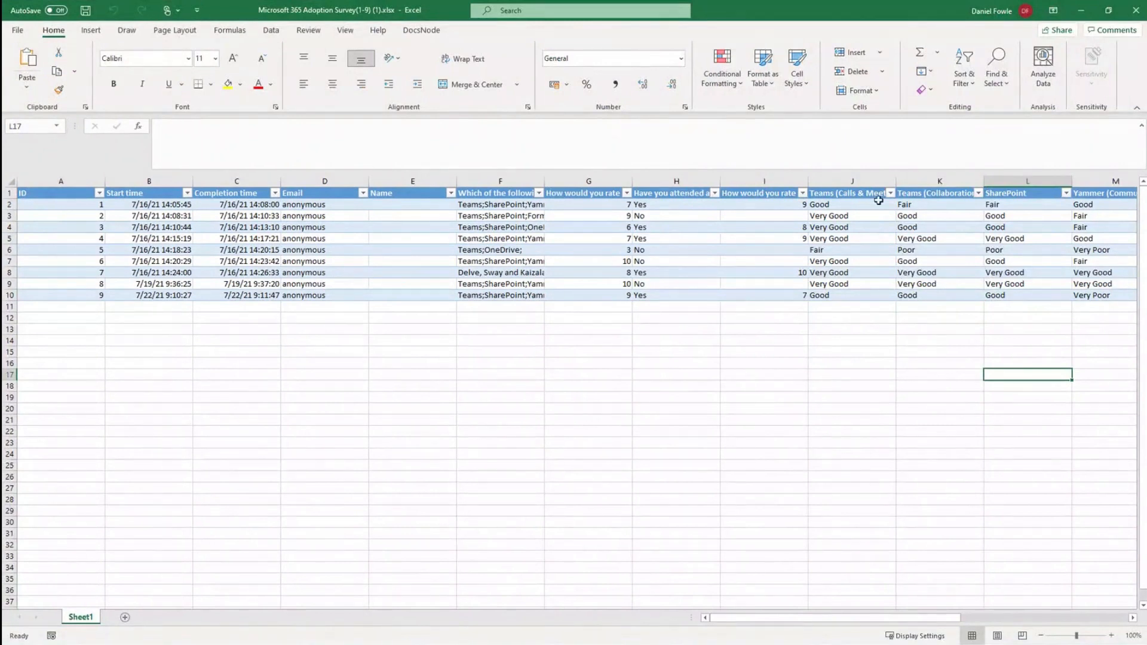
- Minimize Excel to reveal the Training Requests responses summary in Edge
left_click(1090, 18)
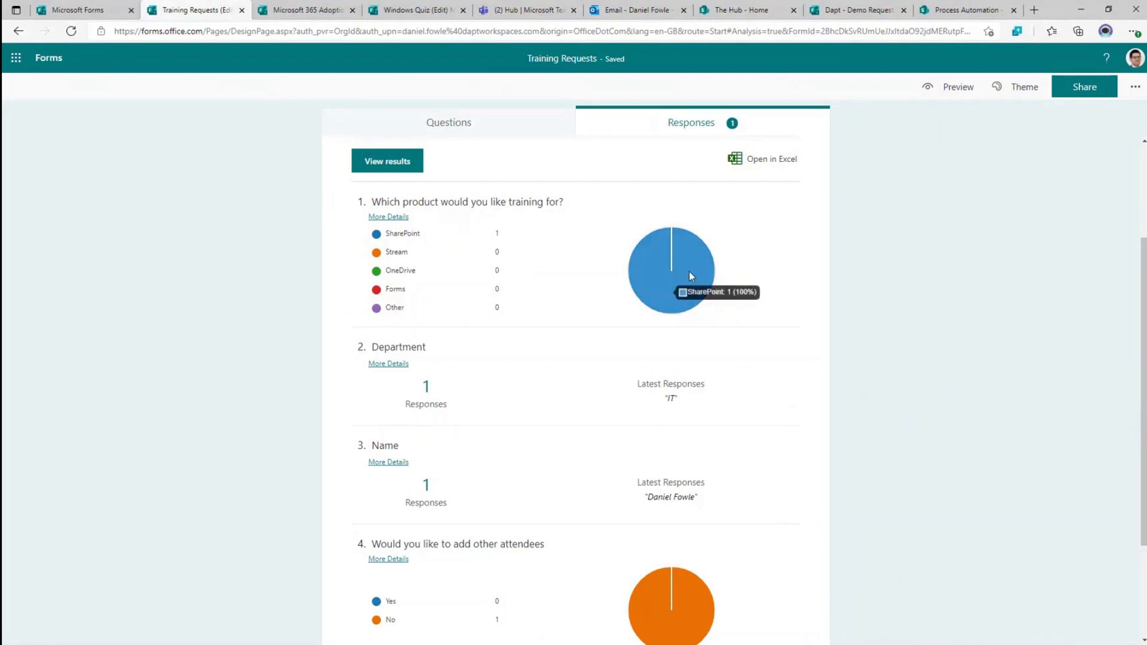
- Switch back to the Training Requests questions and show the Theme ideas panel
left_click(465, 123)
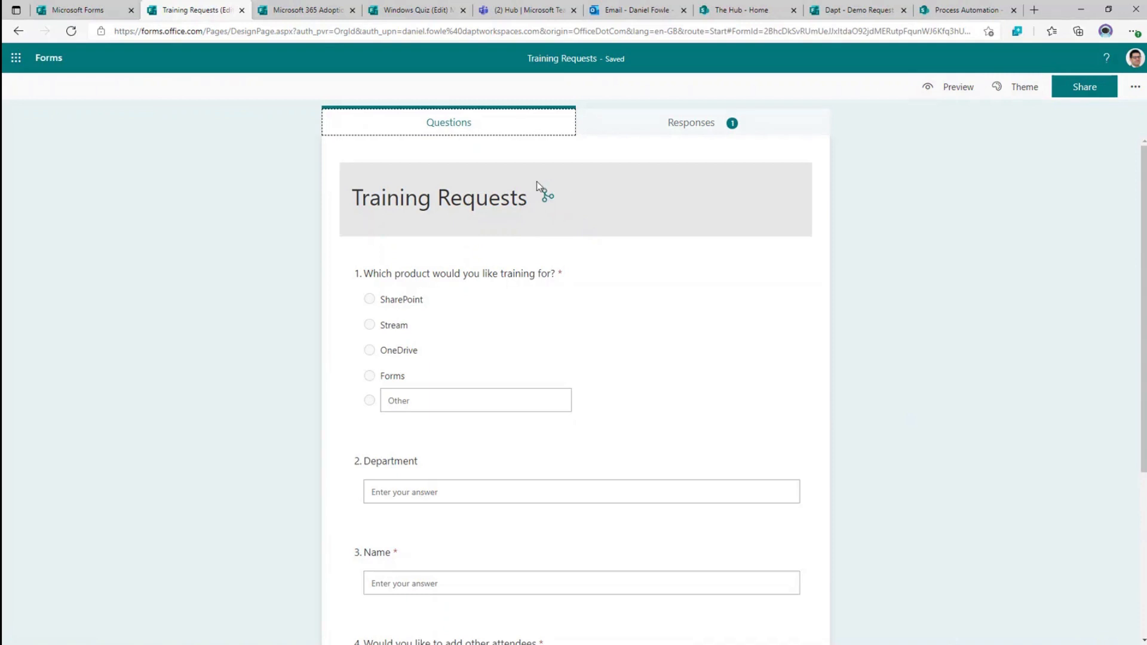
left_click(1024, 92)
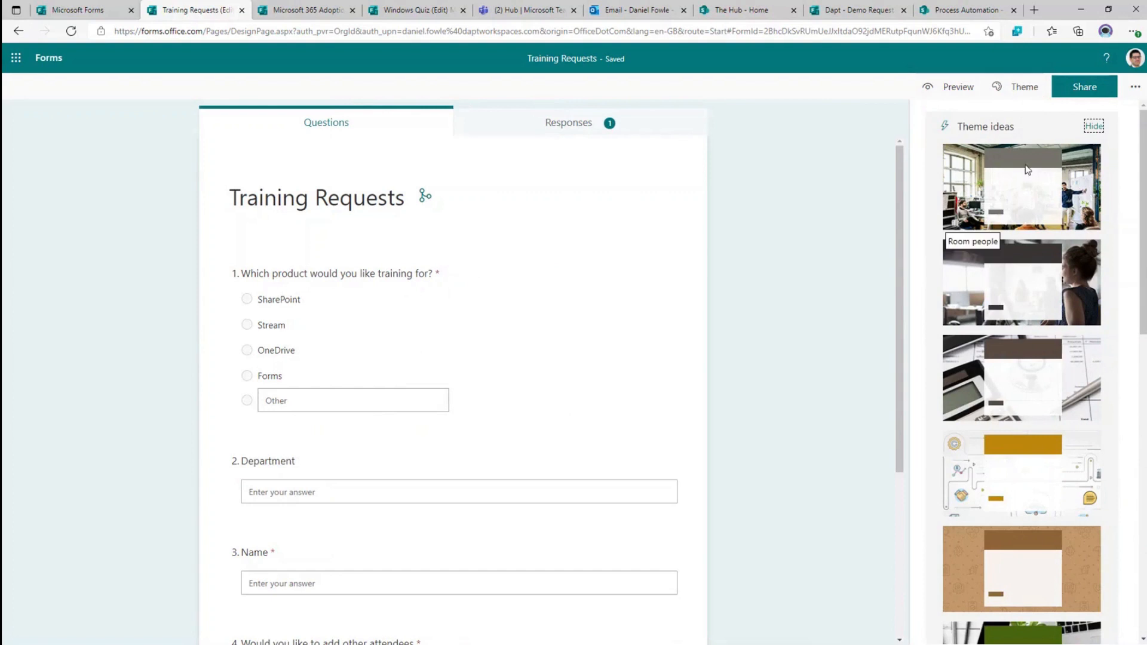
- Try the Room people and city-van themes, then settle on the office-photo theme and close the panel
left_click(1079, 192)
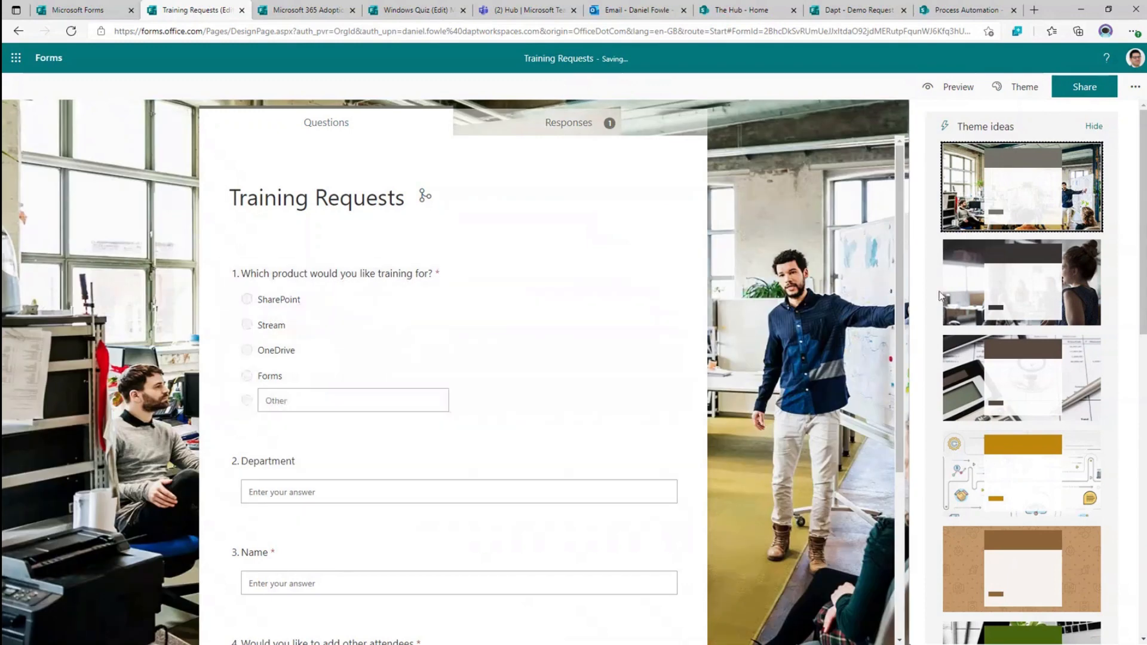
scroll(1011, 325, "down", 10)
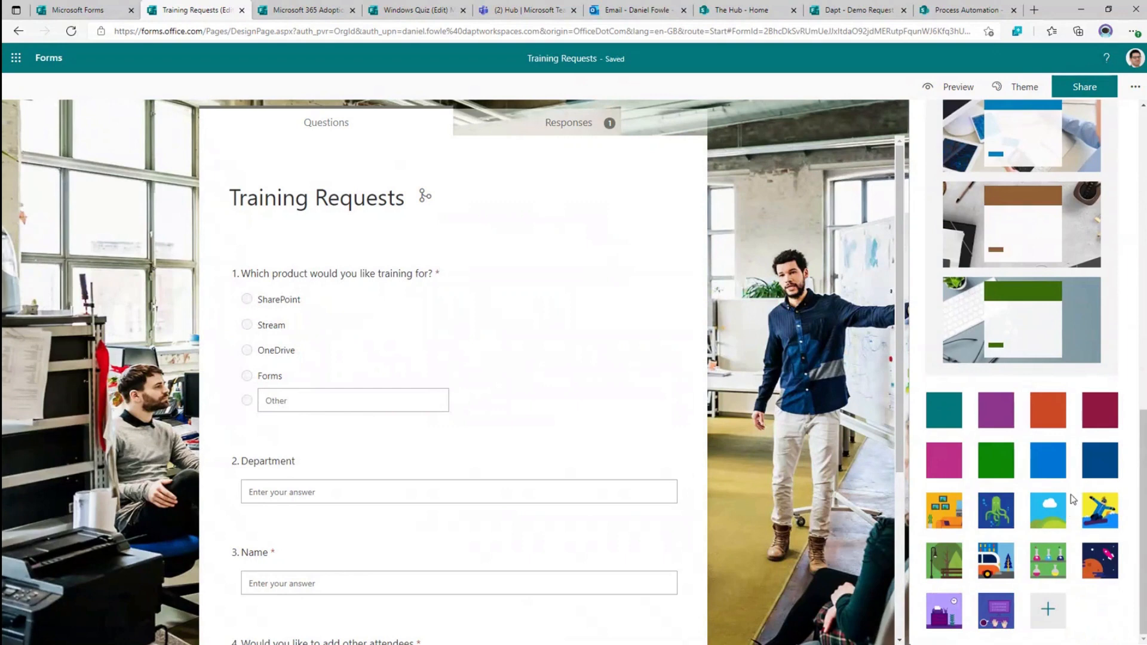
left_click(993, 566)
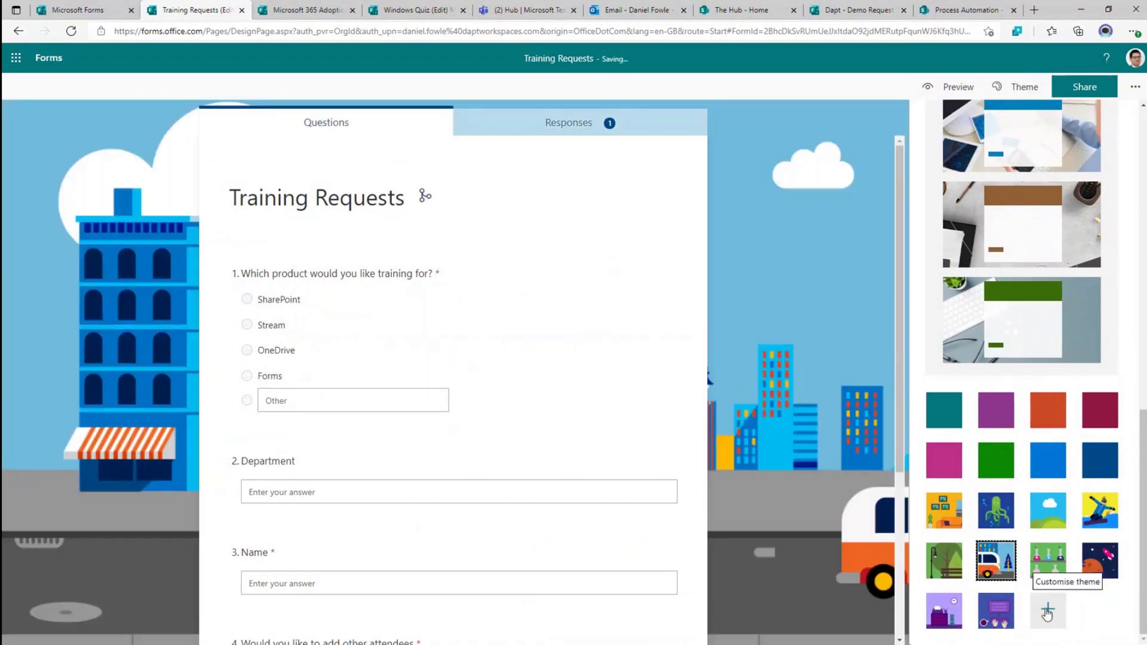
scroll(1003, 367, "up", 10)
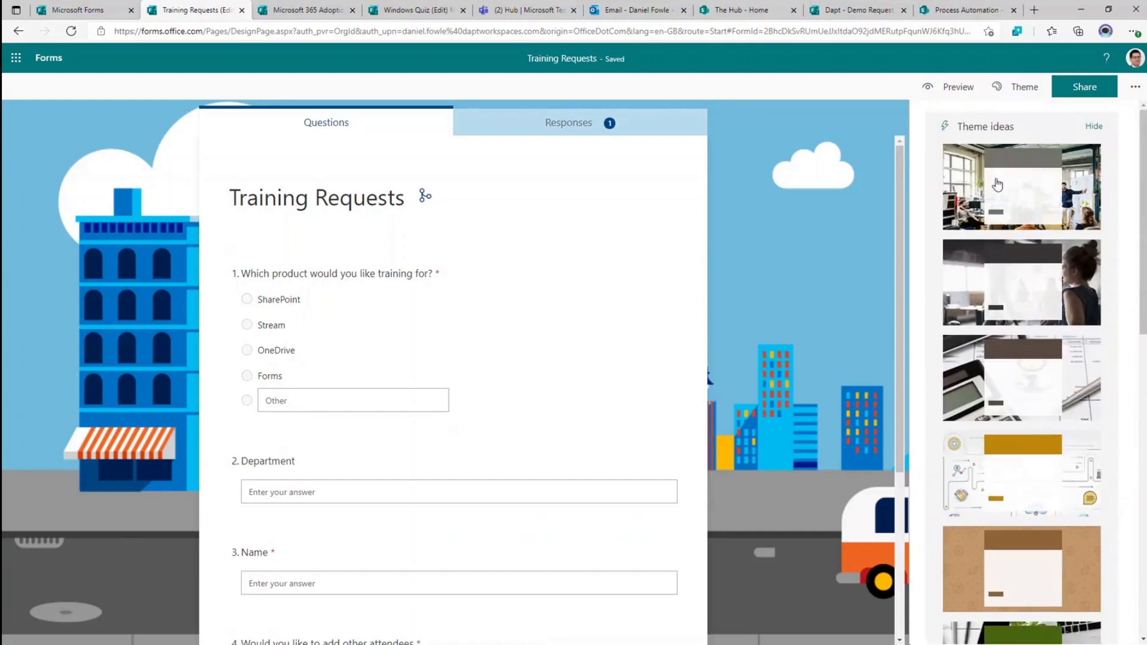
left_click(1016, 173)
left_click(870, 177)
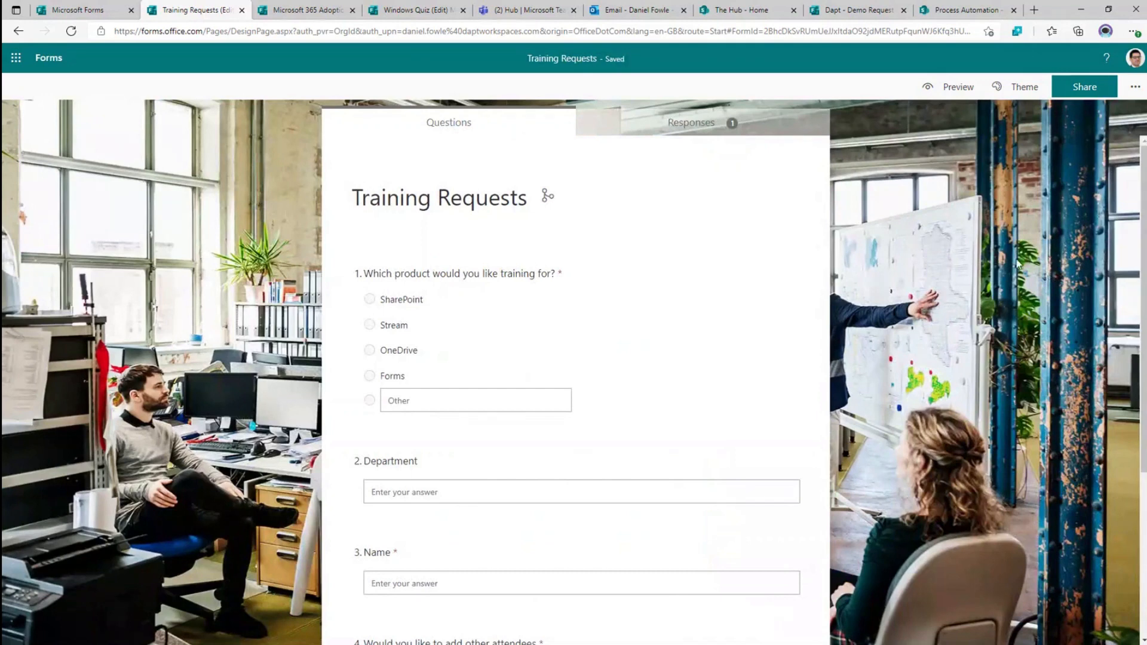
- In Share, keep responses limited to the organisation and view the embed code
left_click(1090, 91)
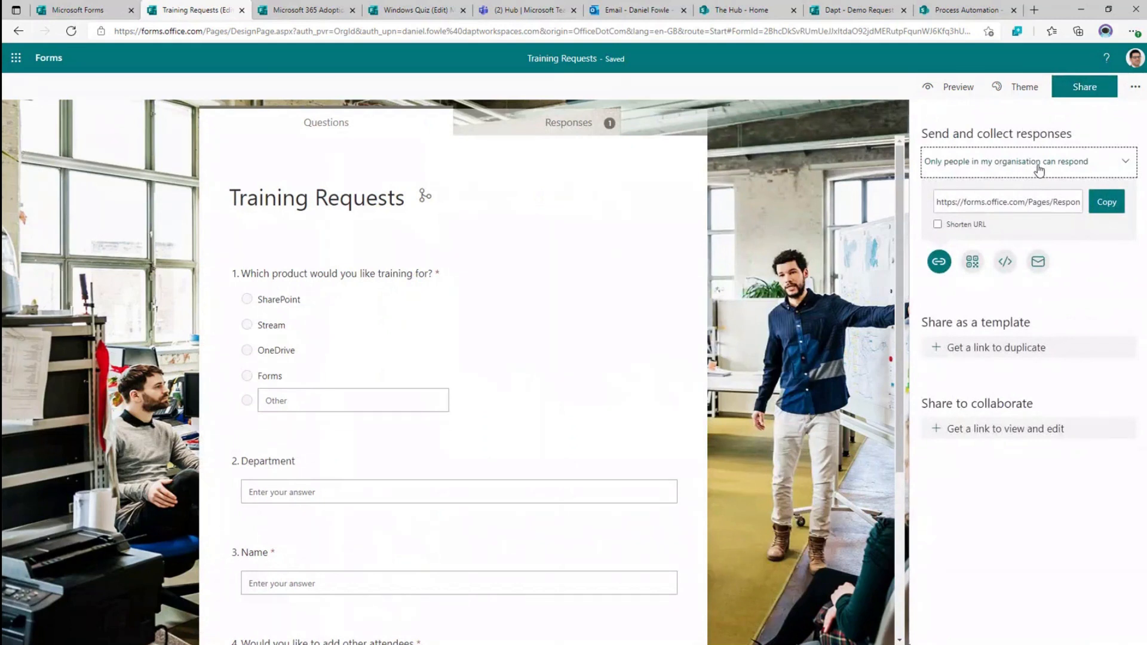
left_click(1039, 171)
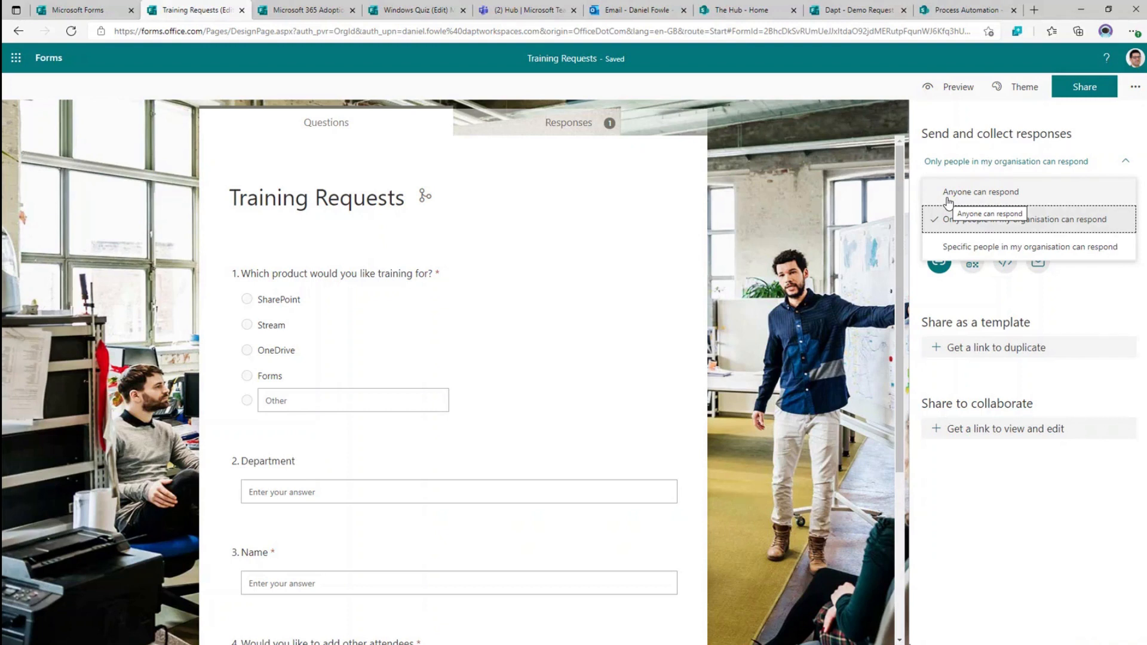
left_click(1002, 289)
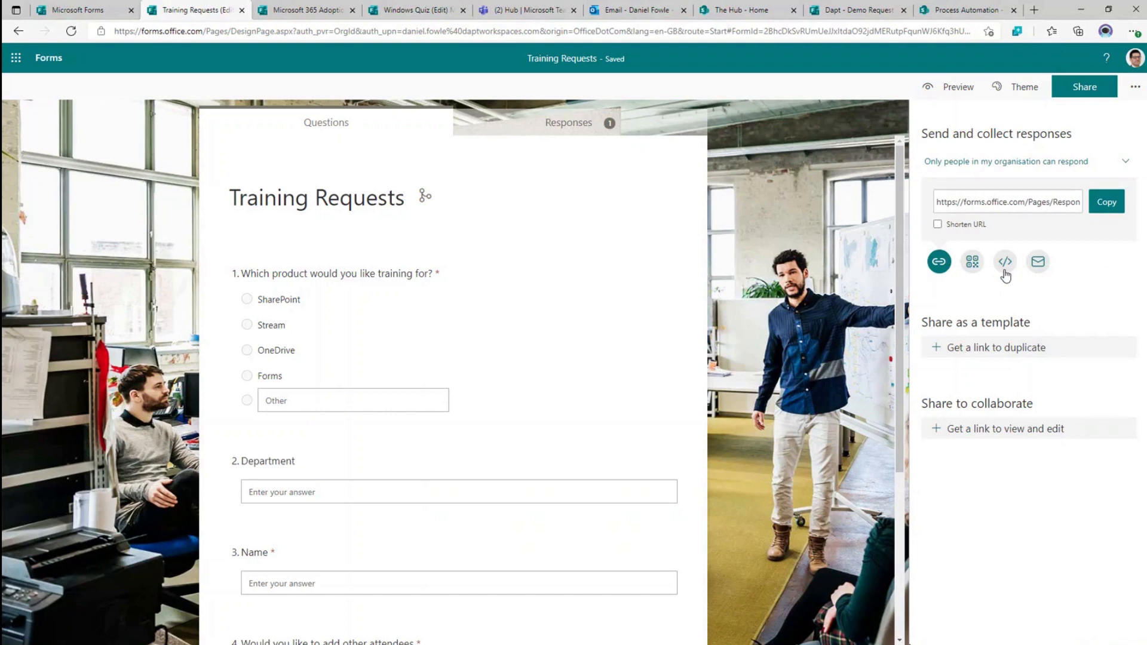
left_click(1006, 274)
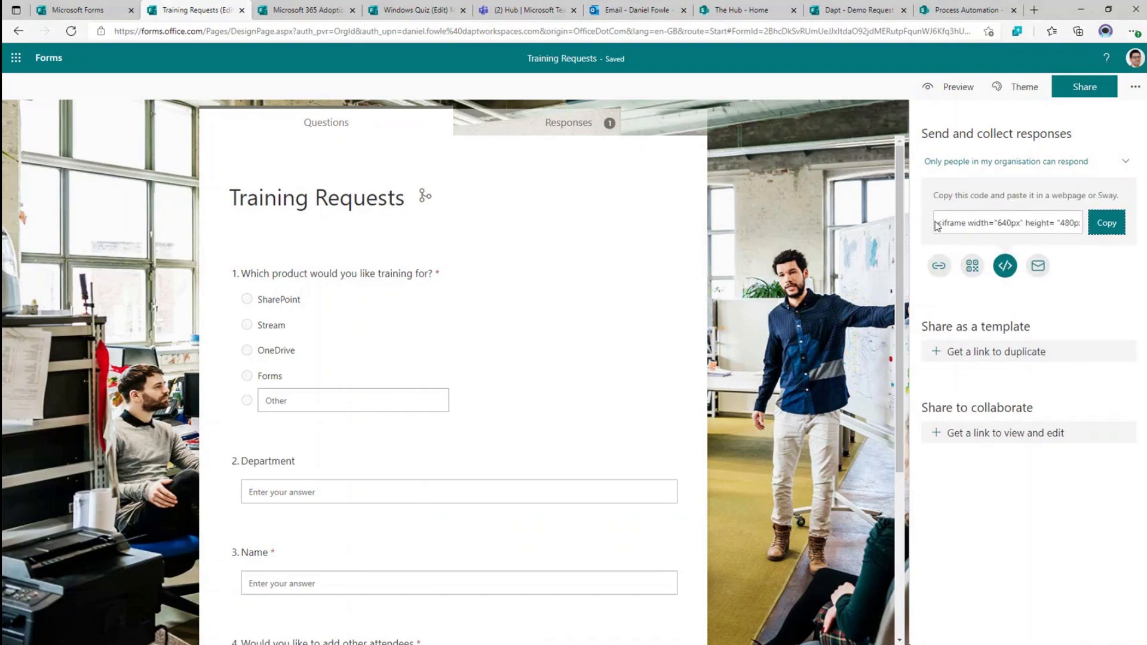
left_click(939, 267)
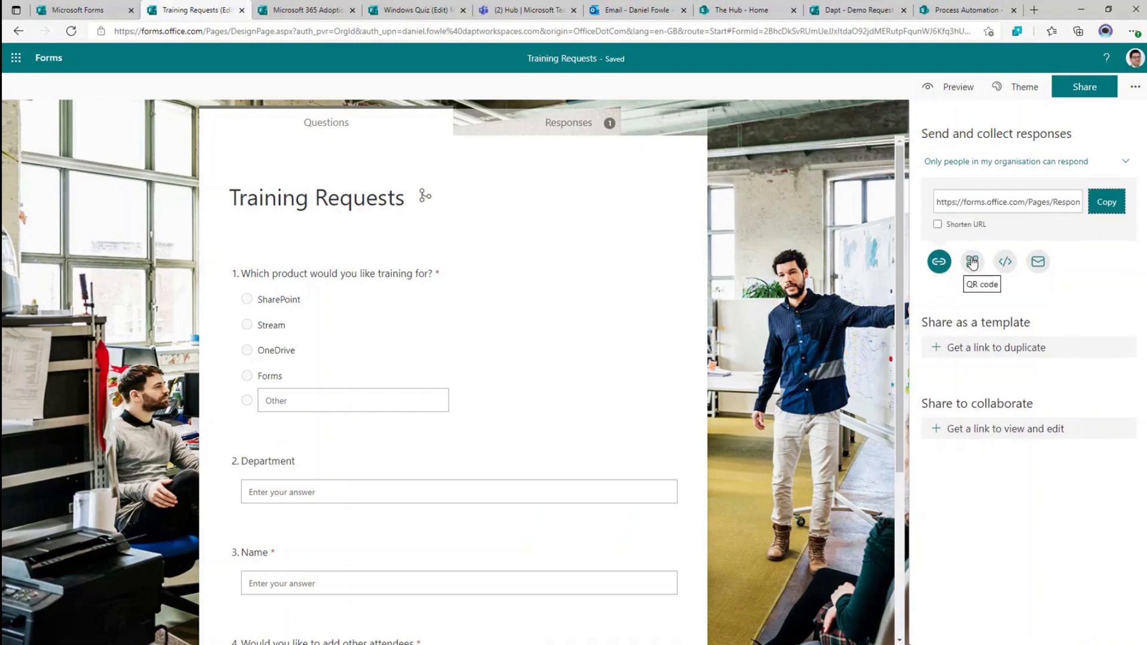
- Shorten the share link, display its QR code, then view the response summary
left_click(956, 227)
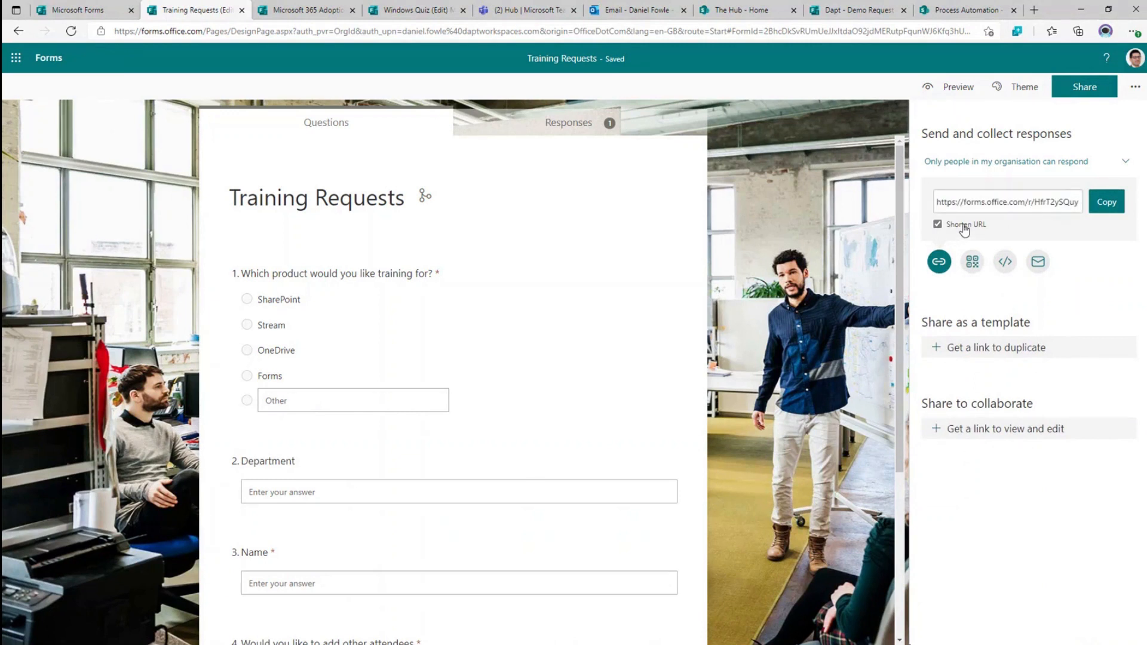
left_click(972, 262)
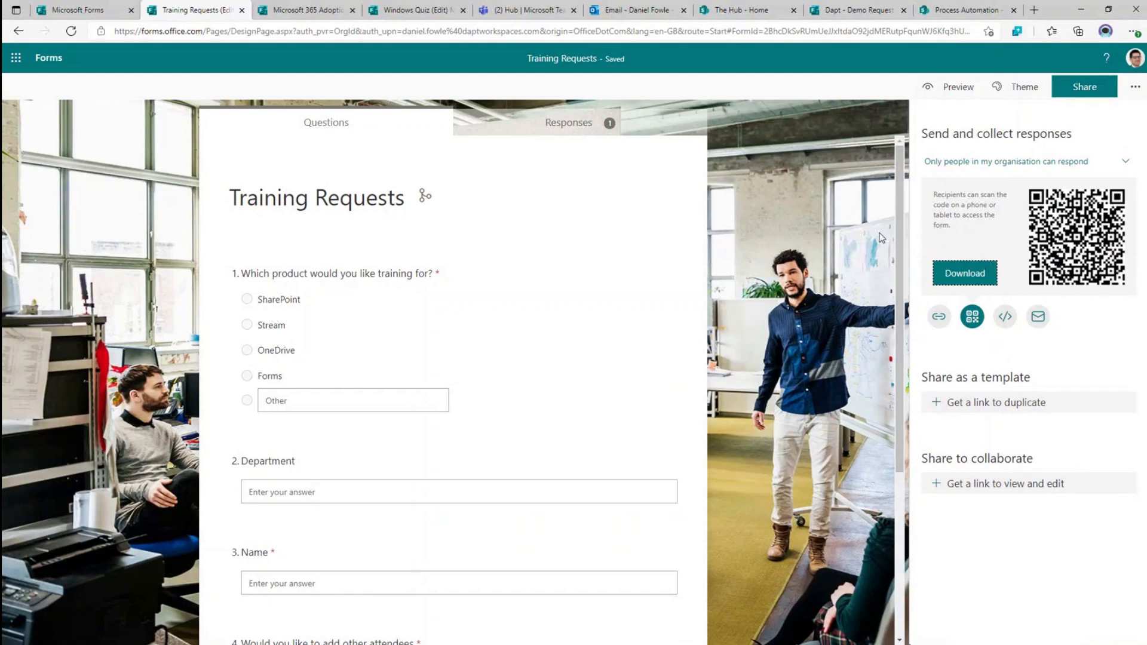
left_click(530, 133)
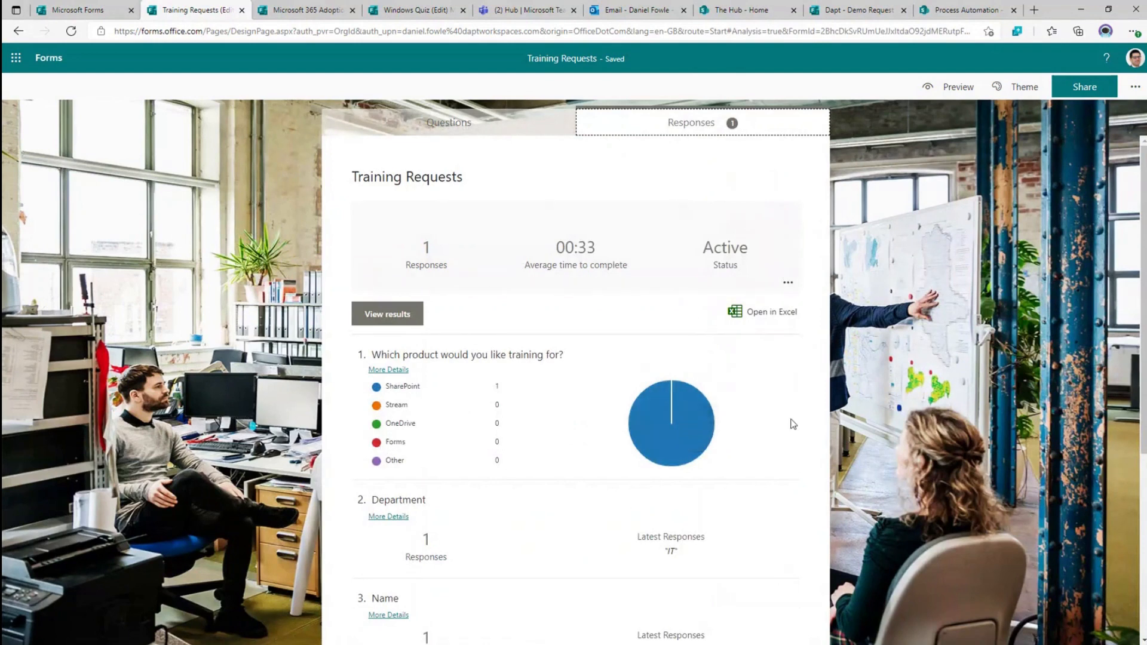
- Reach the Training Requests Settings through Share and the More form settings menu
left_click(1064, 90)
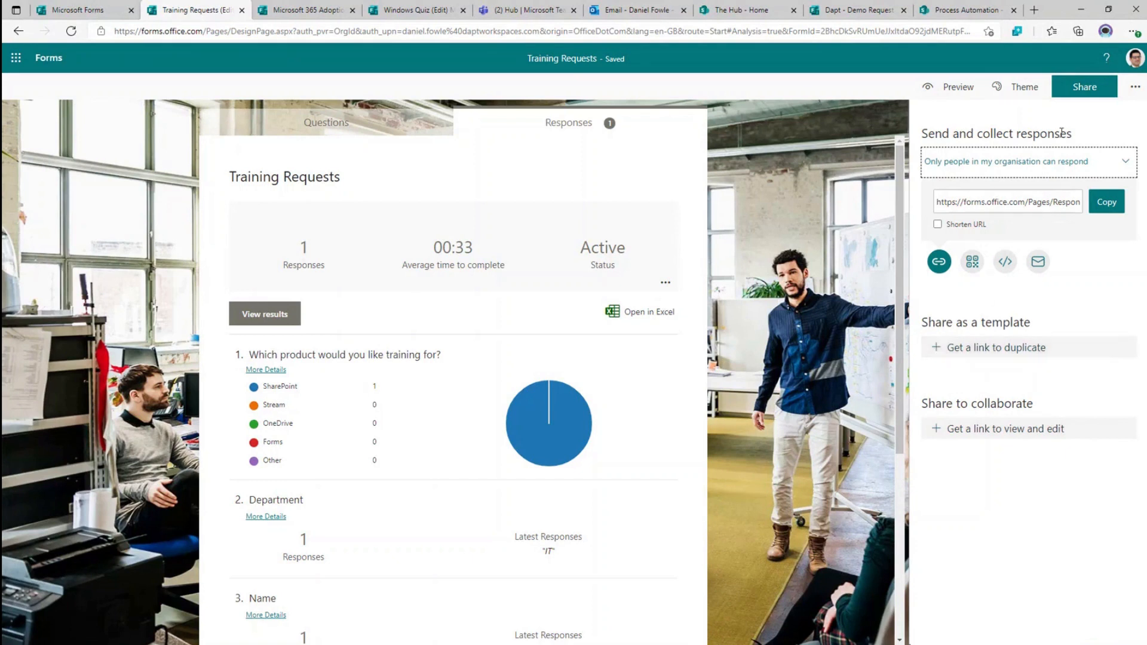
left_click(1125, 98)
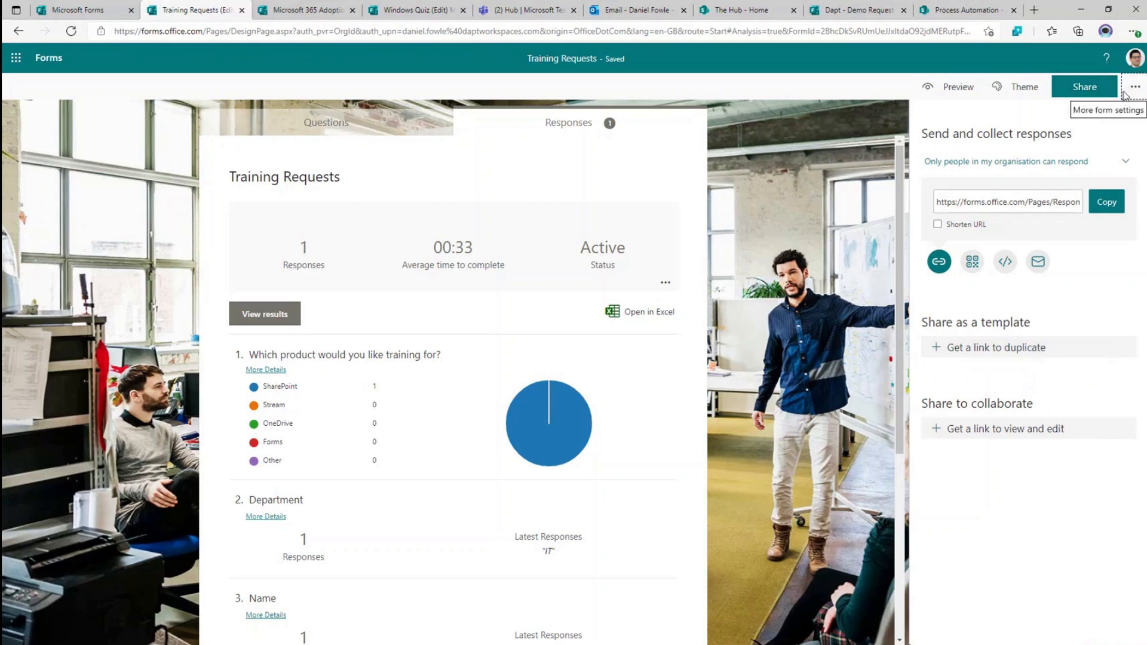
left_click(1126, 96)
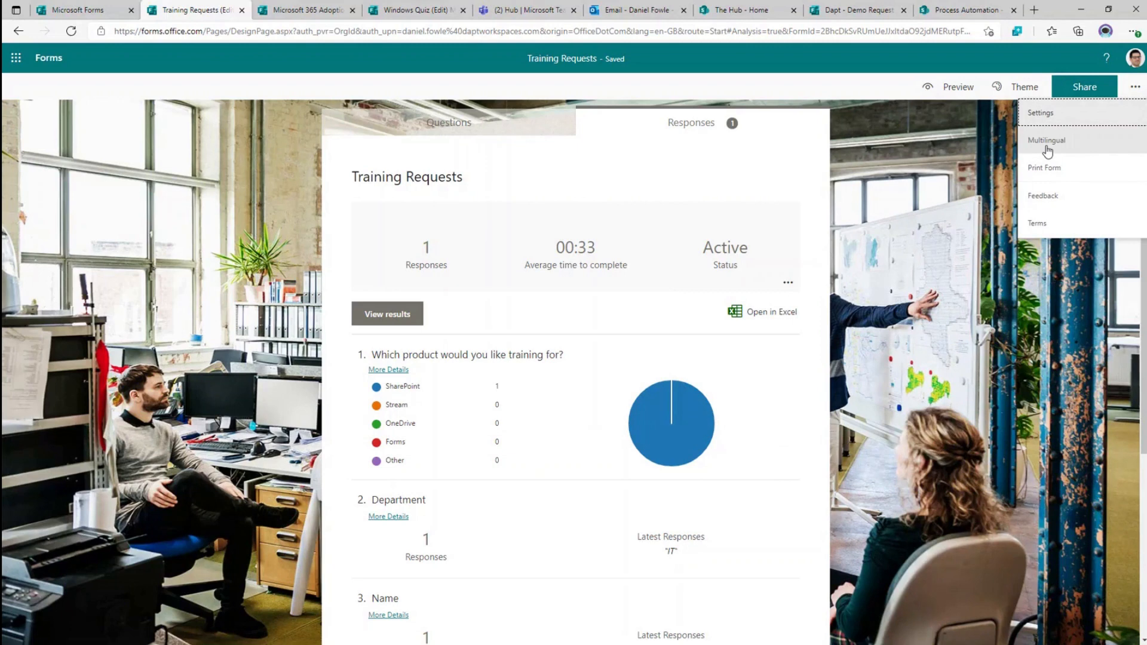
left_click(1053, 113)
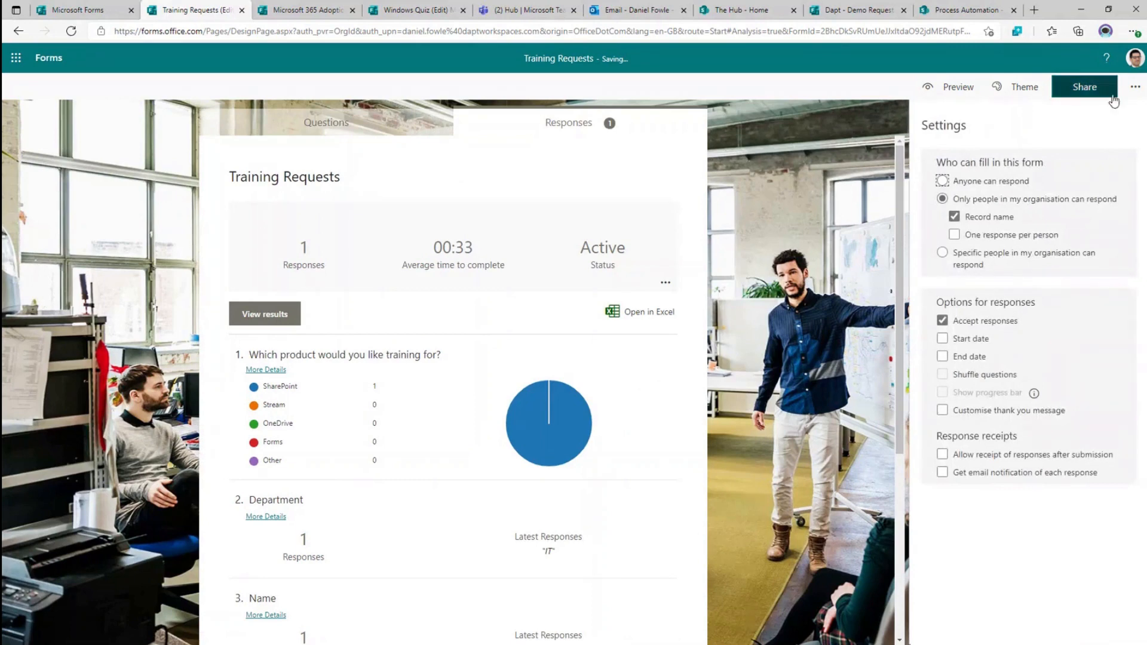
- Untick Record name, tick One response per person and Customise thank you message, then switch to the Adoption Survey
left_click(1140, 93)
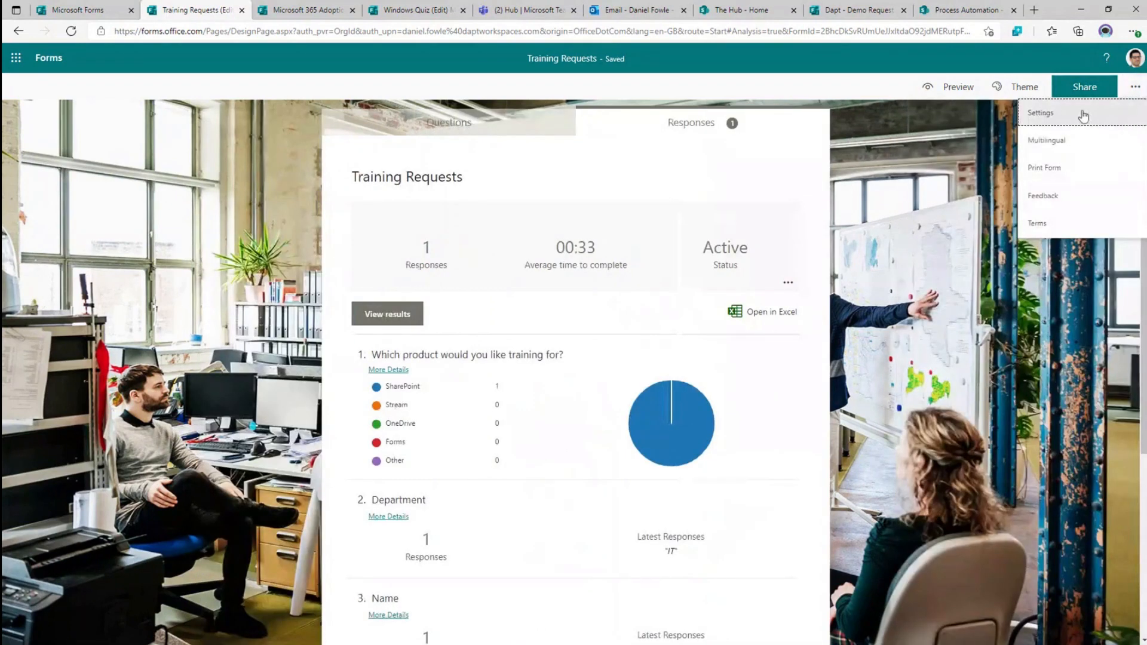
left_click(1046, 120)
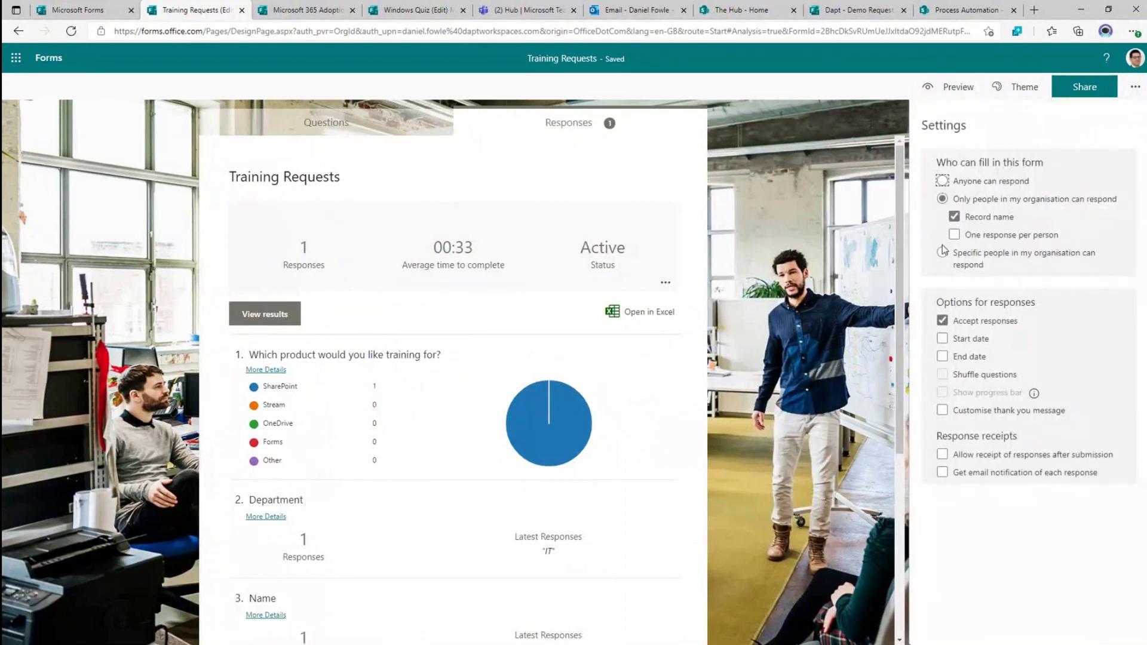
left_click(954, 217)
left_click(954, 235)
left_click(967, 411)
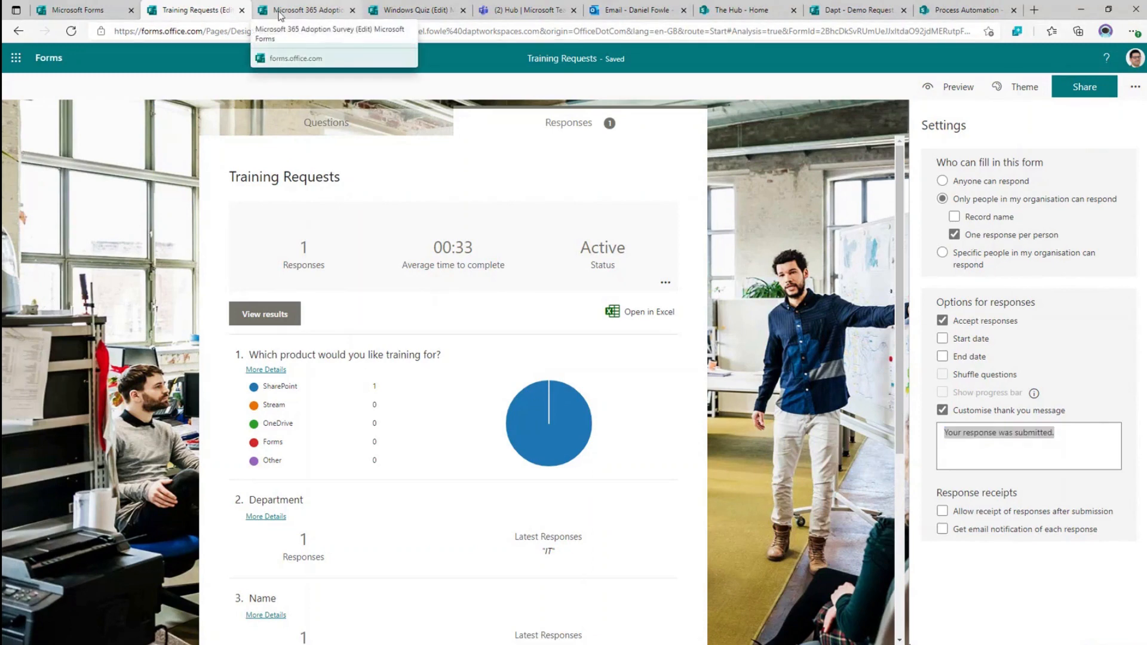
left_click(279, 16)
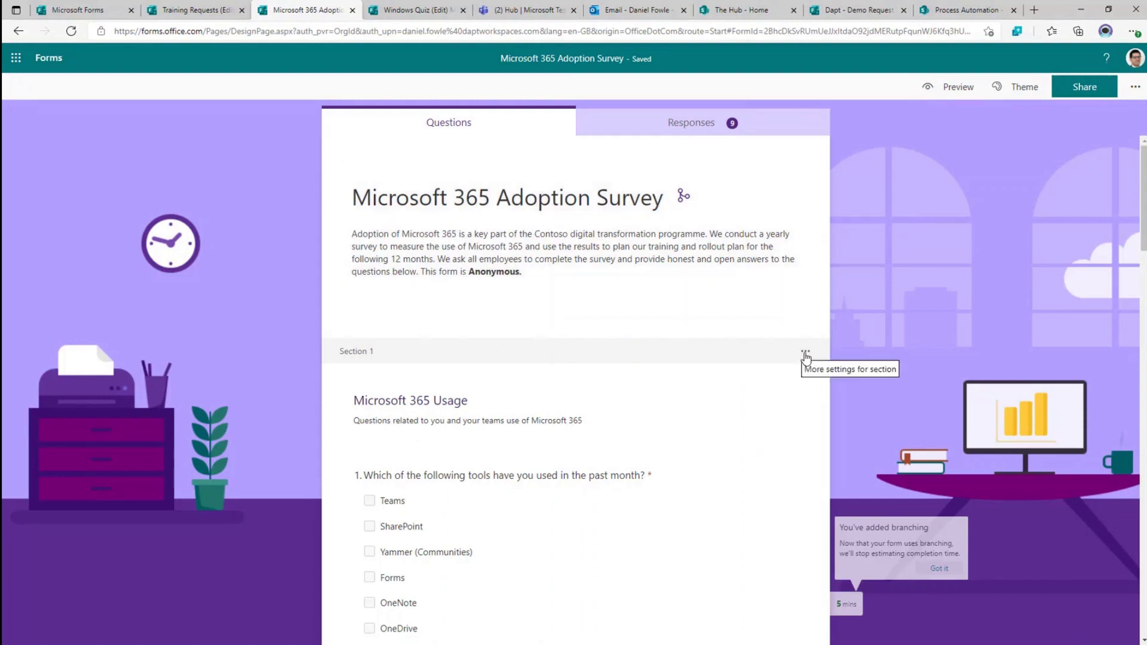
- Edit question 1's answer options and explore the extra item types for adding after it
scroll(625, 385, "down", 10)
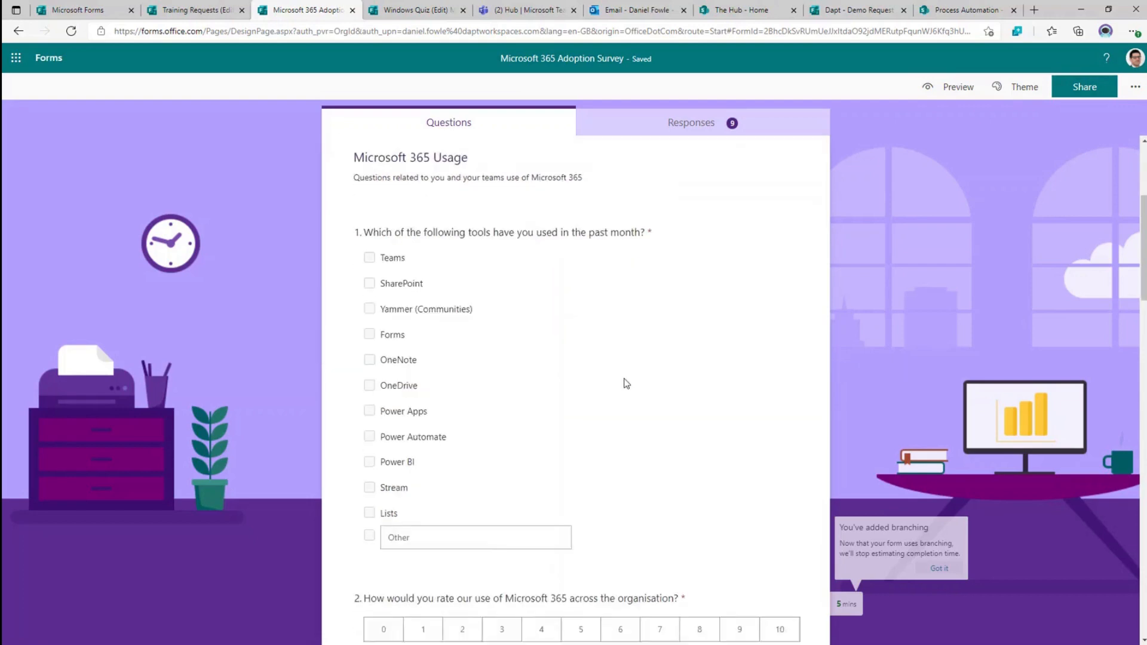
scroll(625, 383, "up", 10)
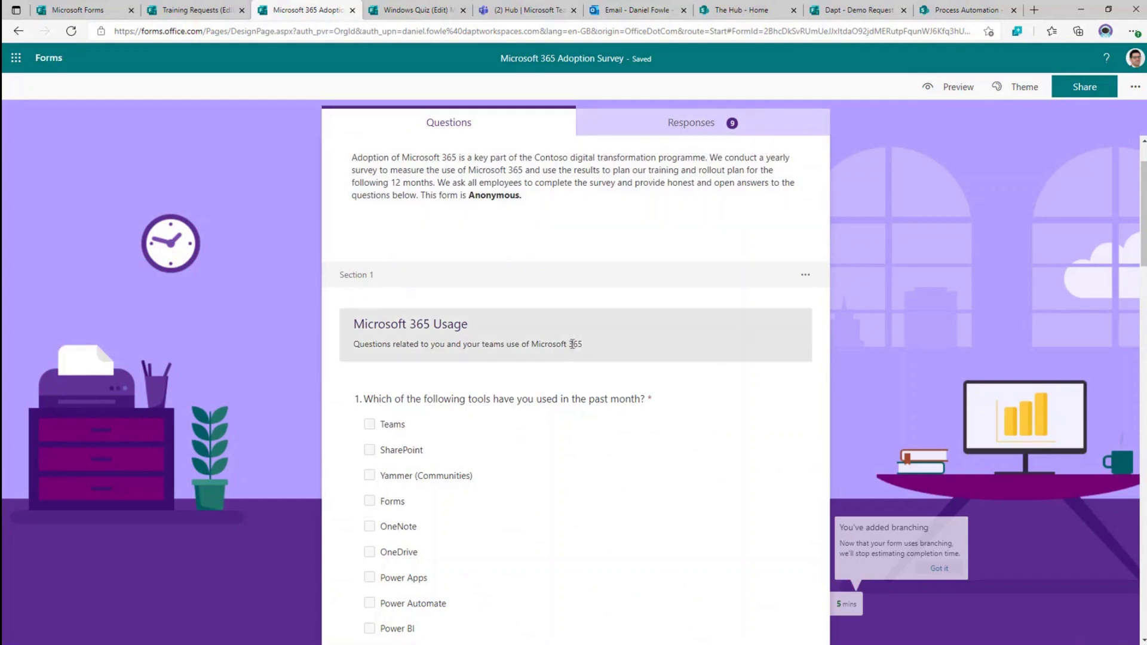
left_click(597, 386)
scroll(598, 388, "down", 3)
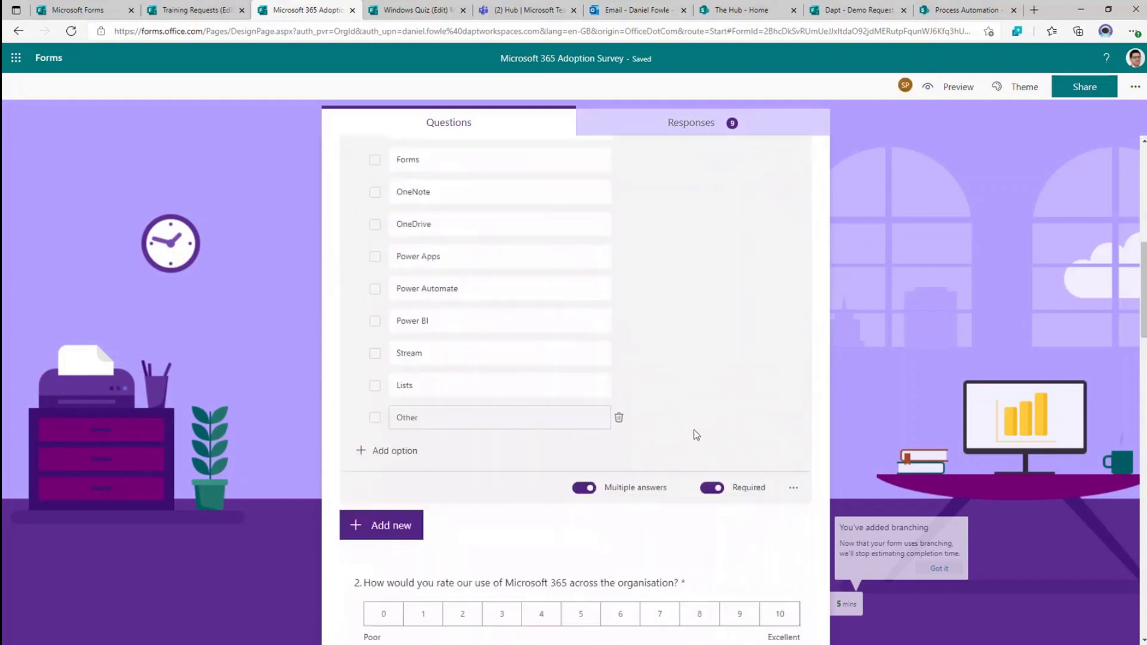
left_click(379, 516)
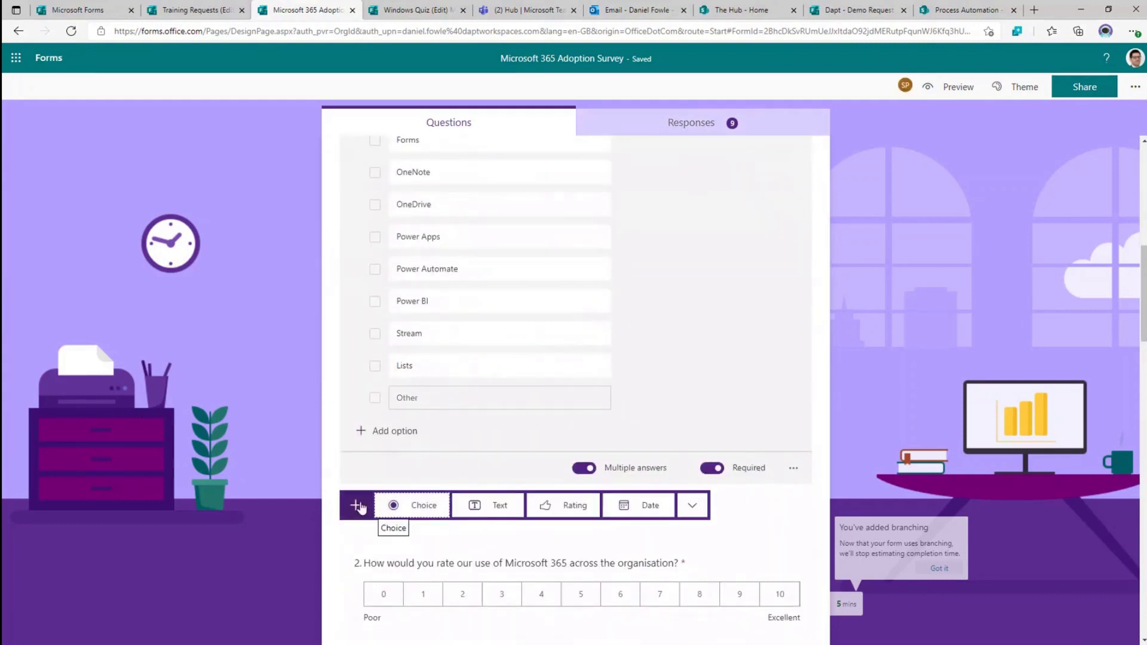
left_click(682, 513)
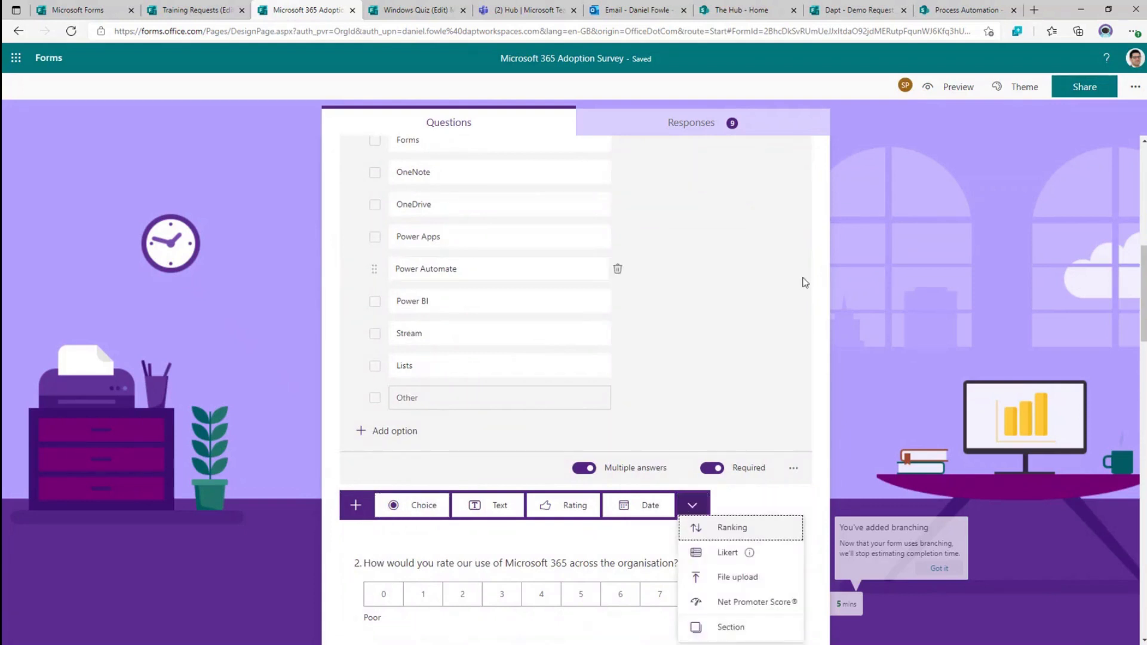
scroll(746, 370, "up", 6)
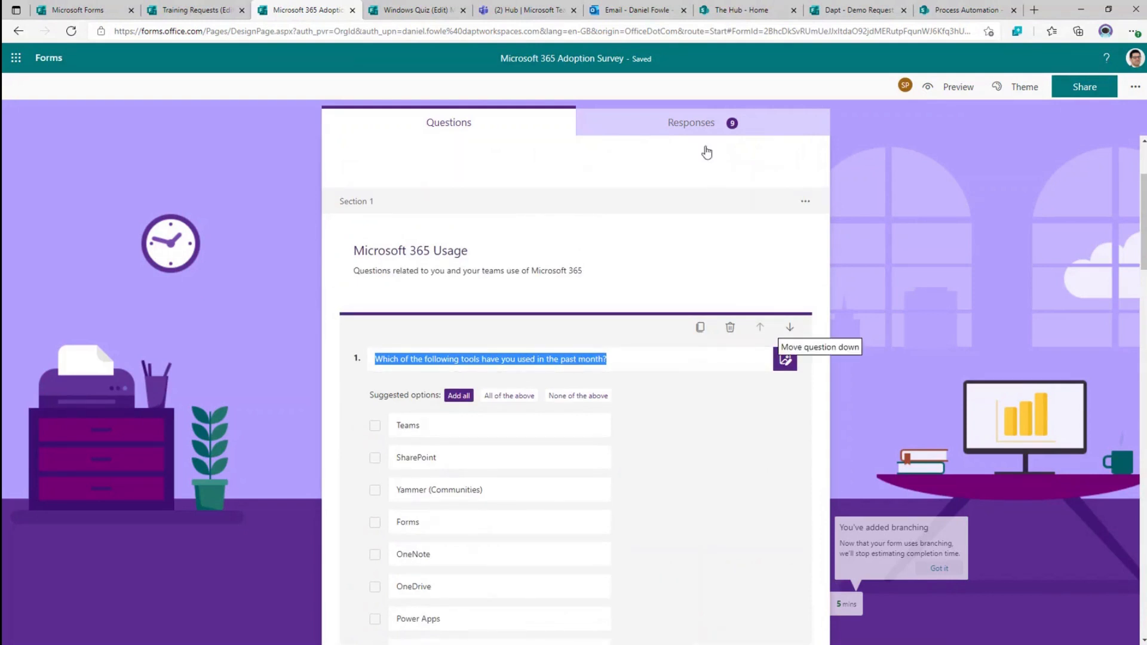
- In preview, tick Teams, SharePoint and Power Apps, rate Microsoft 365 use 8, and continue
left_click(955, 85)
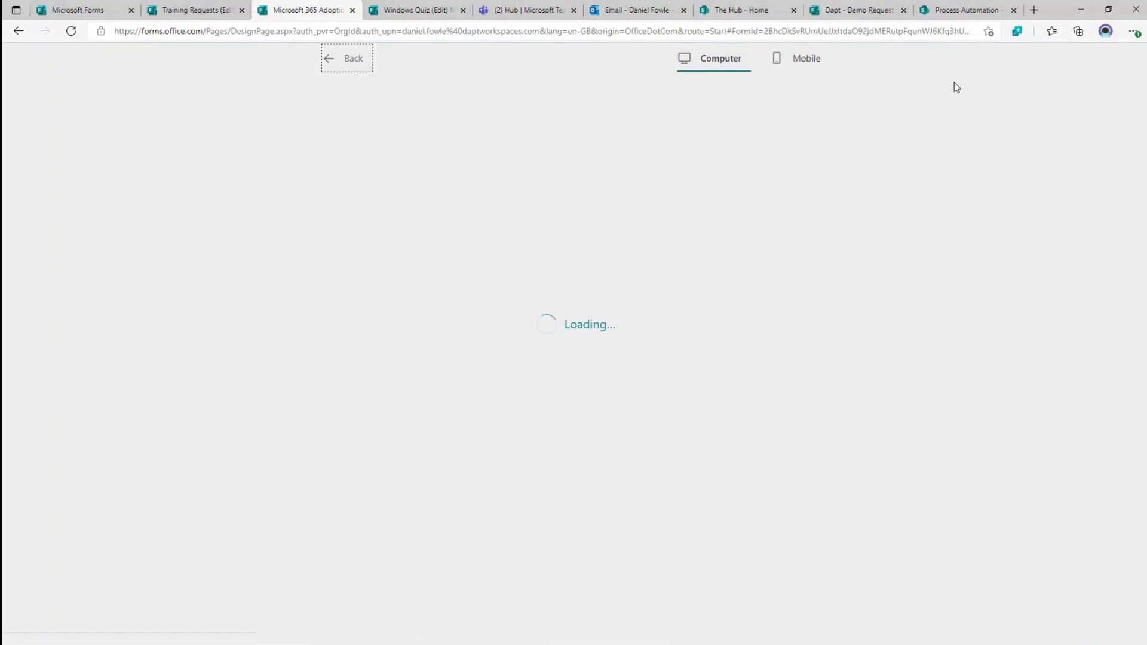
scroll(464, 328, "down", 5)
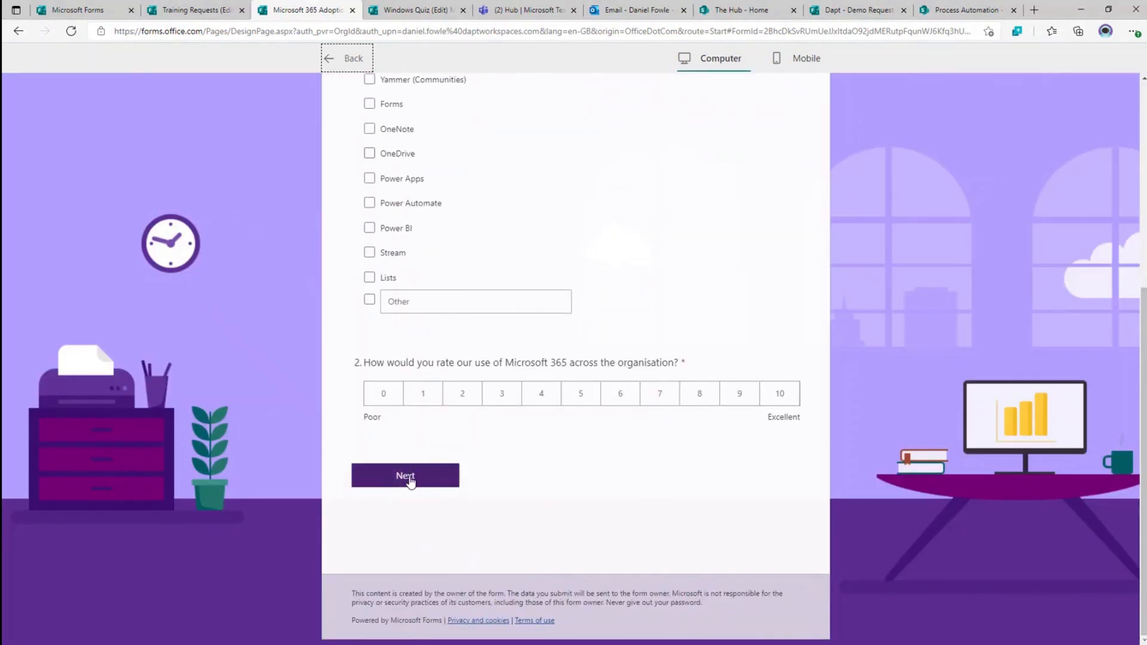
scroll(468, 445, "up", 5)
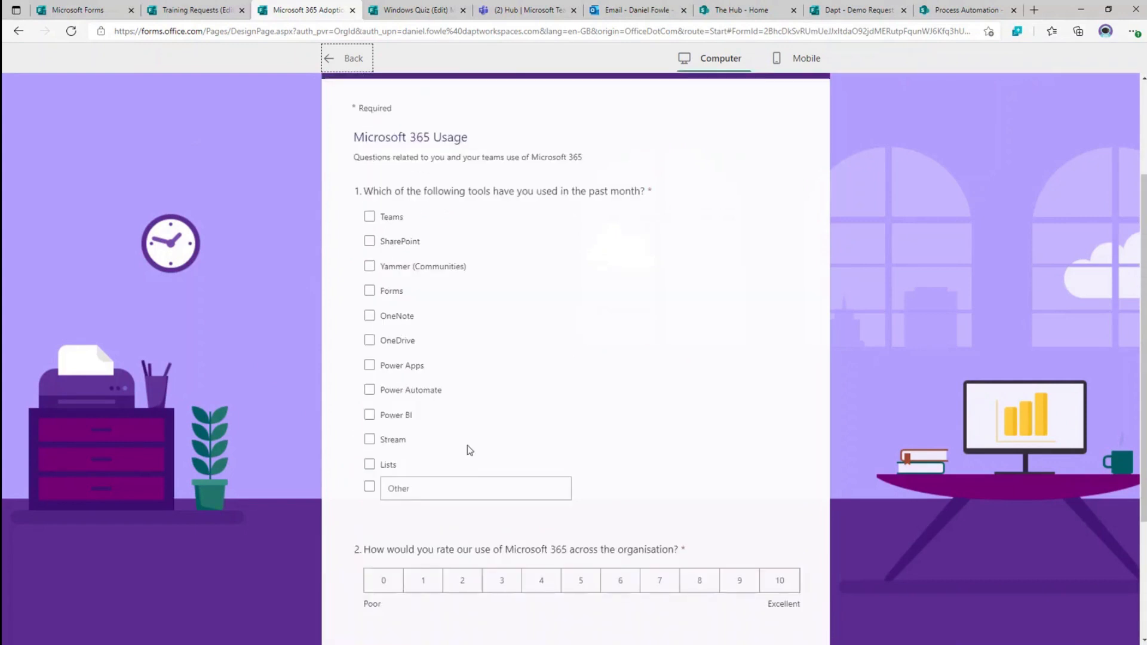
left_click(369, 288)
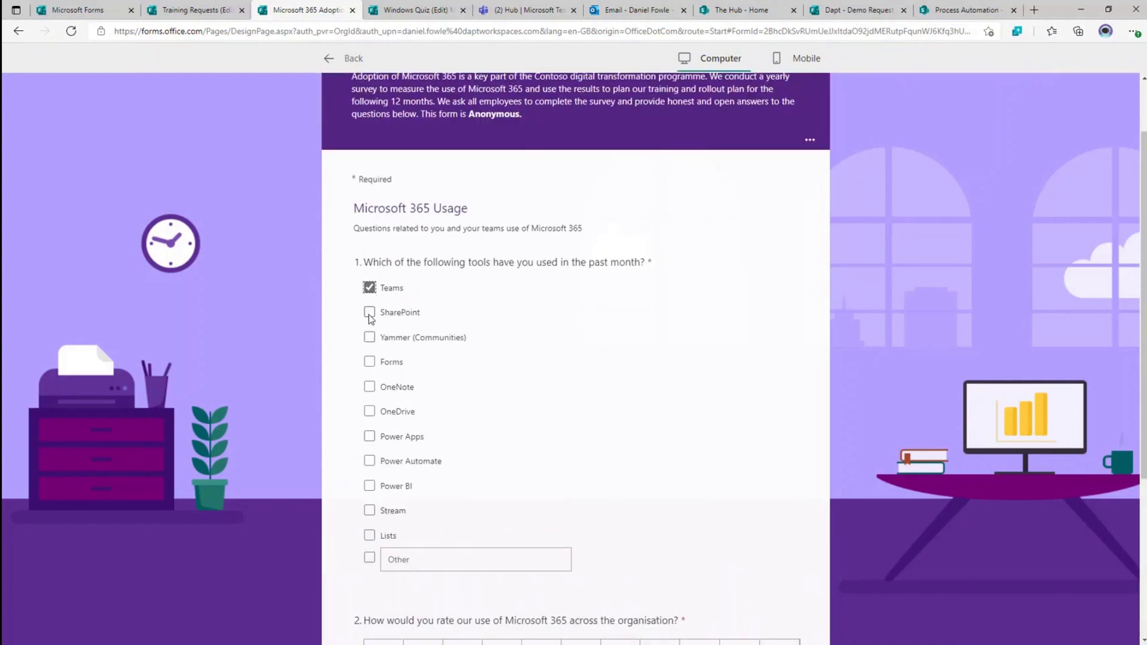
left_click(369, 311)
scroll(688, 354, "up", 1)
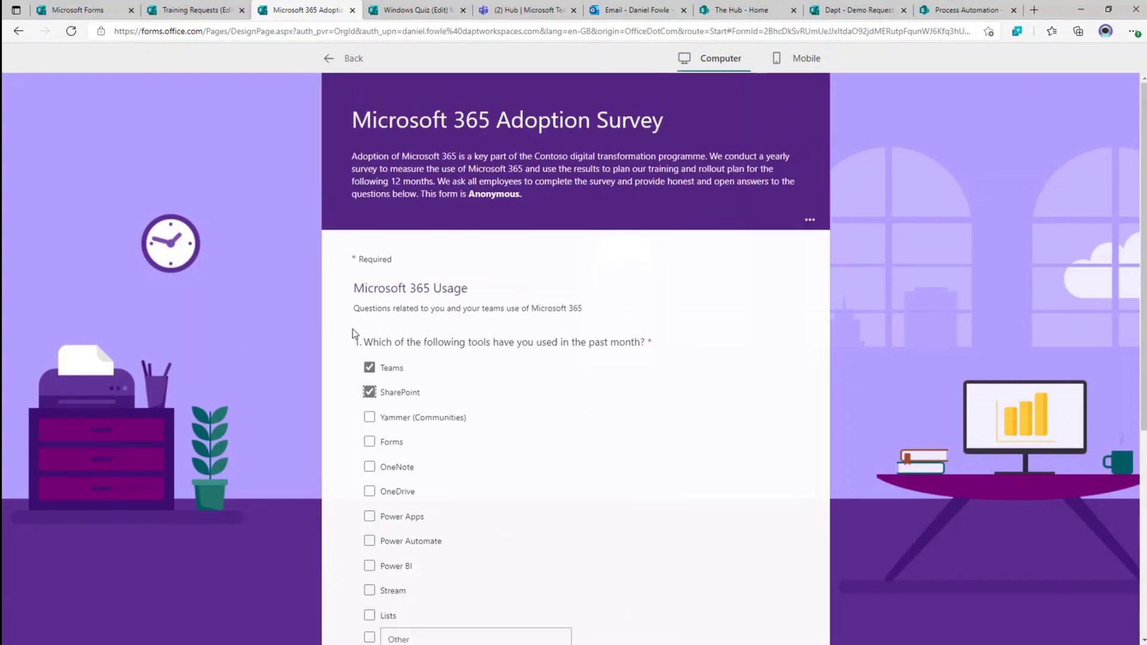
scroll(467, 448, "down", 3)
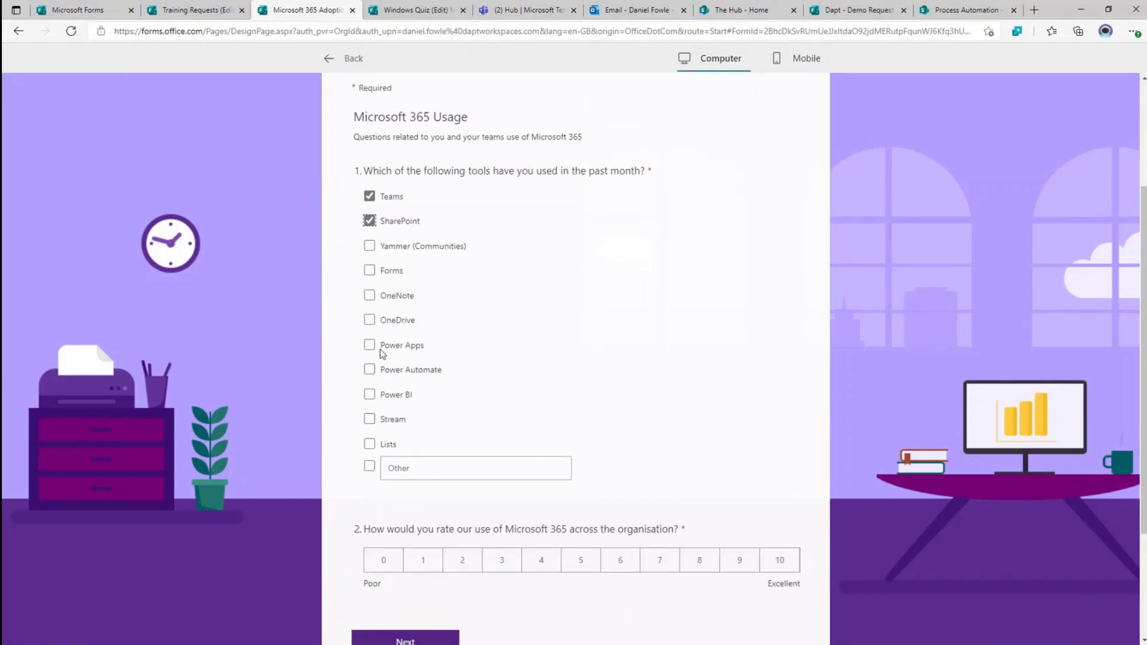
left_click(370, 344)
left_click(697, 567)
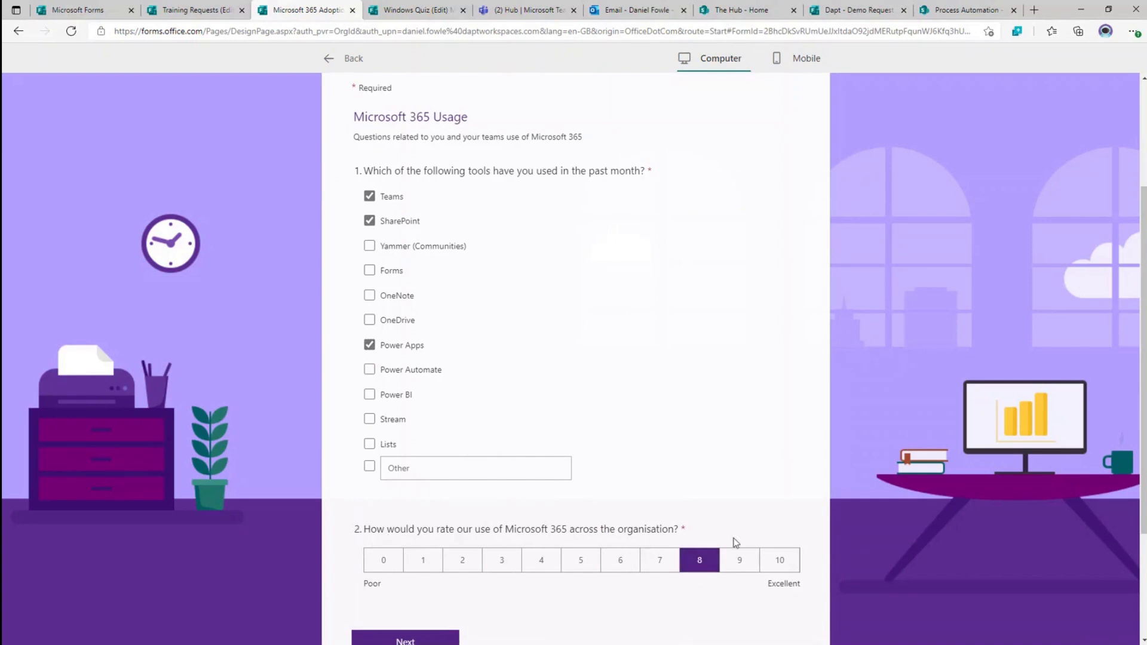
scroll(677, 525, "down", 1)
scroll(677, 524, "down", 2)
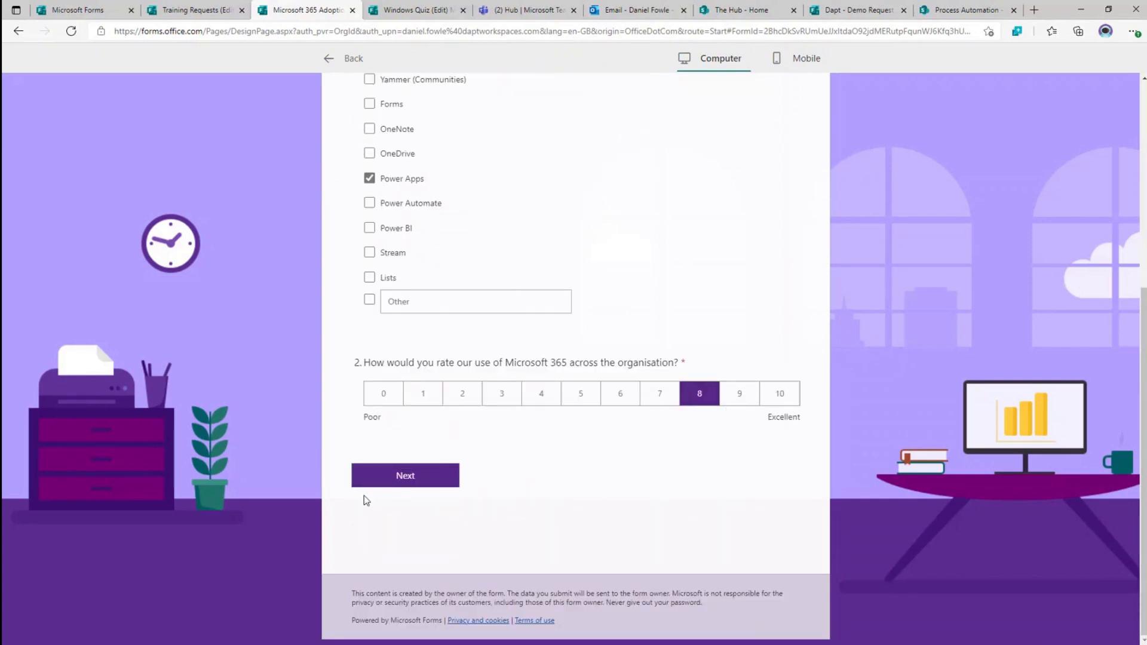
left_click(422, 489)
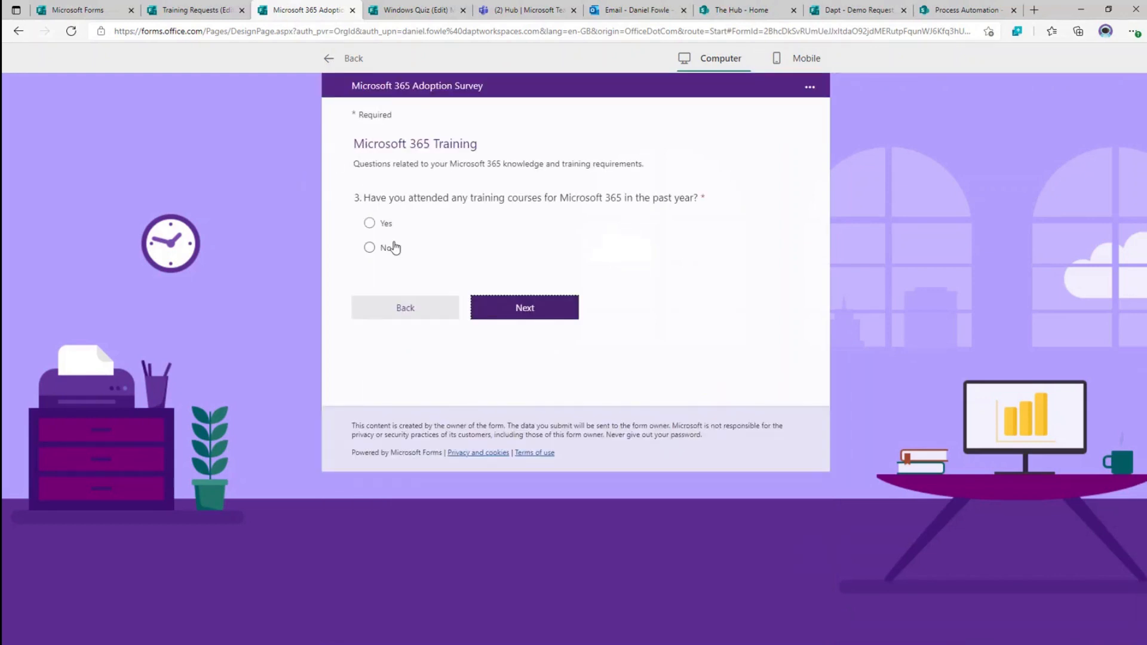
- Answer Yes to training, rate it 8, and rate knowledge: Teams Good, SharePoint Very Good, Yammer/Stream Very Poor, OneDrive Fair
left_click(386, 226)
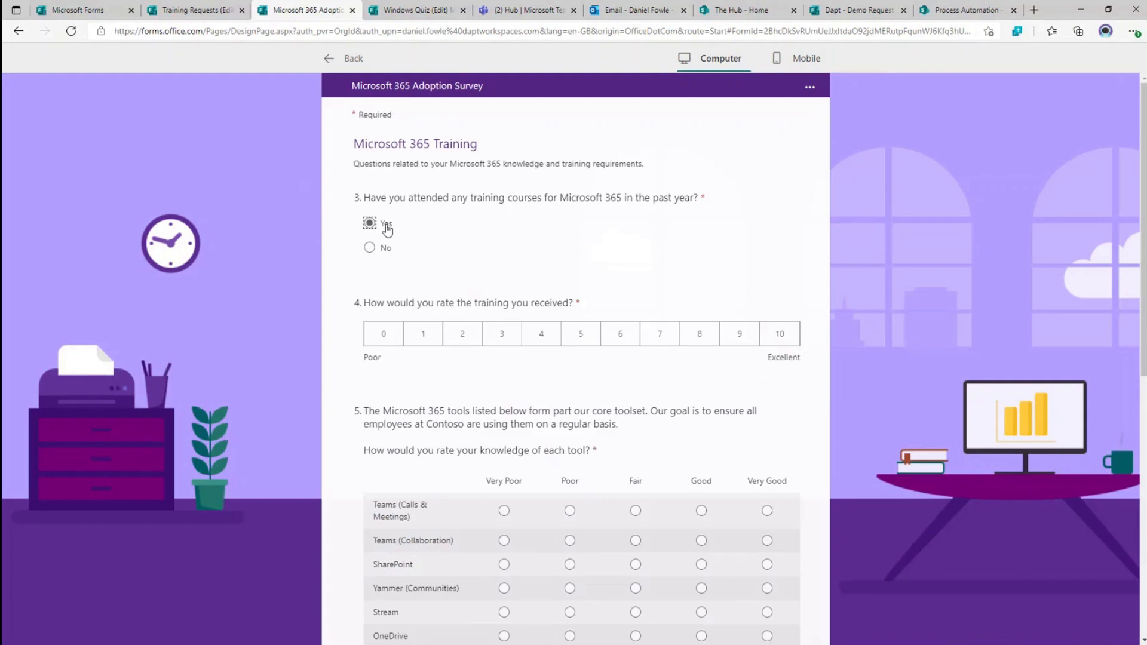
left_click(695, 334)
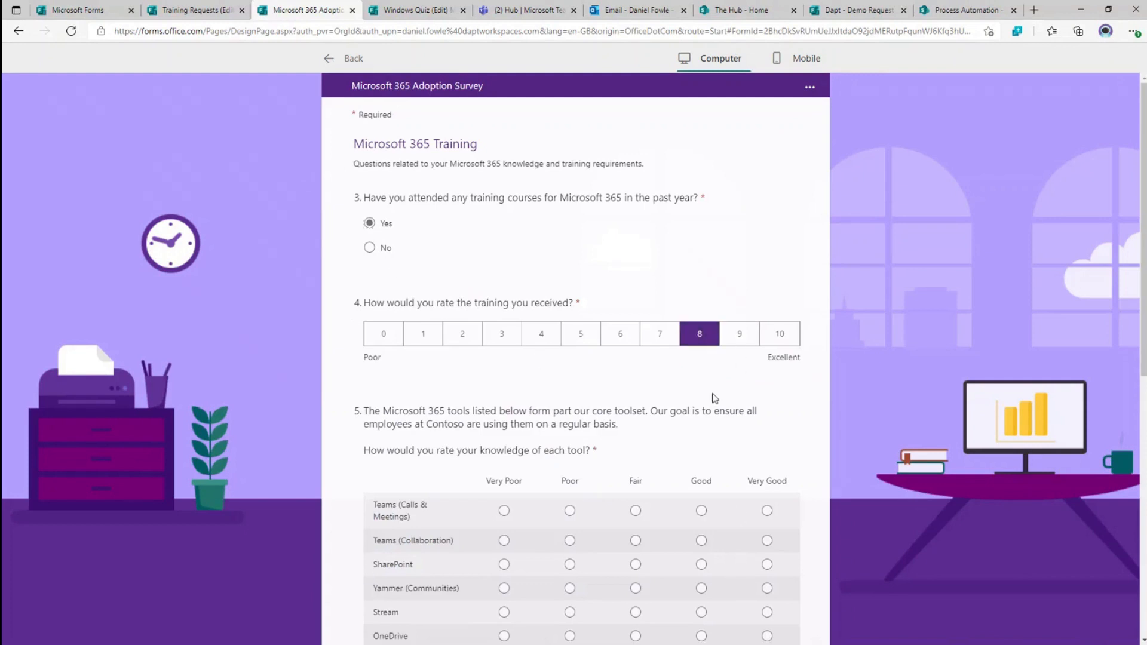
scroll(715, 398, "down", 3)
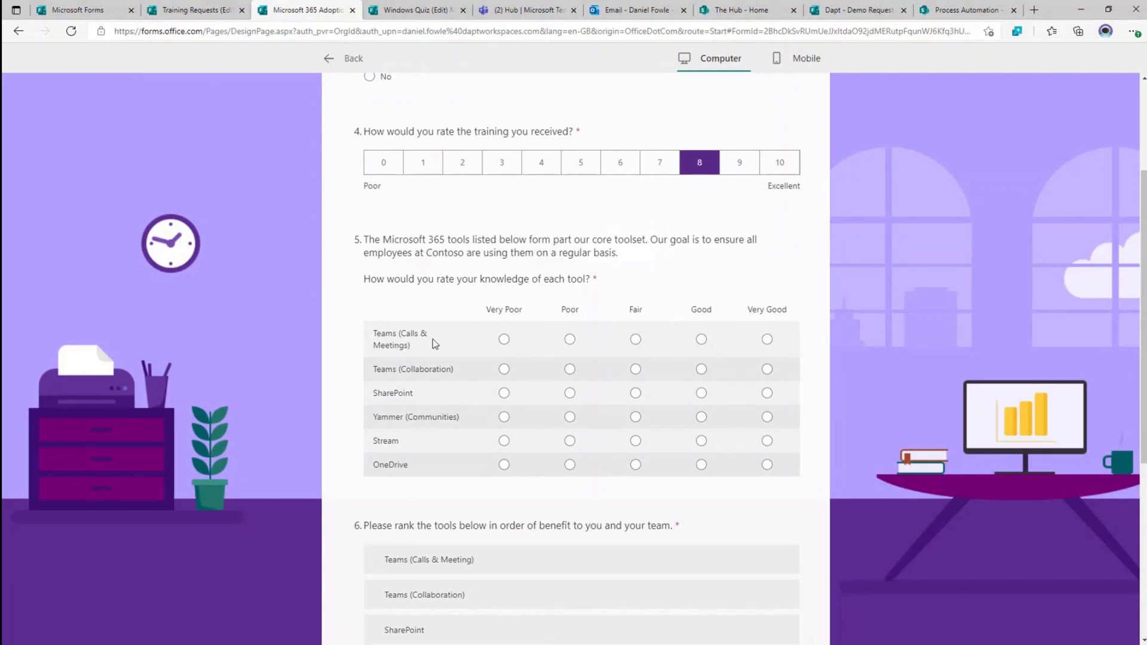
left_click(703, 340)
left_click(702, 369)
left_click(768, 393)
left_click(504, 417)
left_click(504, 441)
left_click(636, 465)
scroll(636, 454, "down", 3)
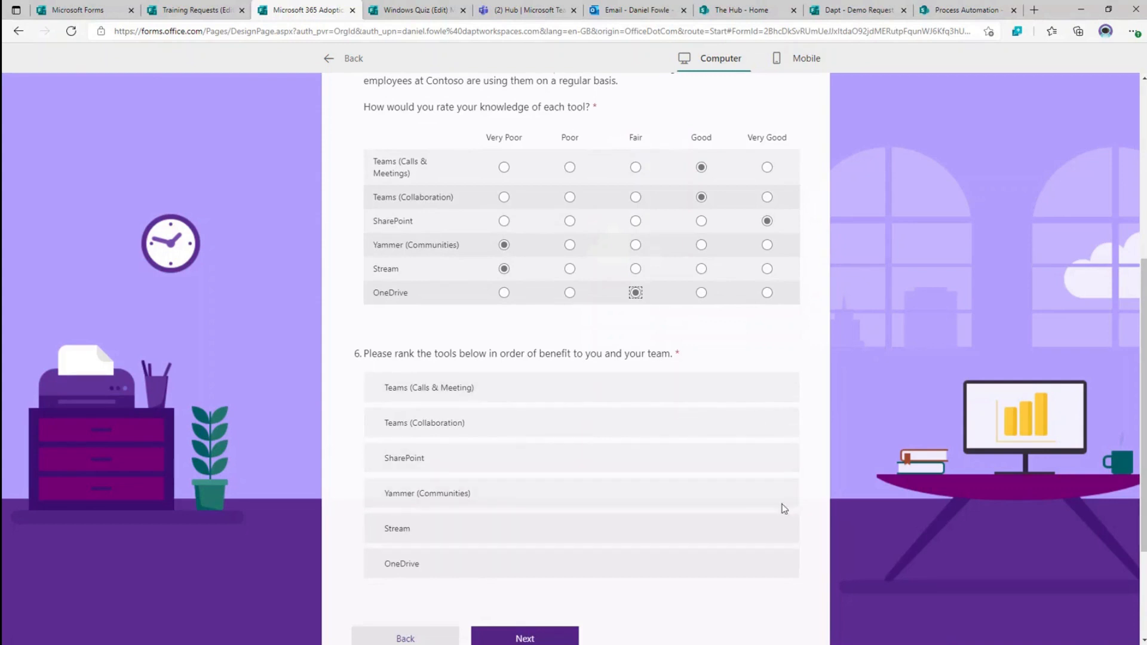
- Rank SharePoint first, answer No to the champions program, submit, then view the response summary
left_click(766, 458)
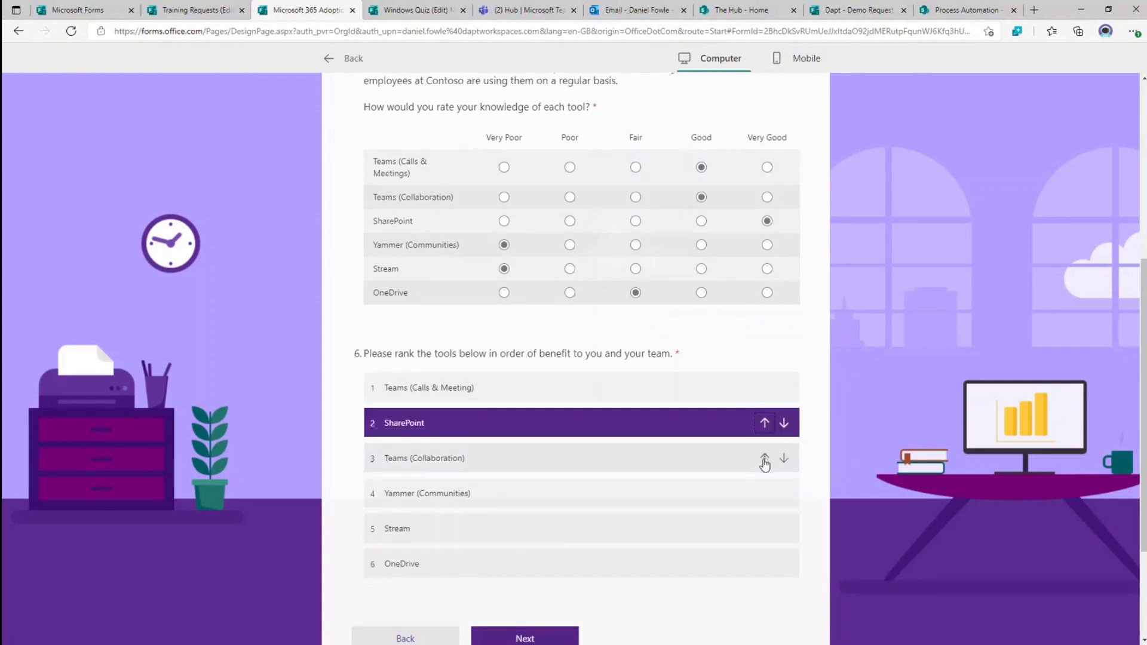
left_click(764, 422)
scroll(541, 368, "down", 1)
scroll(541, 367, "down", 2)
left_click(550, 475)
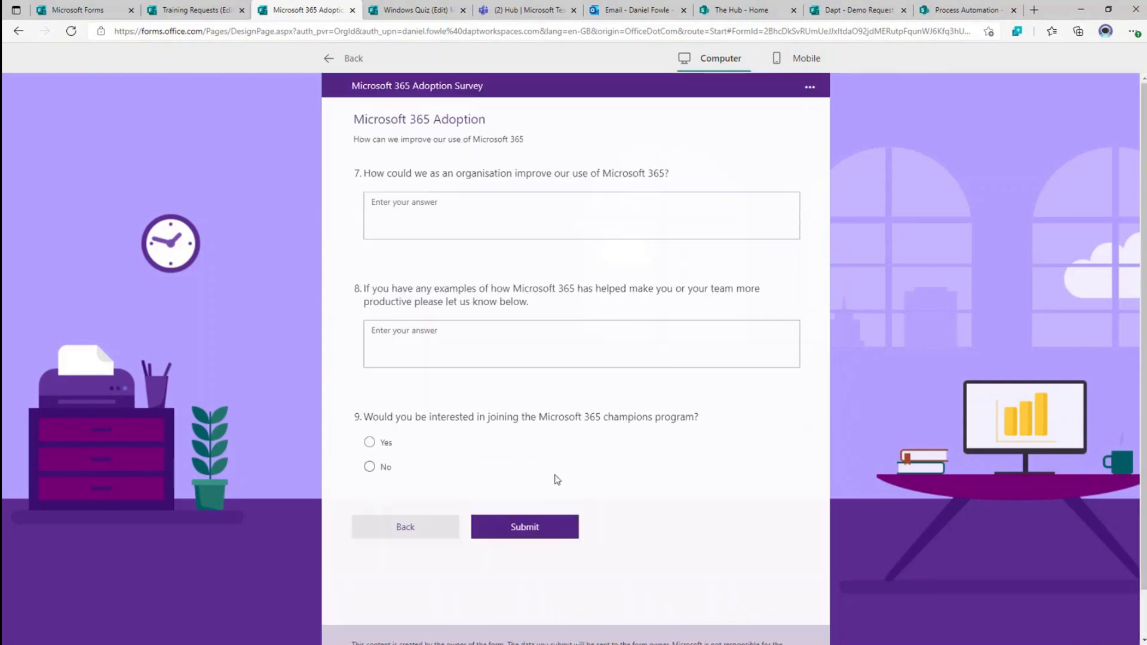
left_click(369, 467)
left_click(537, 528)
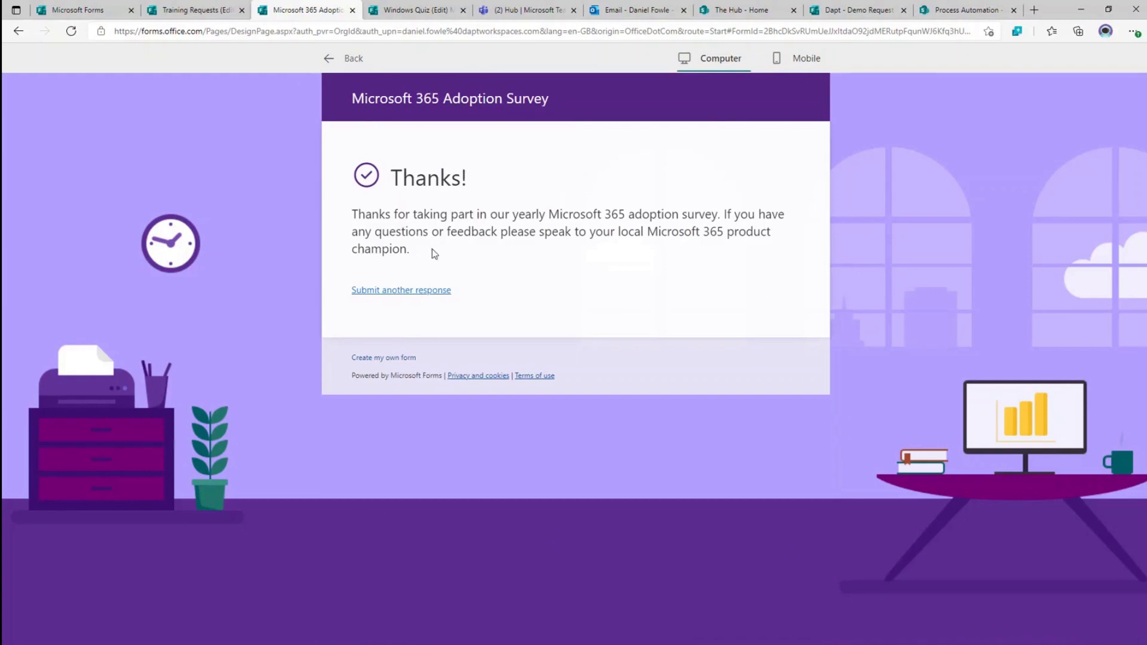
left_click(352, 57)
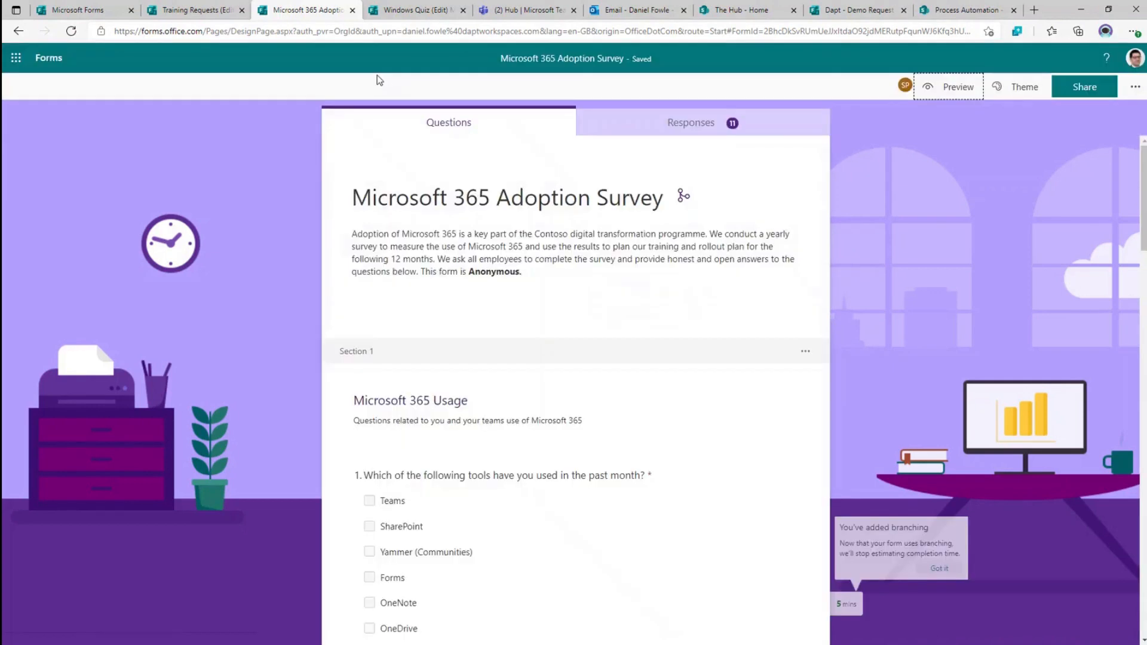
left_click(705, 123)
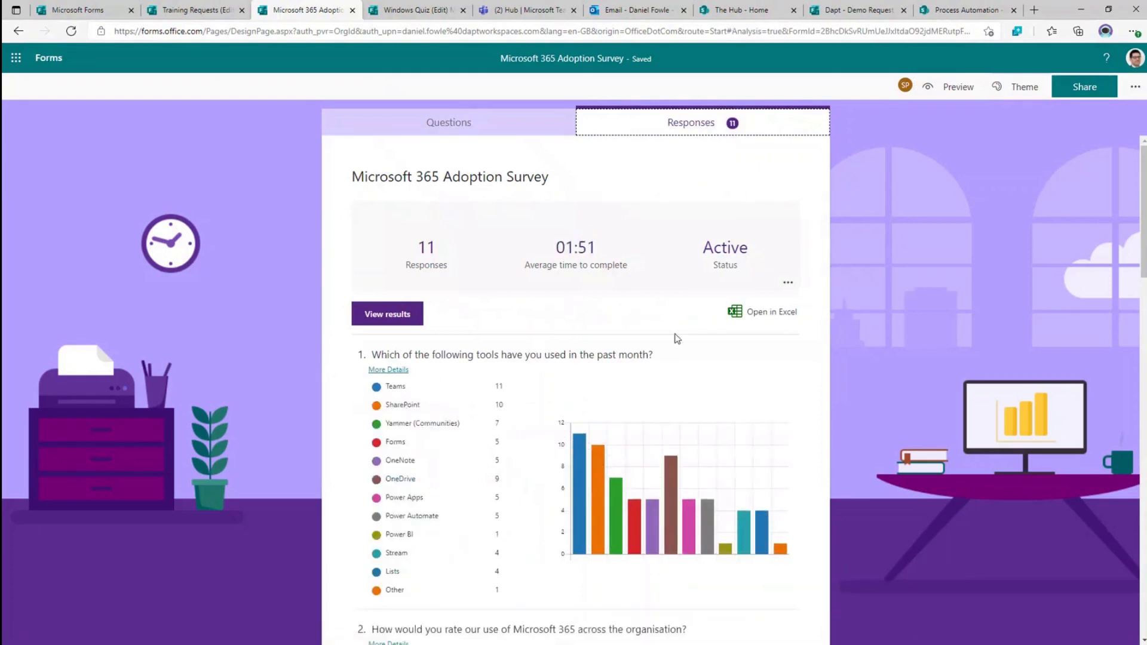
- Look through the survey's 11 responses and result charts, then bring up the Windows Quiz form
scroll(508, 356, "down", 1)
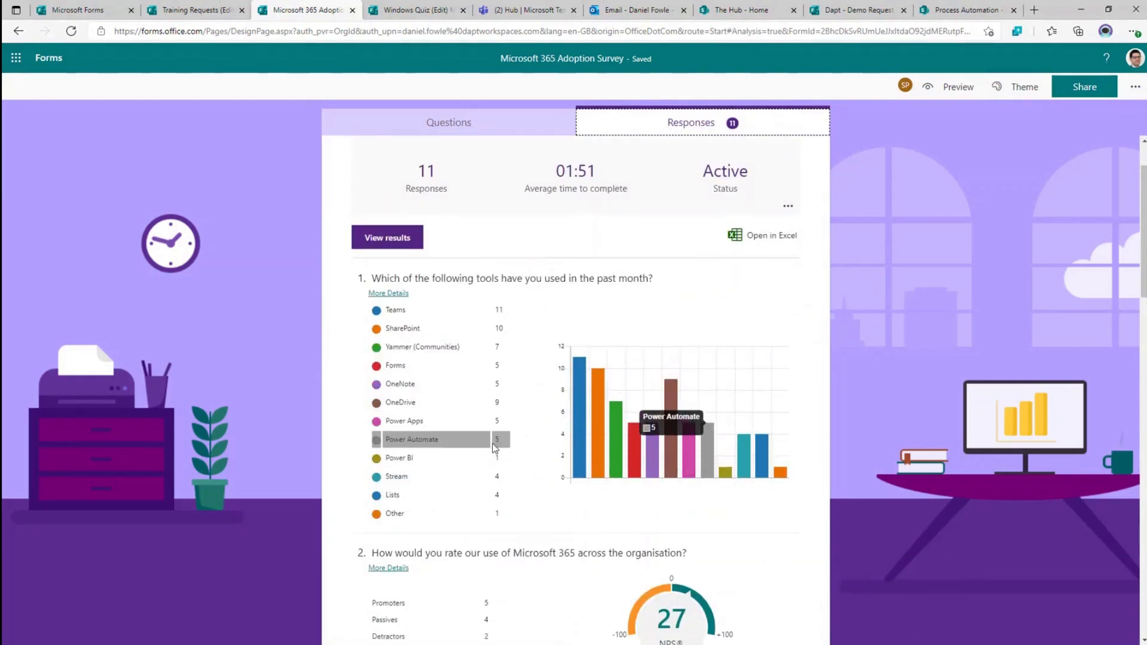
scroll(488, 439, "down", 1)
scroll(488, 433, "down", 1)
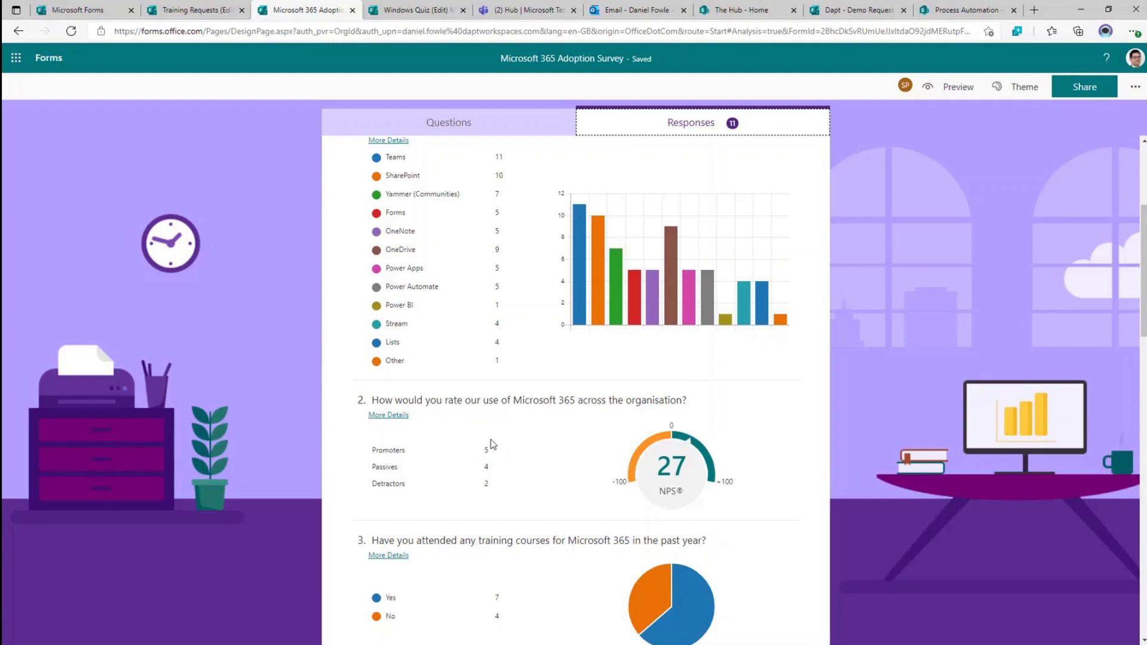
scroll(492, 436, "down", 5)
scroll(586, 445, "down", 5)
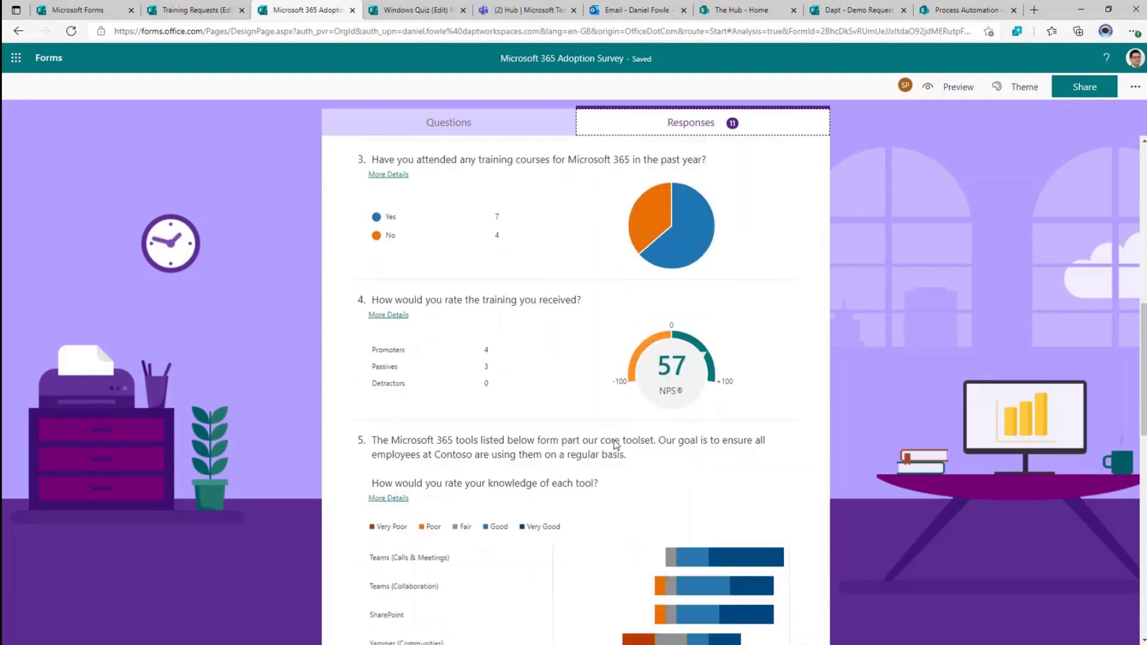
mouse_move(706, 445)
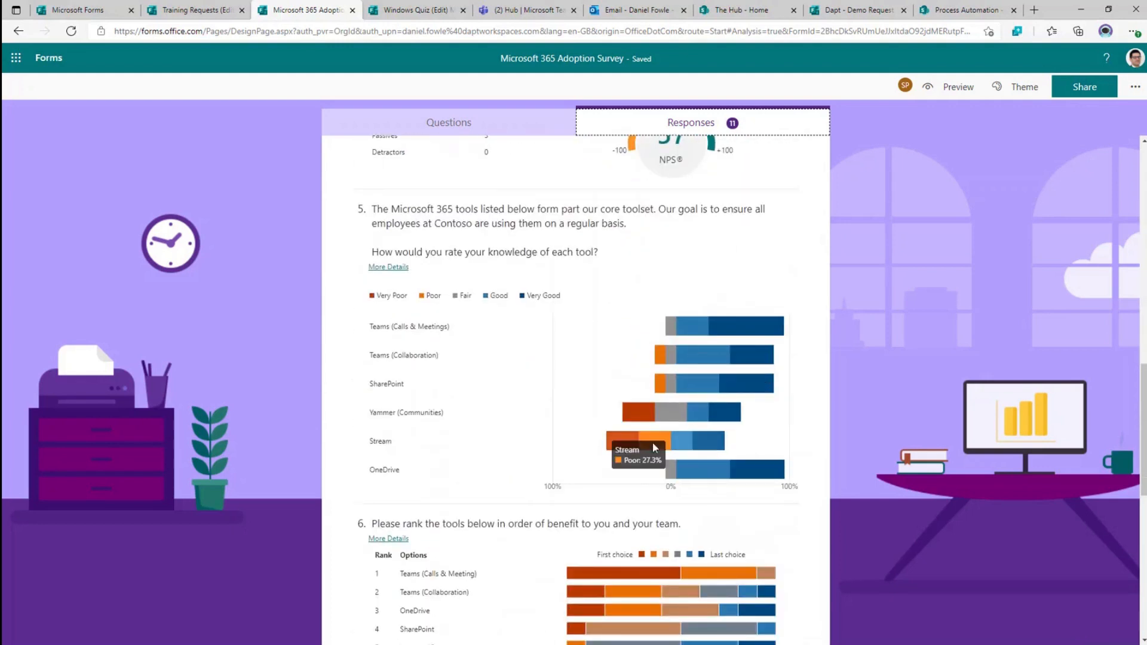
mouse_move(633, 448)
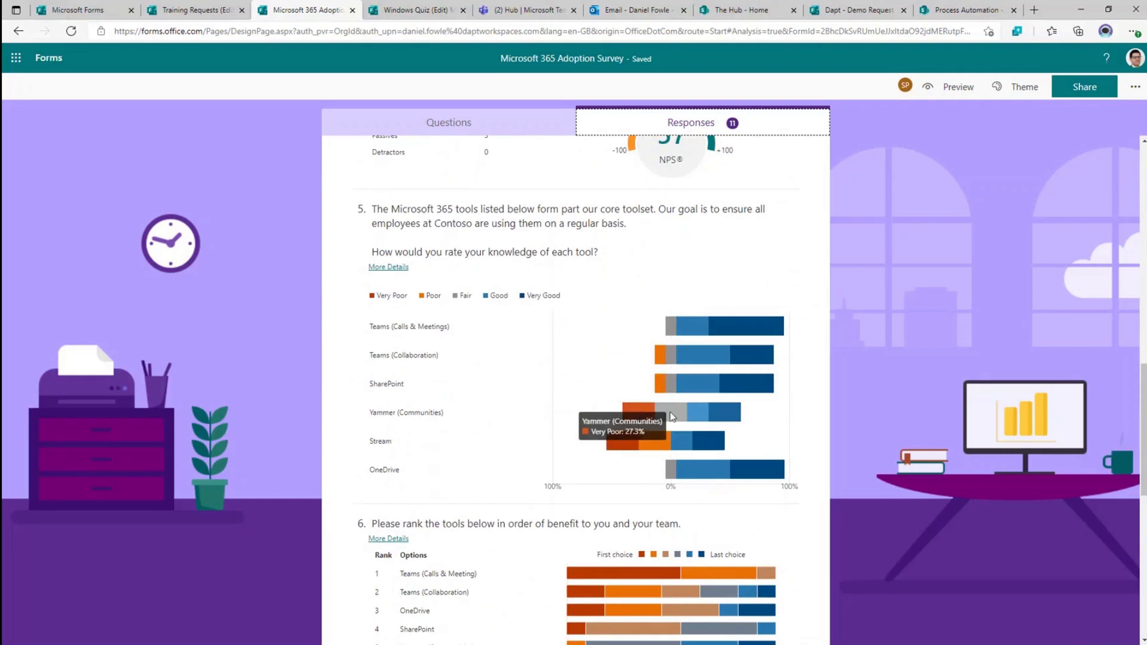
mouse_move(705, 417)
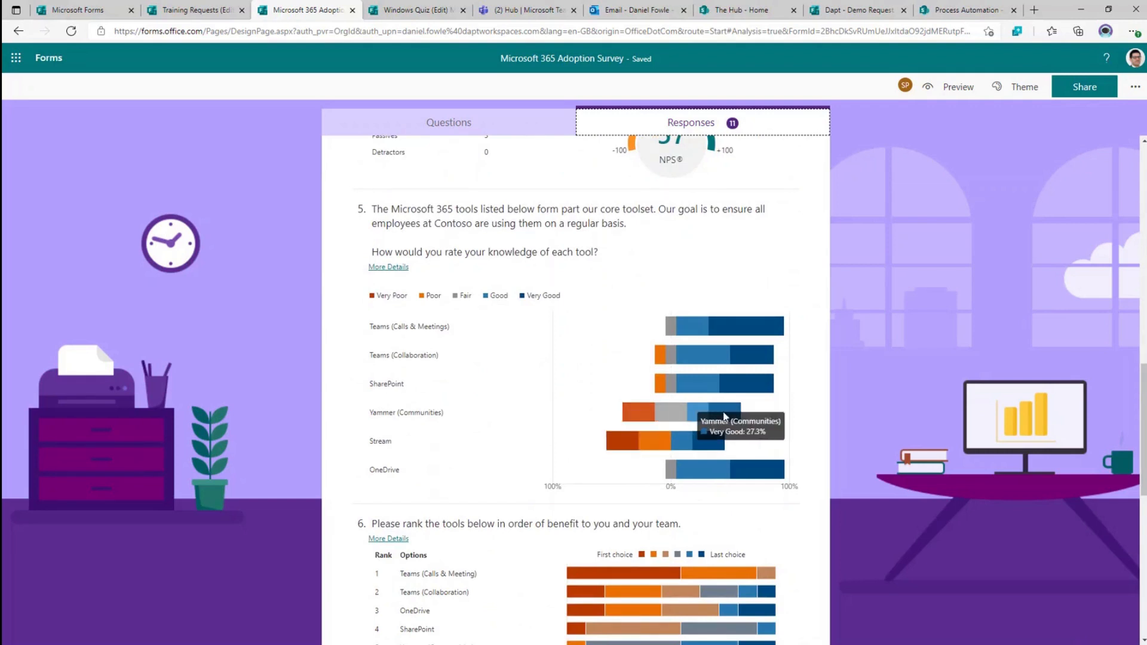
scroll(777, 403, "up", 4)
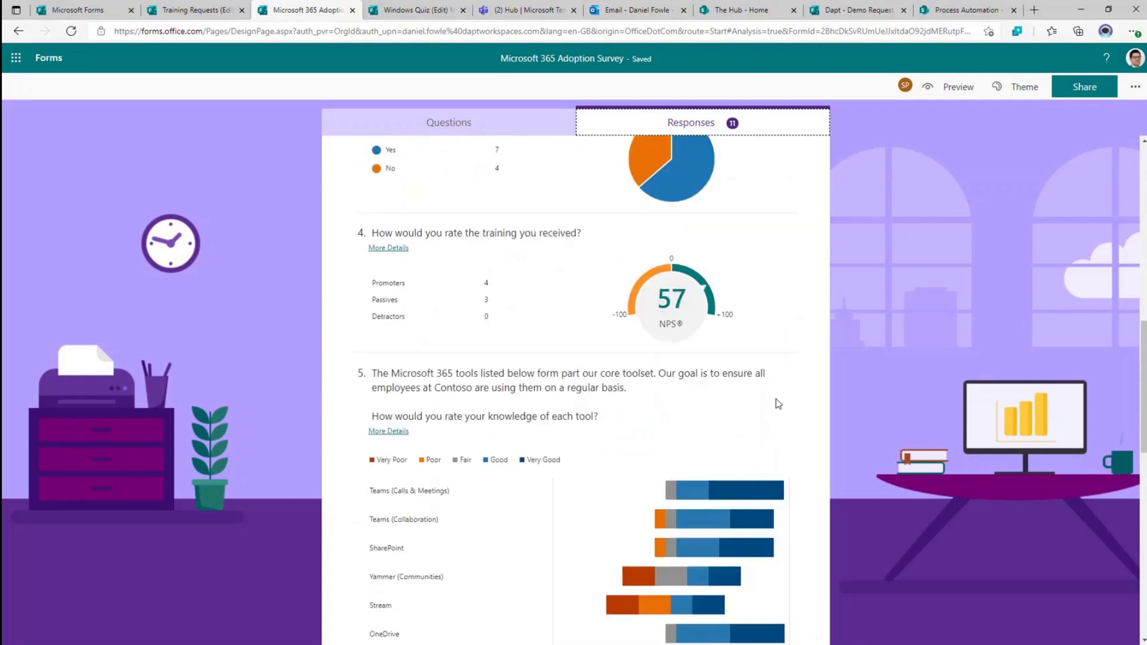
scroll(777, 403, "up", 10)
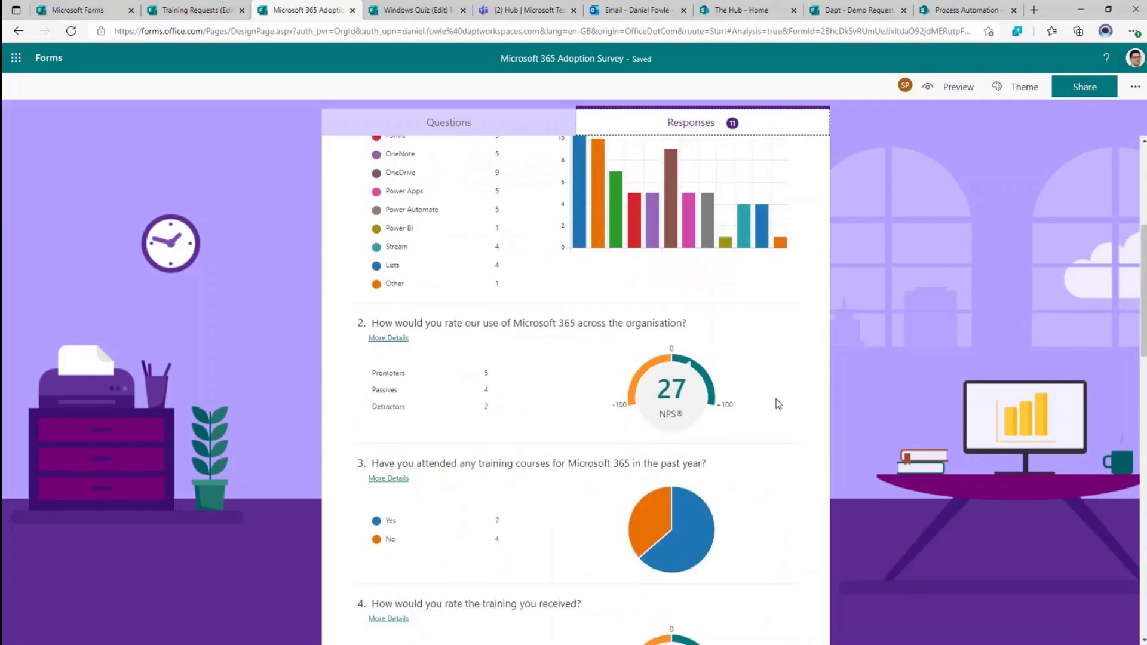
left_click(412, 13)
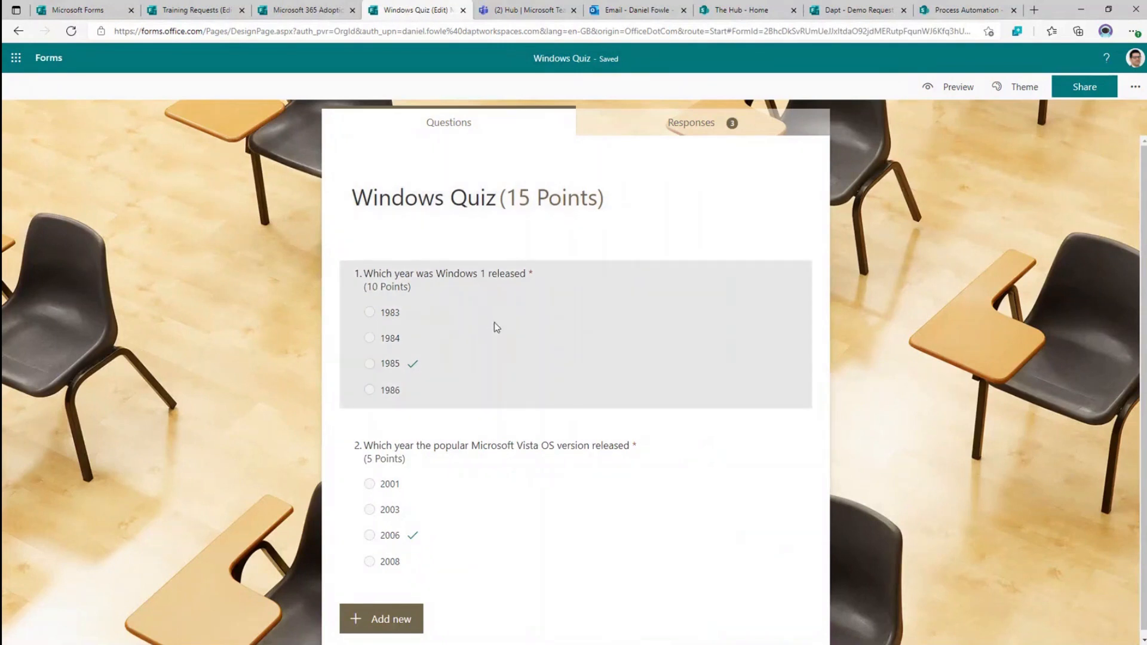
- Mark 1985 as question 1's correct answer, then reveal the question-type choices below question 2
left_click(589, 299)
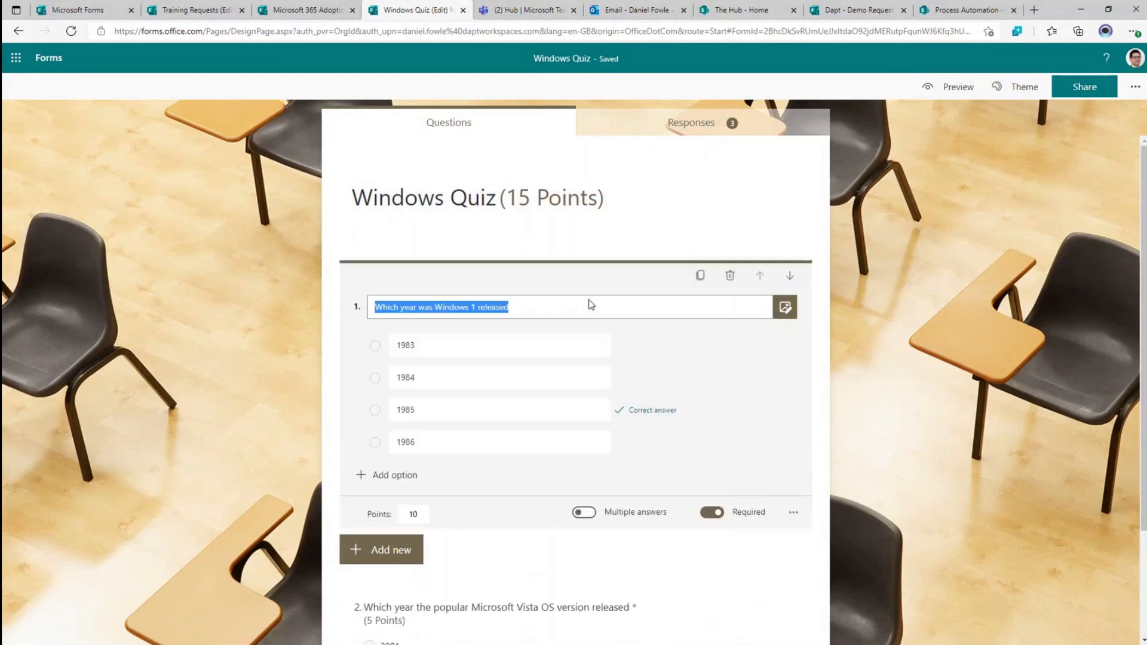
left_click(668, 412)
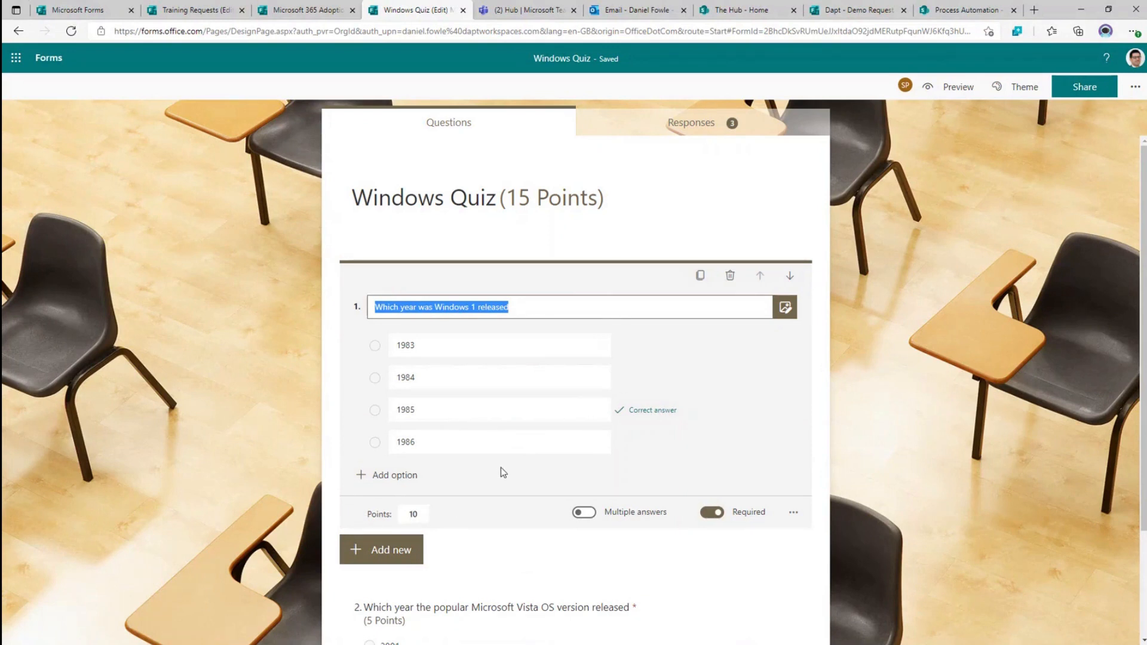
scroll(500, 476, "down", 2)
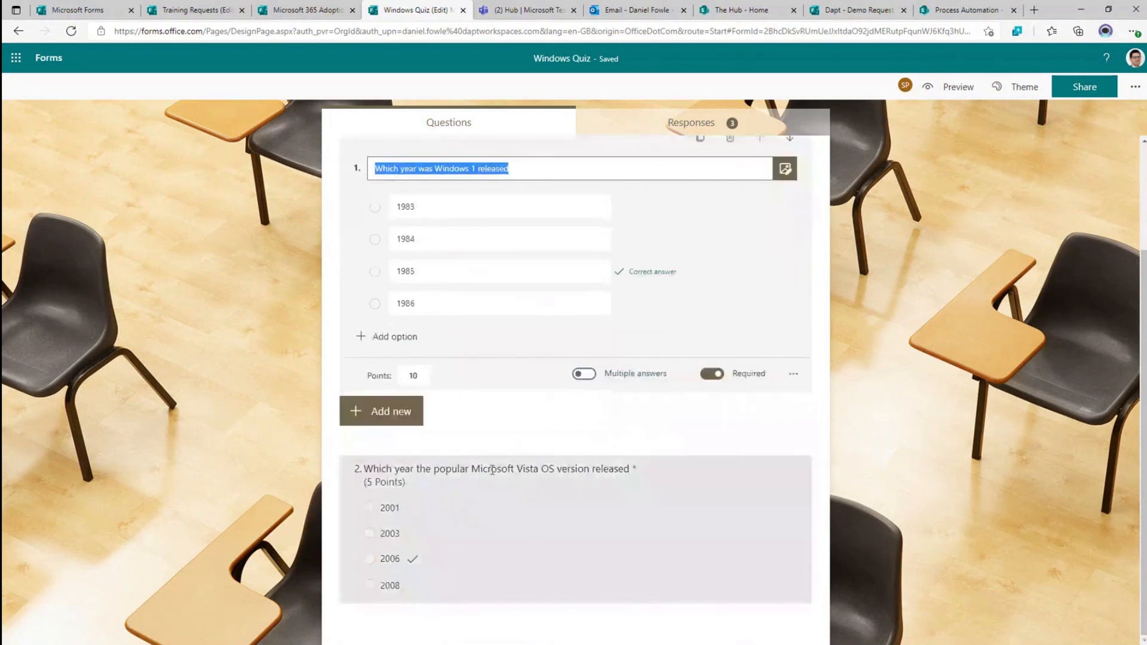
left_click(507, 572)
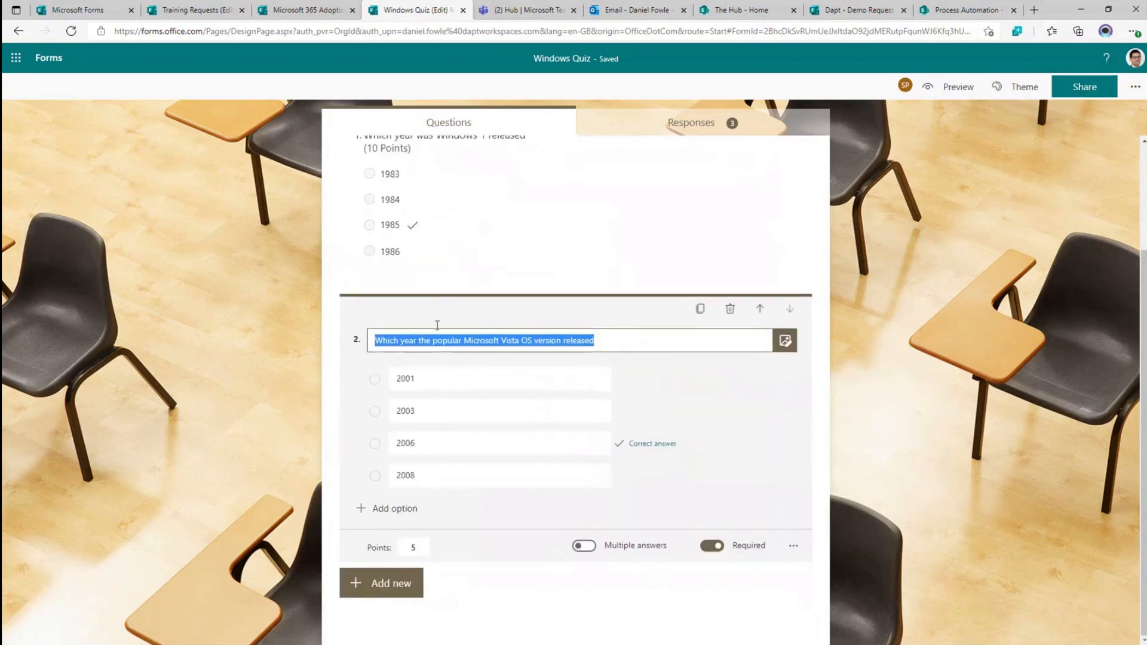
left_click(395, 586)
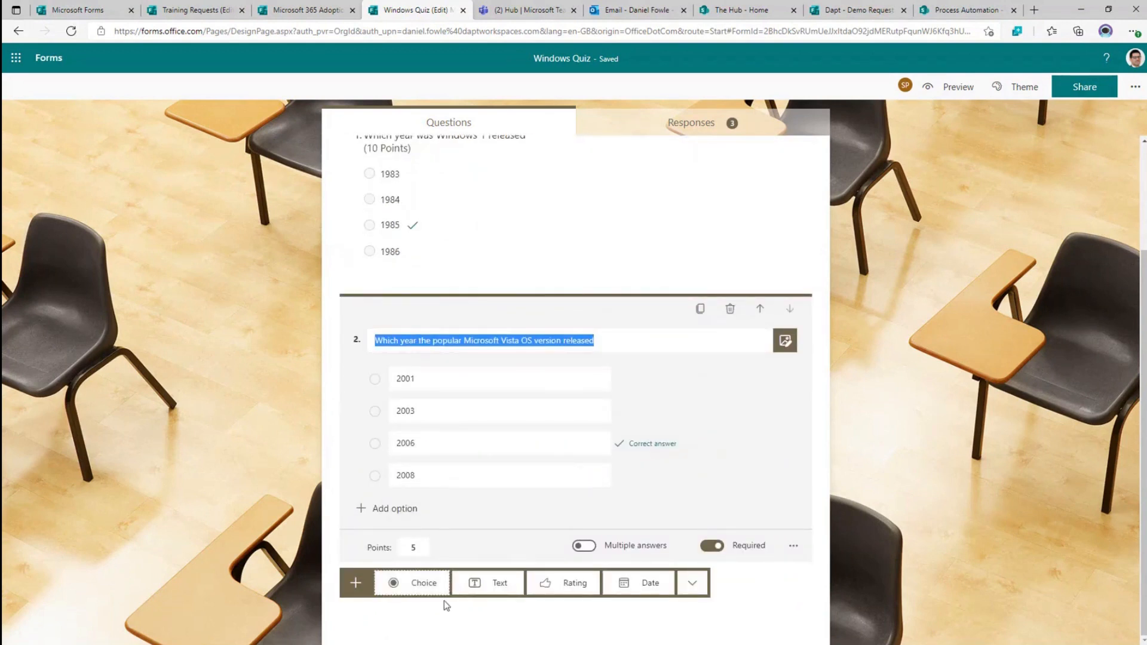
- Add a Choice question and paste in the Windows desktop market-share question text on one line
left_click(414, 589)
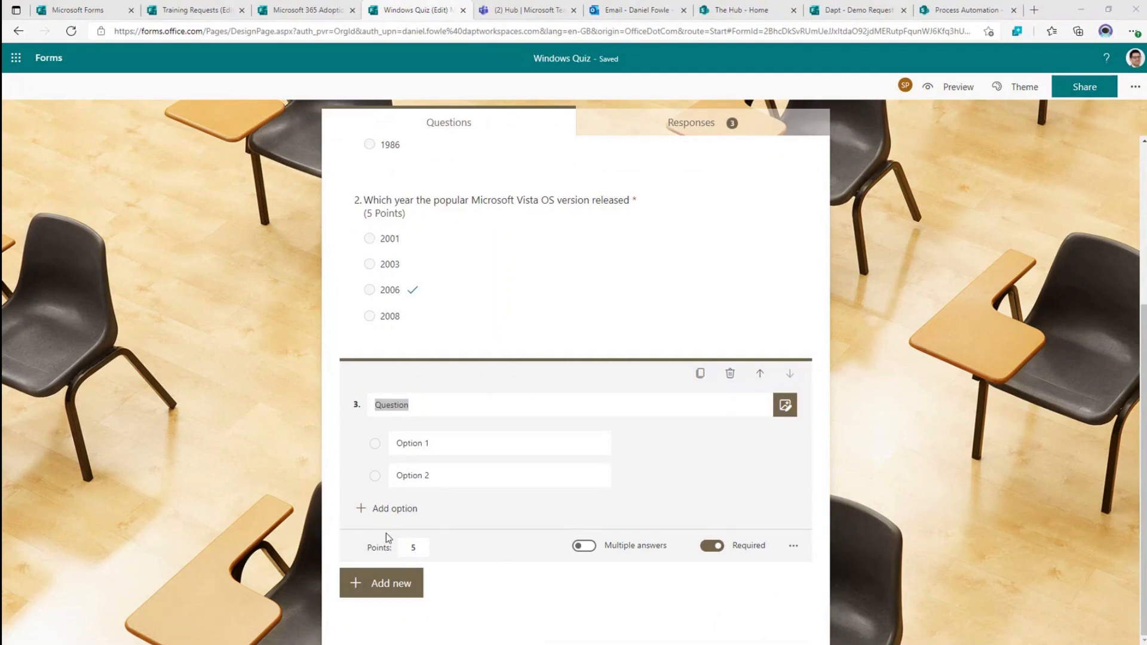
left_click(426, 399)
key("ctrl+a")
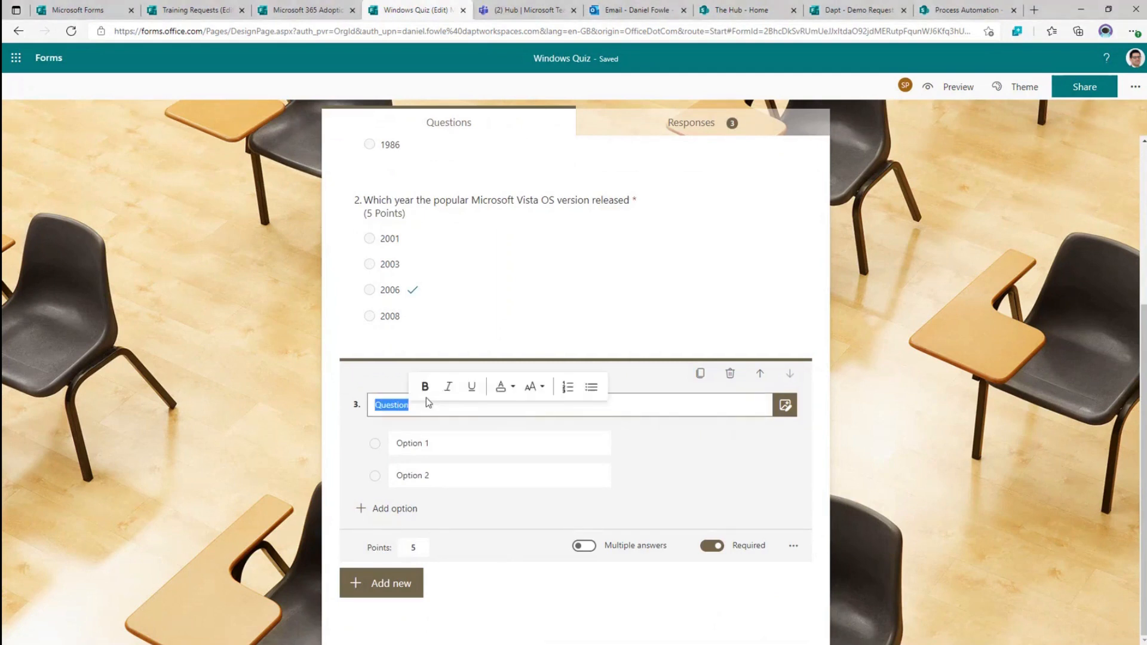
type("What percentage of the desktop operating system market share does Widows have?")
left_click(460, 406)
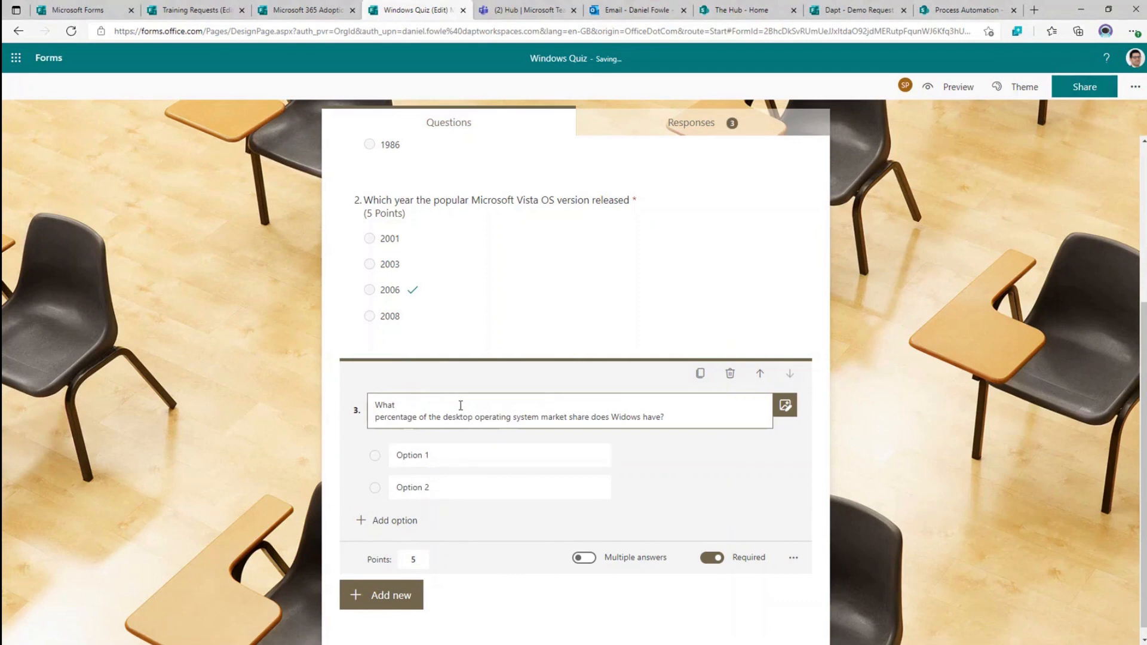
key("Delete")
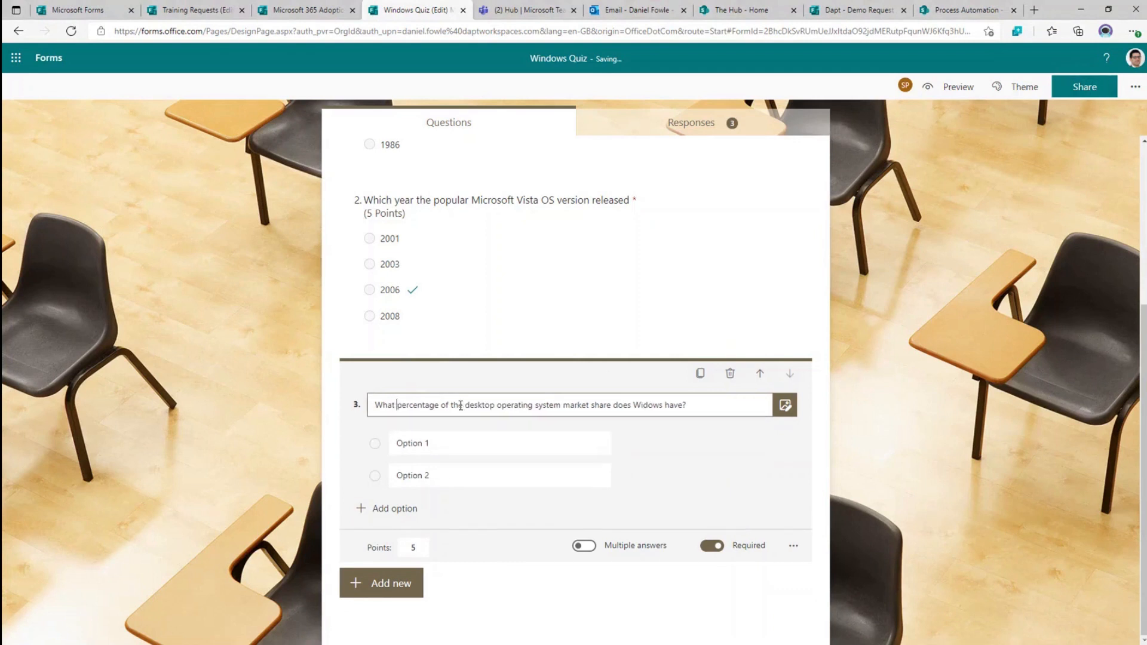
- Give the question options 65%, 72% and 81%, with 72% marked correct
left_click(484, 449)
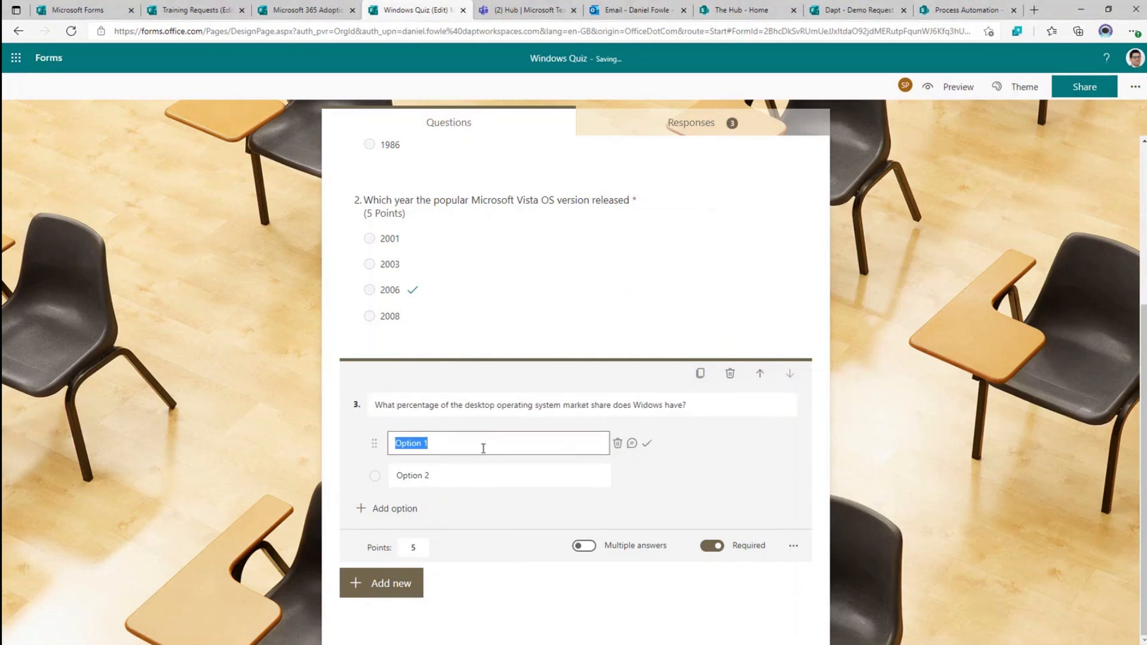
type("65")
left_click(474, 470)
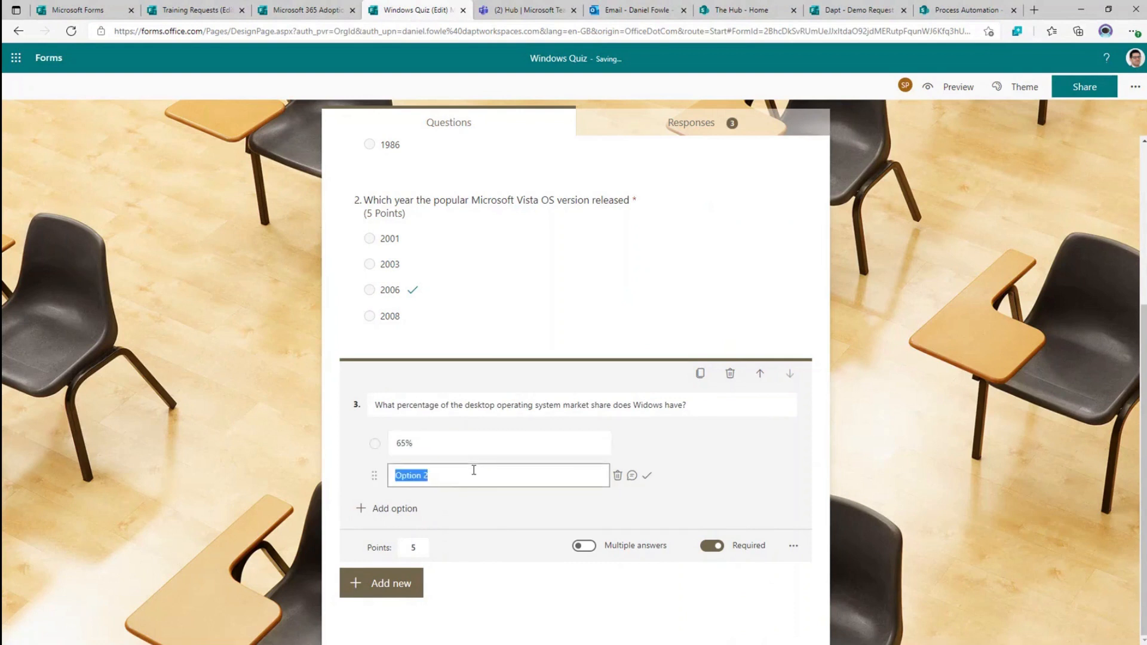
type("72")
left_click(363, 509)
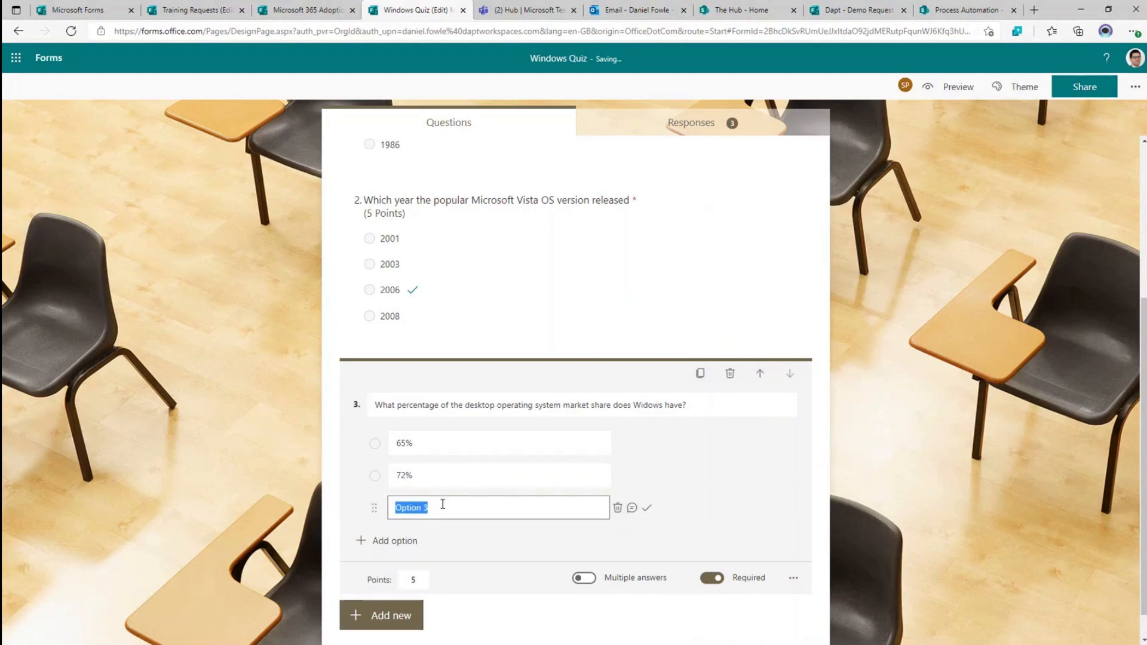
type("81")
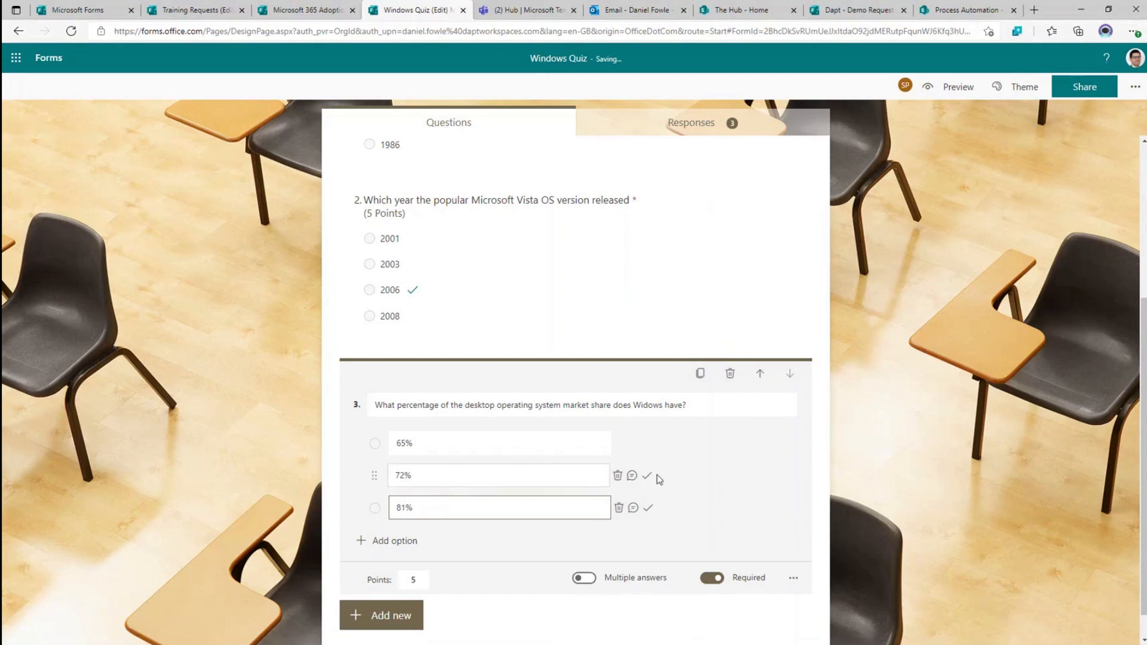
left_click(648, 476)
left_click(651, 478)
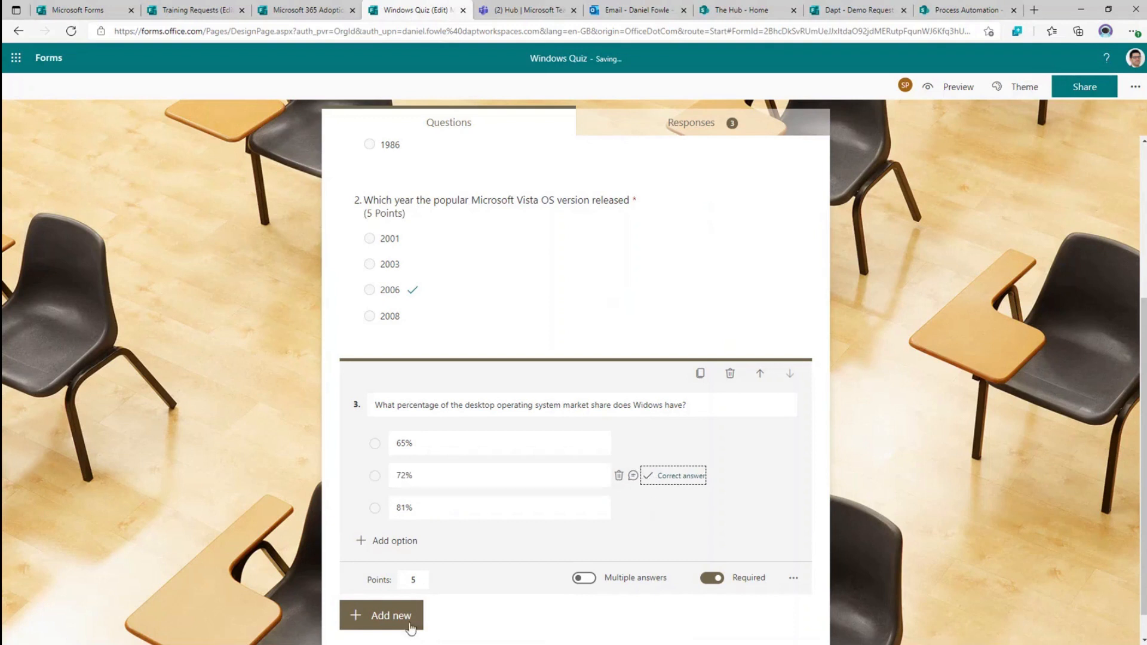
- Set the question's points to 15 and view the quiz's responses summary
double_click(409, 581)
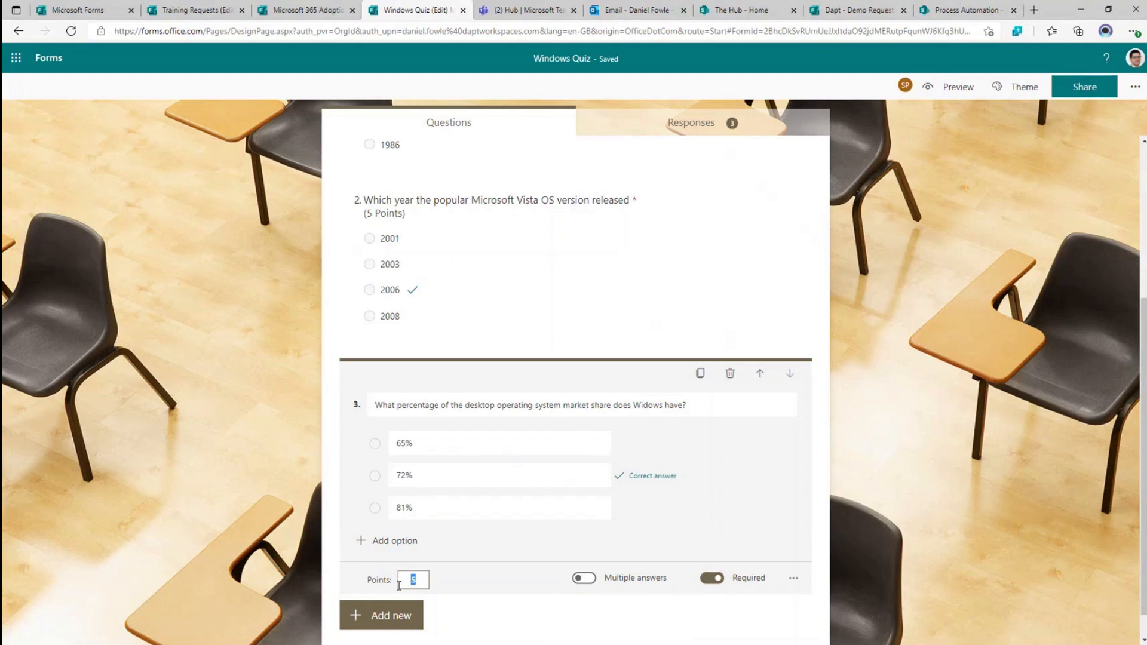
type("15")
scroll(528, 600, "up", 4)
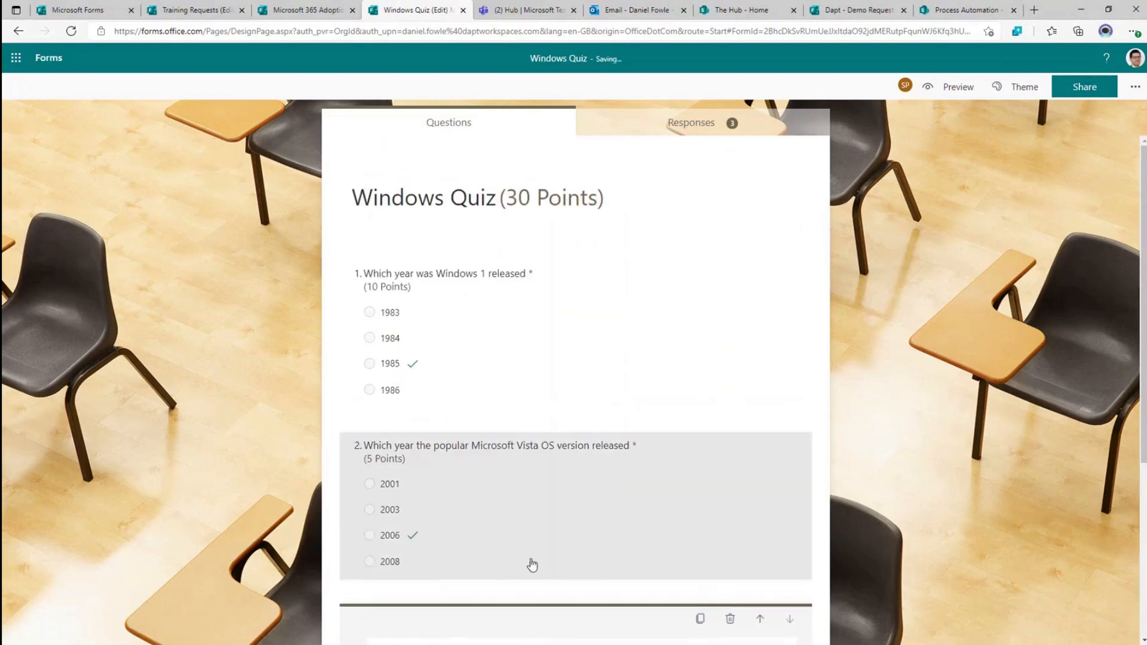
left_click(664, 127)
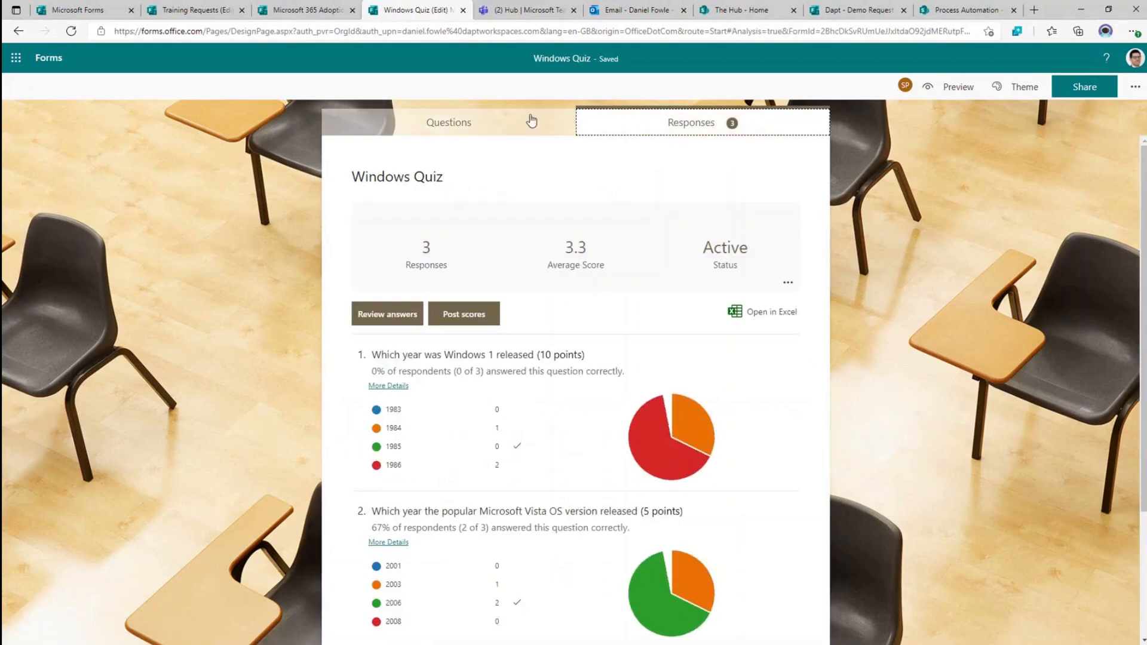
- Preview the quiz and submit answers 1983, 2003 and 72%
left_click(504, 121)
left_click(957, 90)
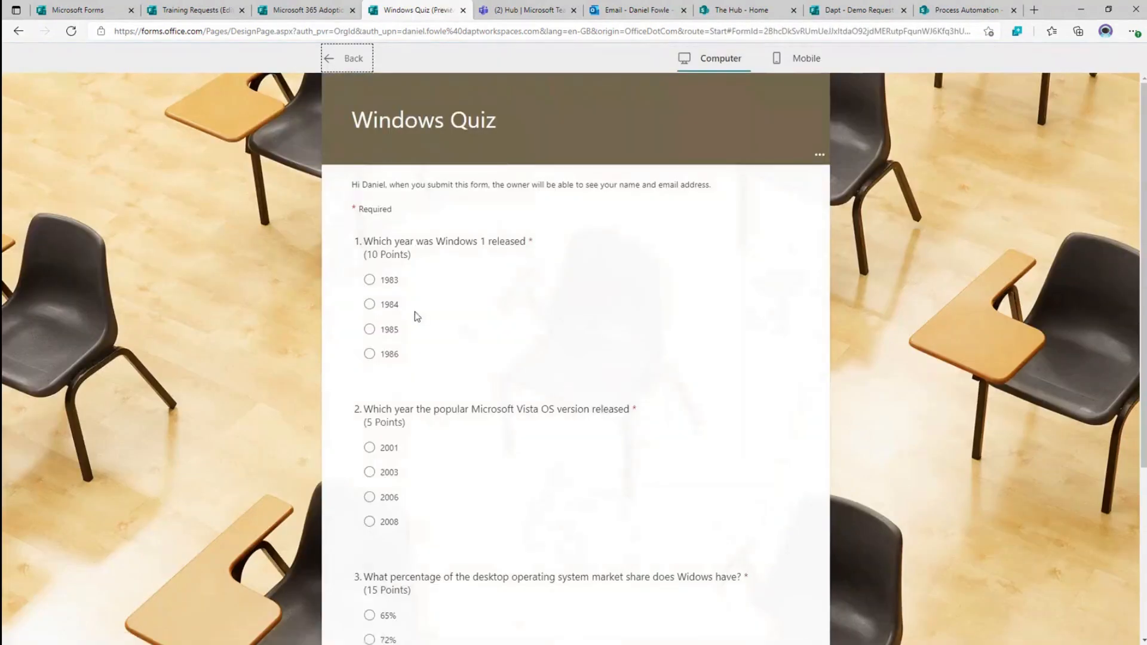
left_click(369, 280)
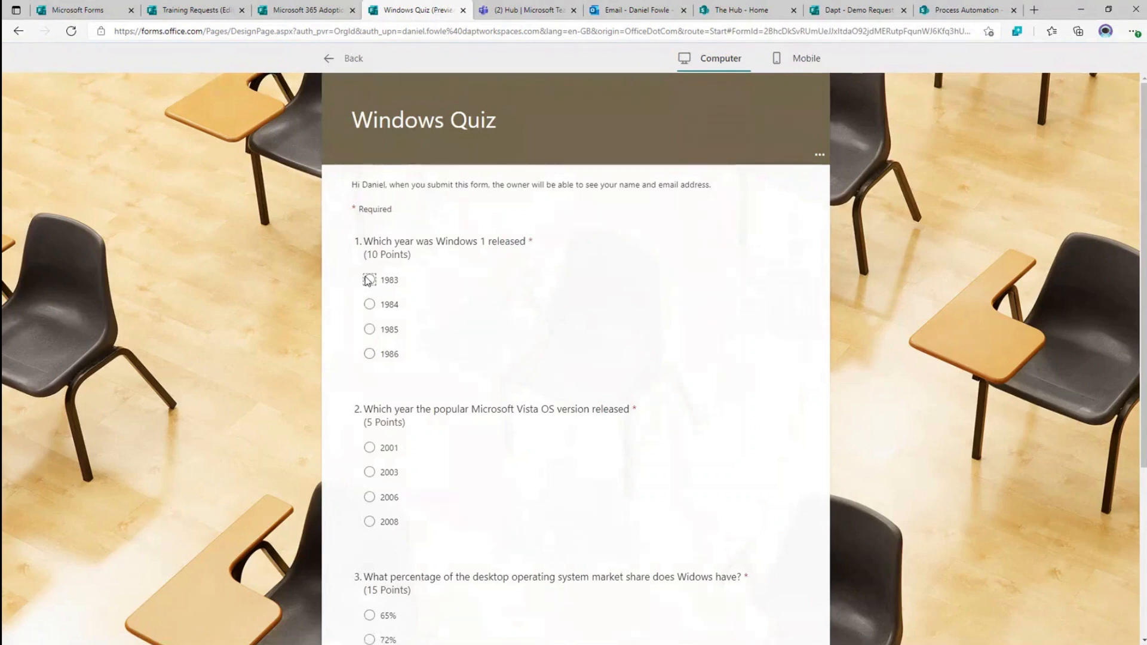
left_click(378, 473)
scroll(544, 457, "down", 4)
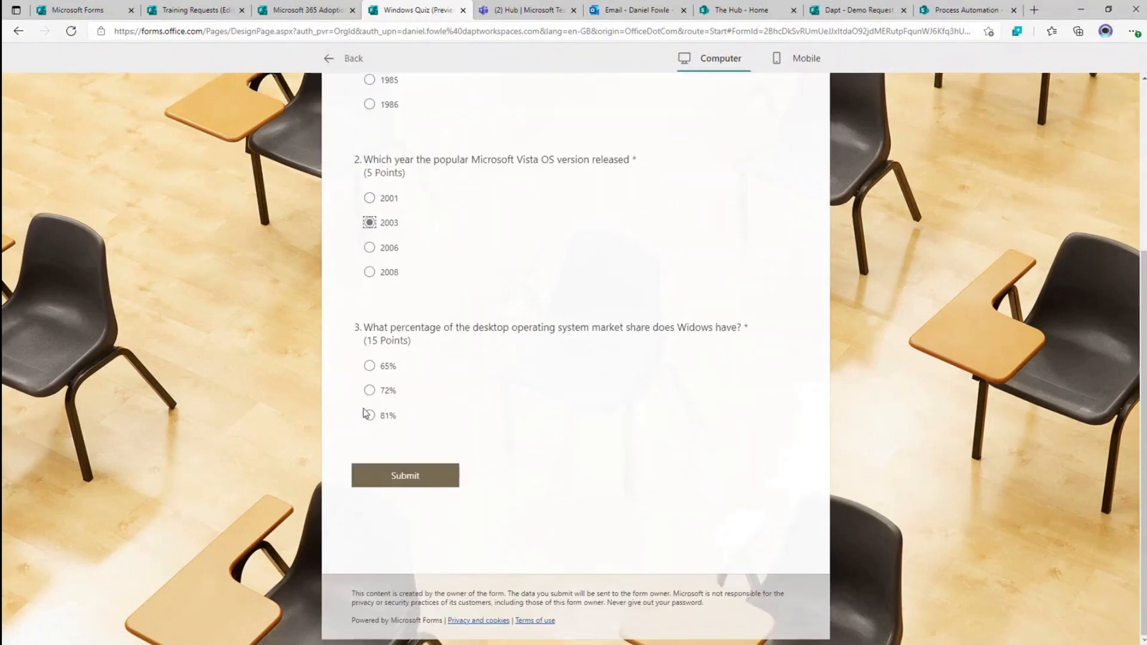
left_click(370, 390)
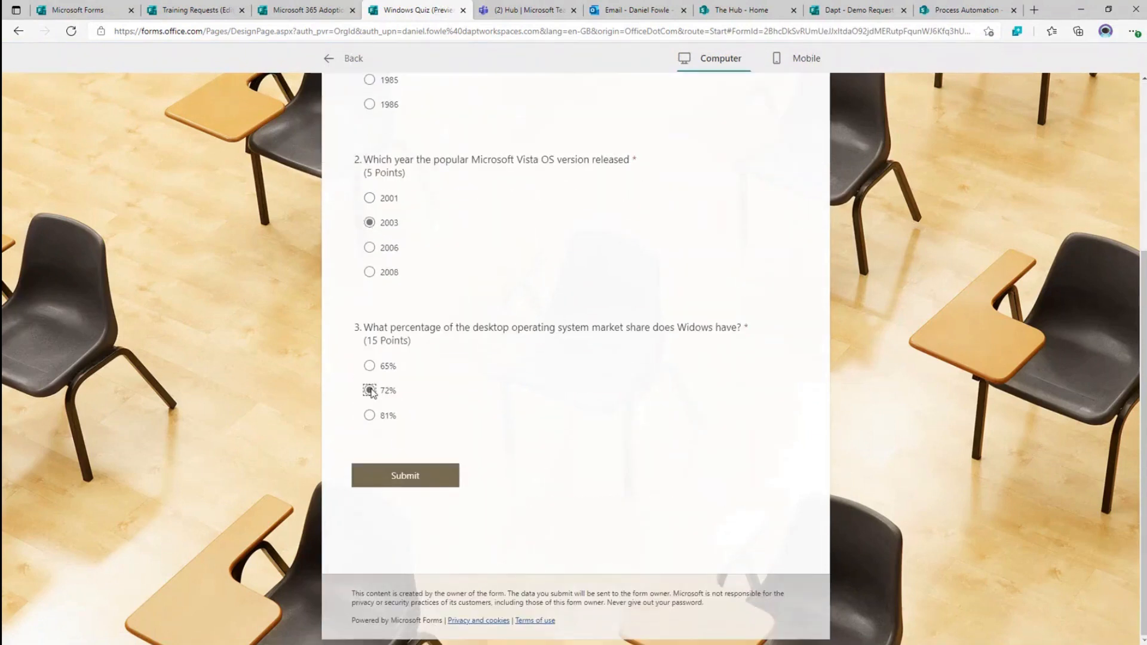
left_click(421, 473)
left_click(213, 274)
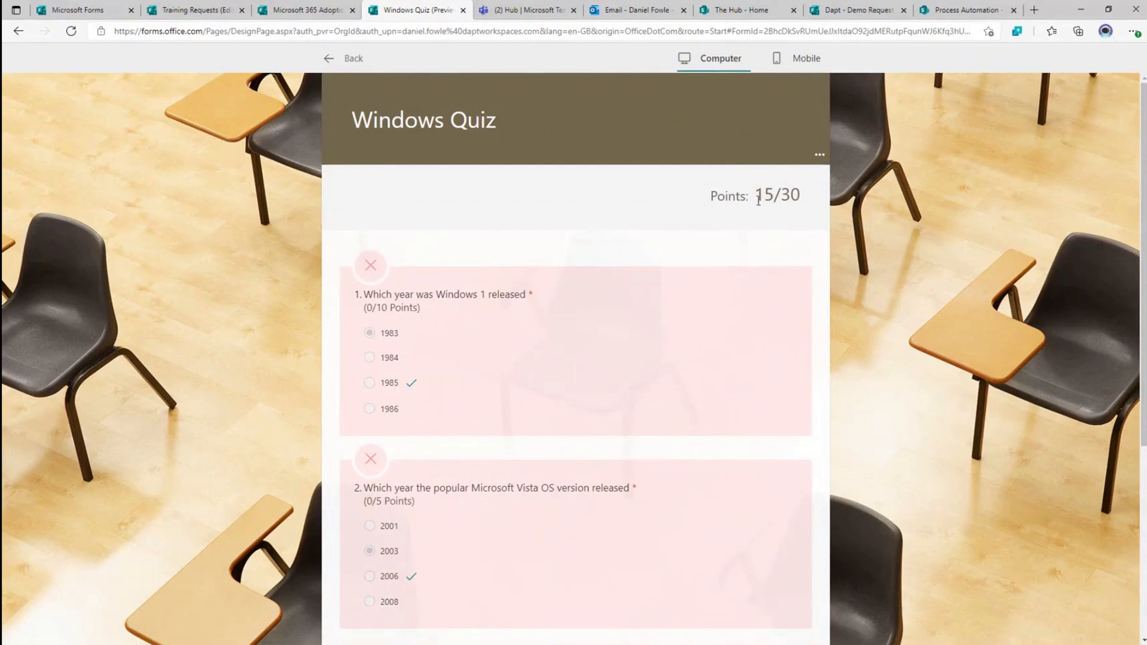
- Check the 15/30 result, then view the responses summary now showing 4 responses
scroll(513, 298, "down", 3)
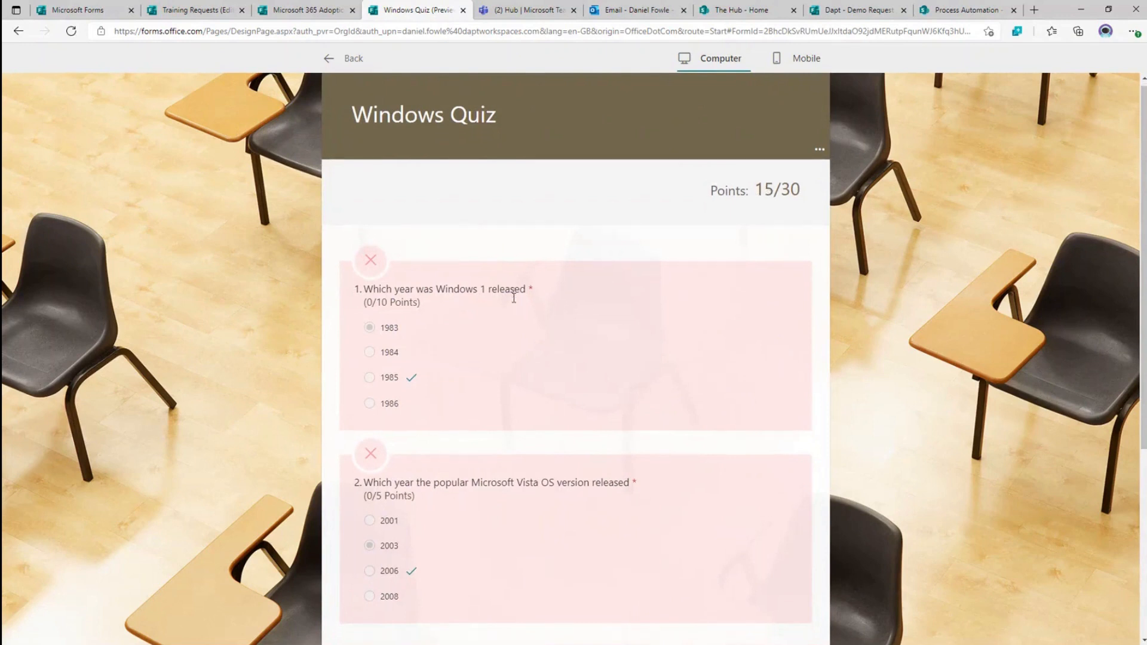
scroll(523, 489, "down", 1)
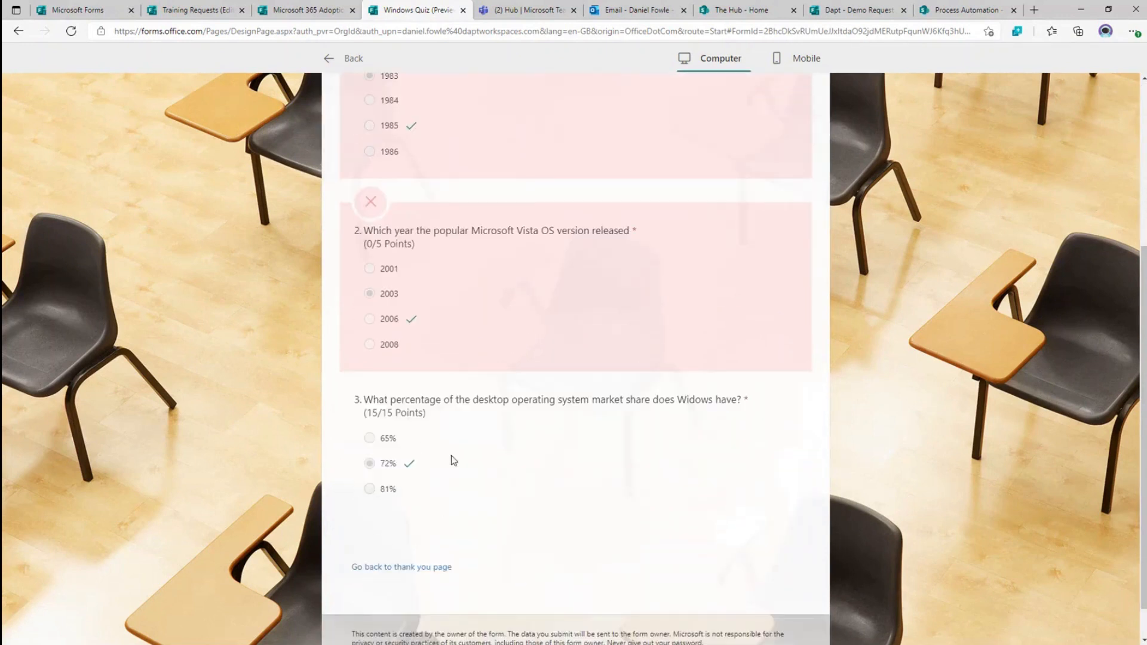
scroll(451, 461, "up", 1)
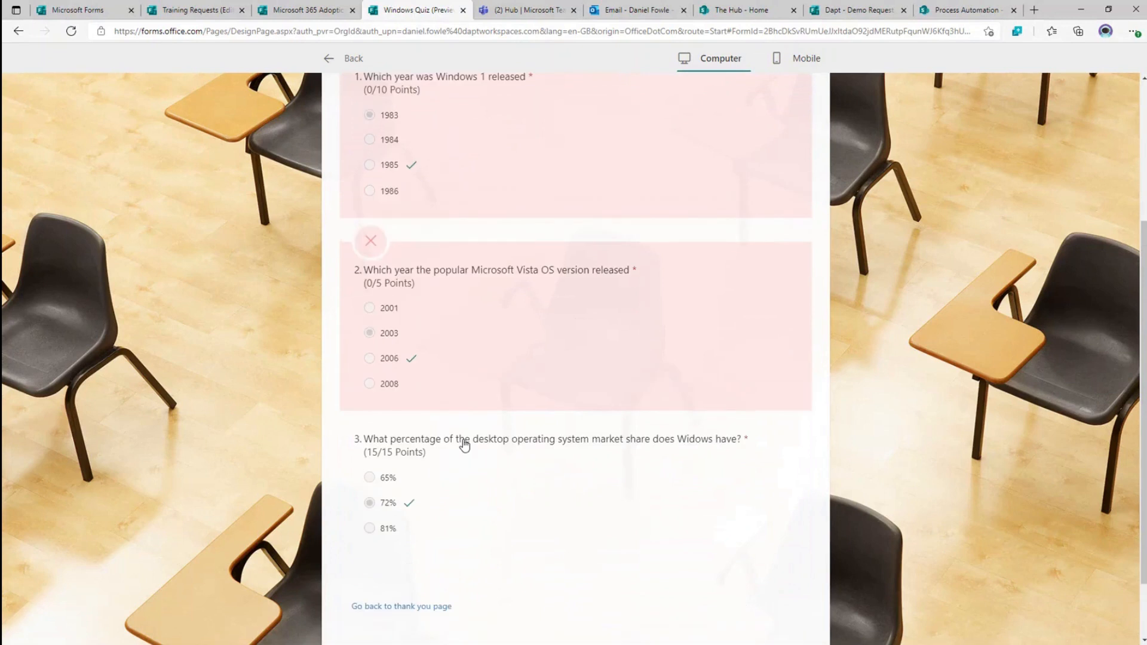
scroll(464, 445, "up", 4)
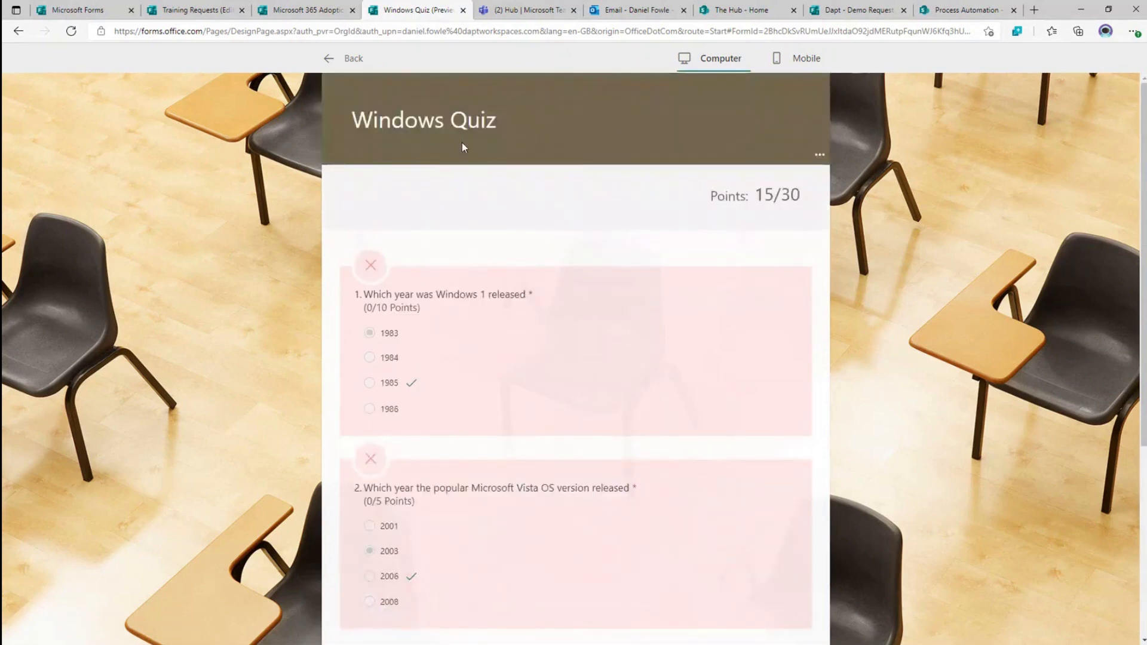
left_click(349, 57)
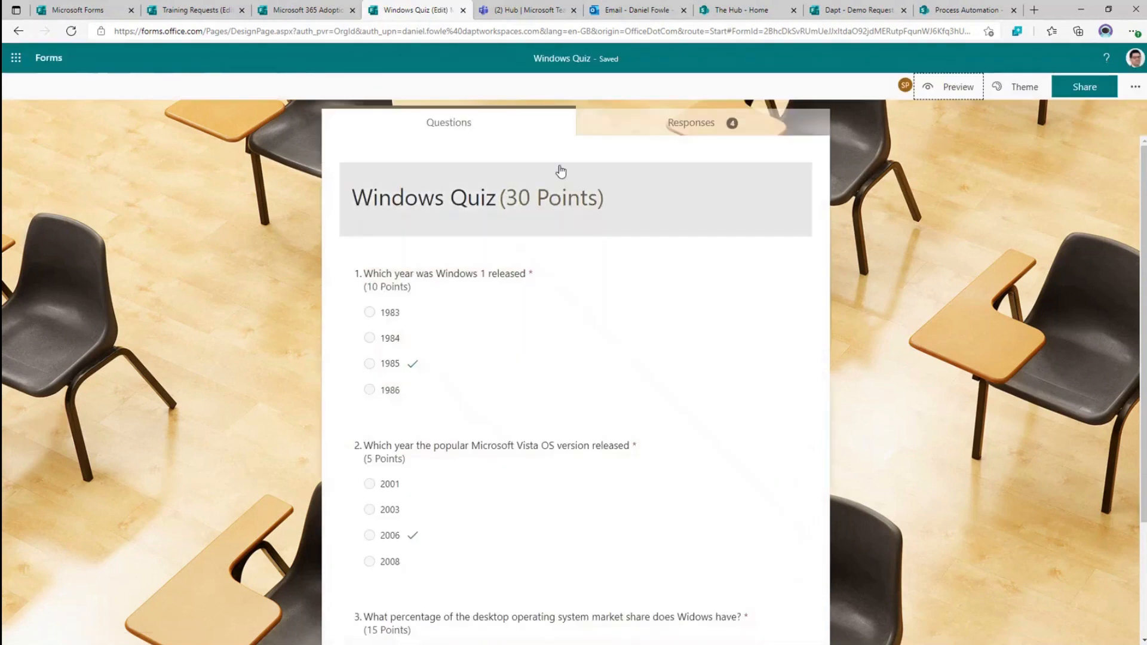
left_click(665, 125)
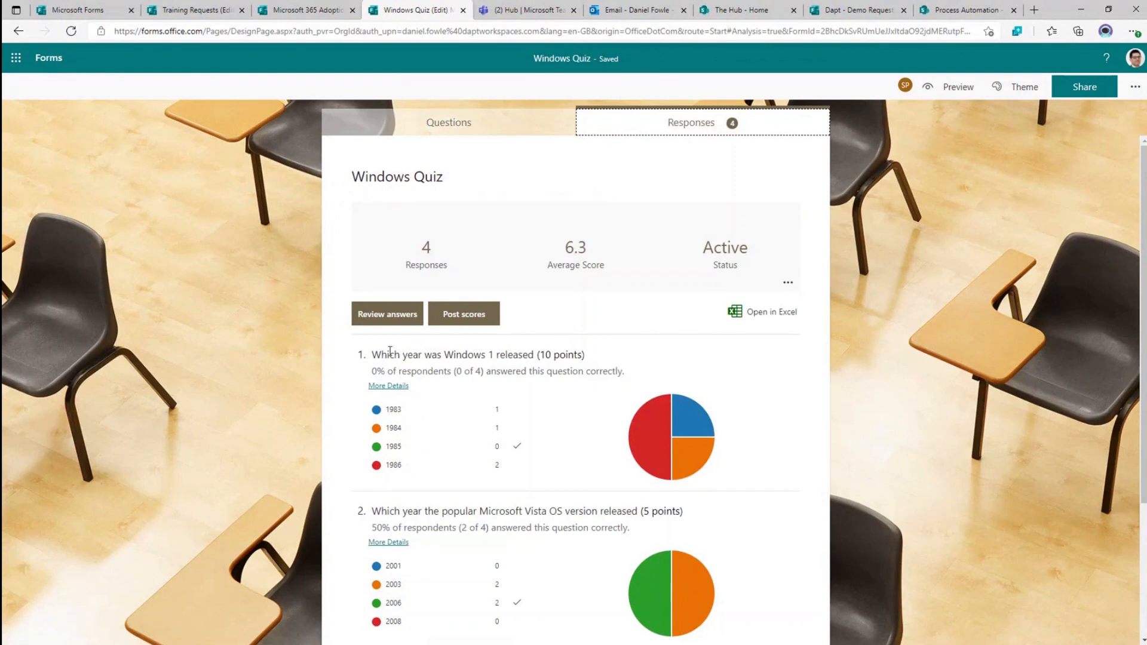
- Open Review answers and switch to the 15/30 respondent's answers
left_click(383, 313)
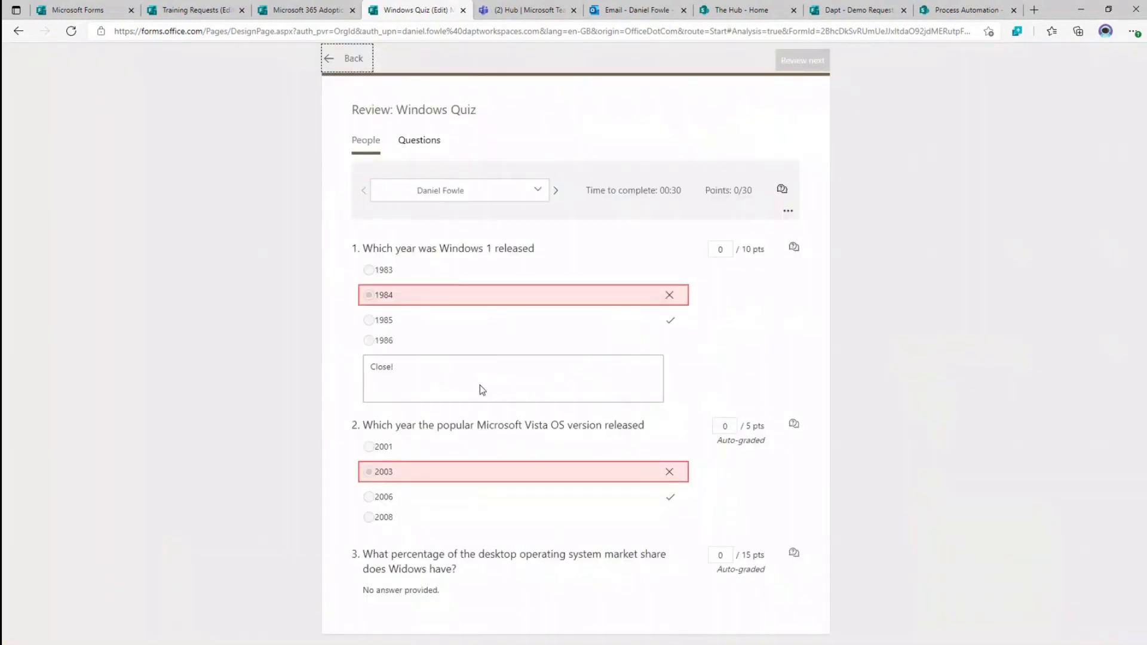
left_click(556, 191)
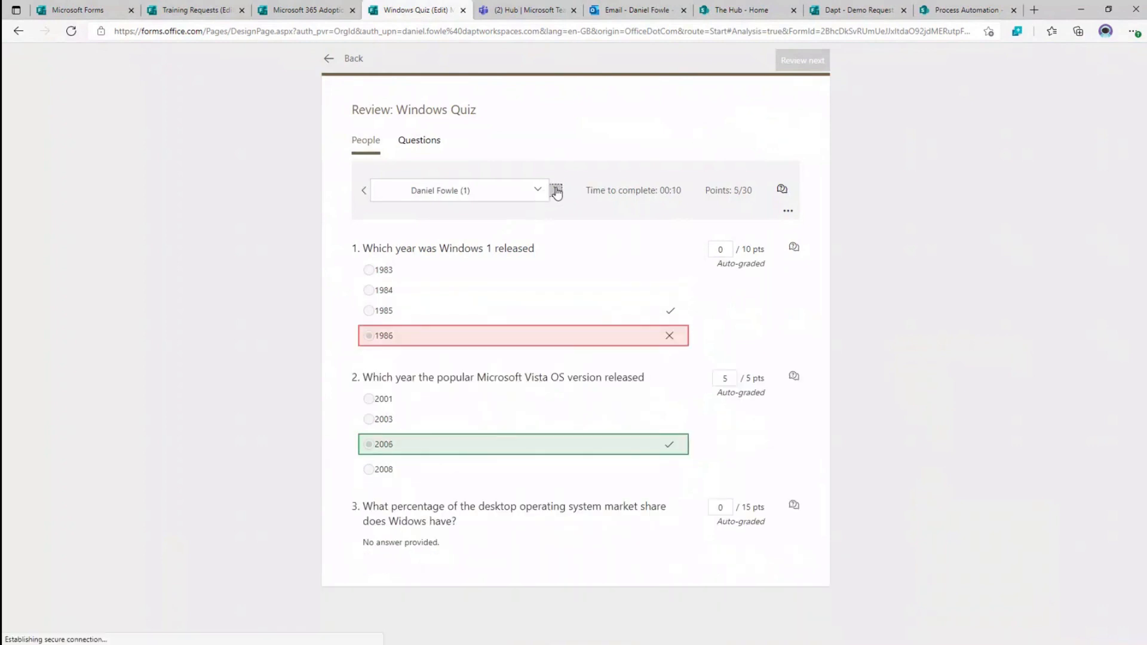
left_click(537, 192)
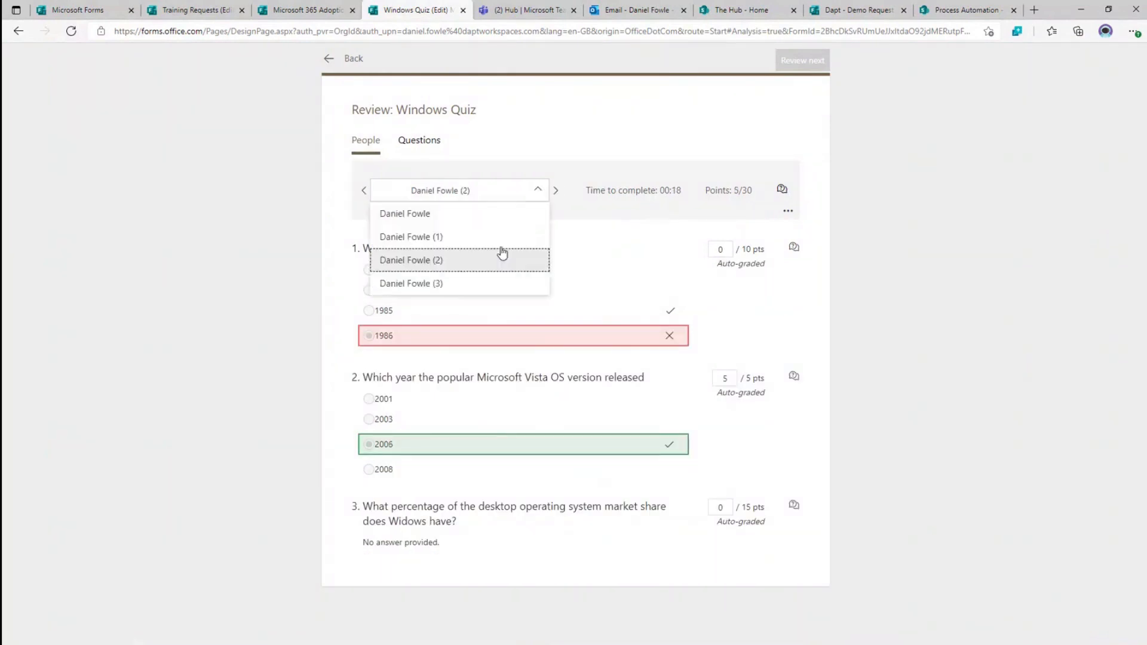
left_click(502, 269)
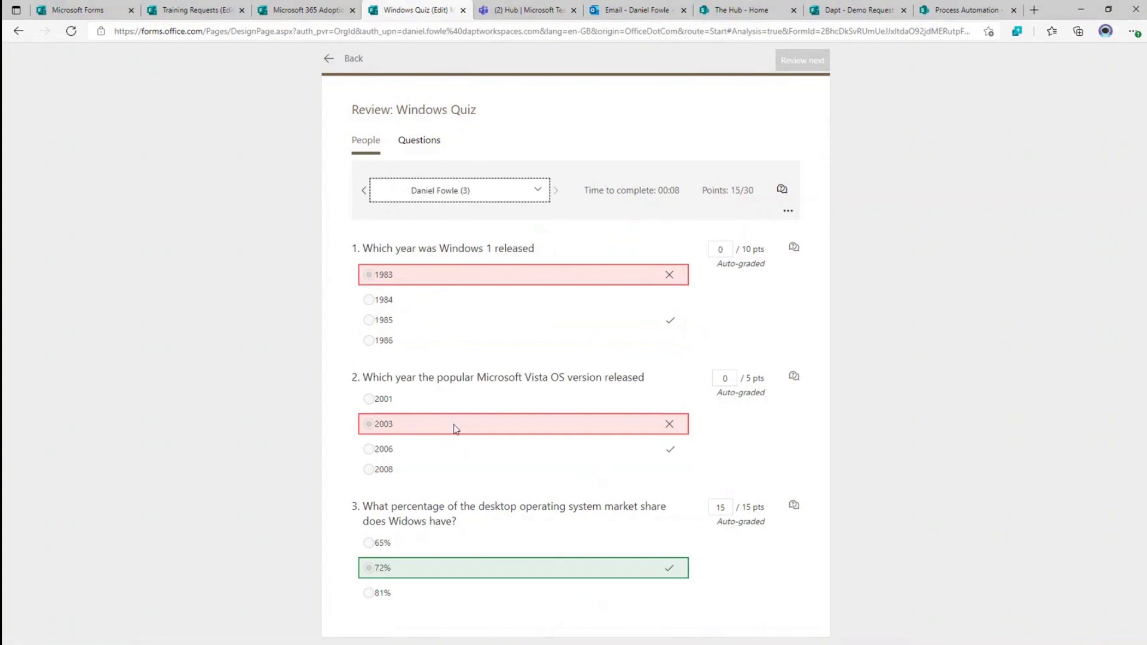
- Add feedback 'Close', 'Must do better' and 'at last' to questions 1, 2 and 3
left_click(793, 247)
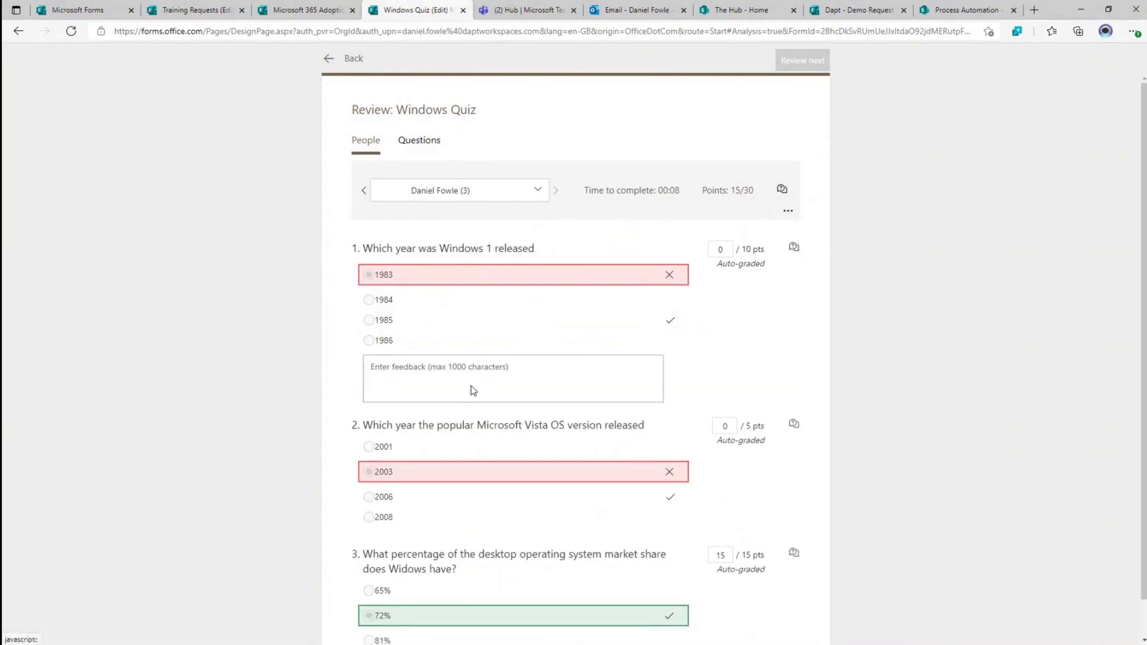
type("c")
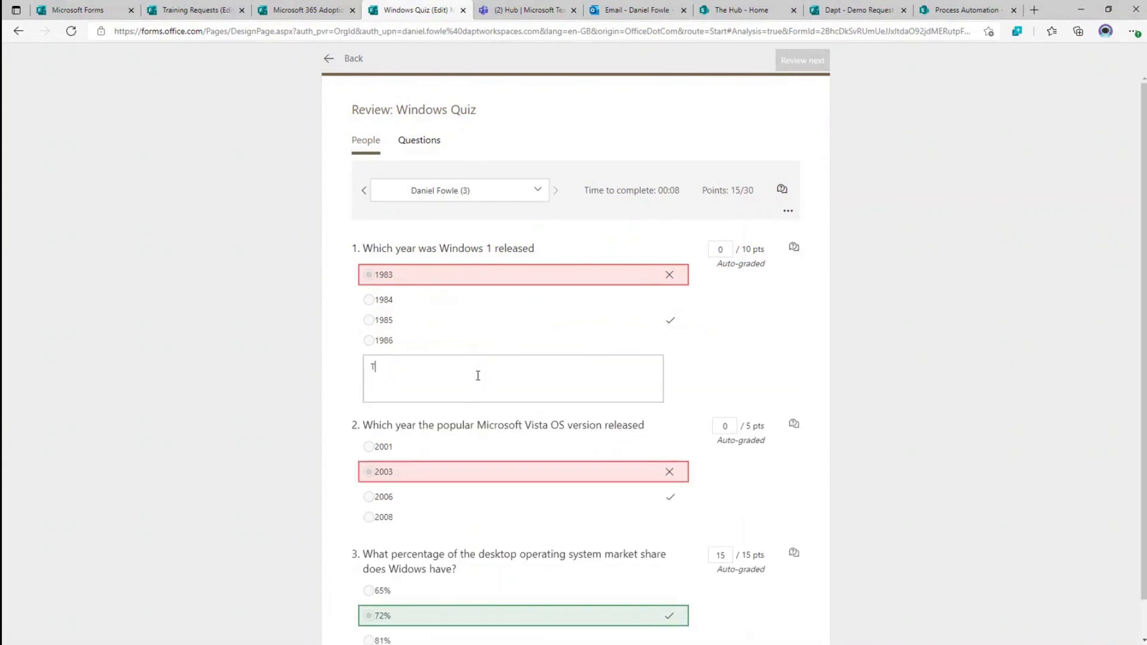
key("BackSpace")
type("Close")
left_click(794, 426)
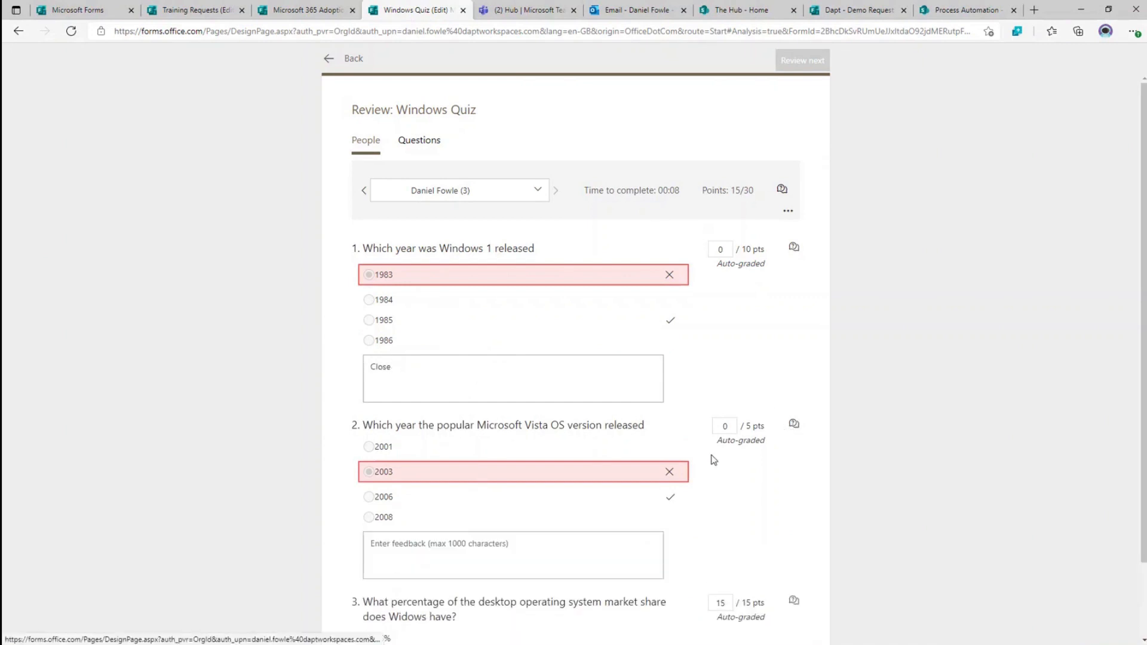
type("Must ")
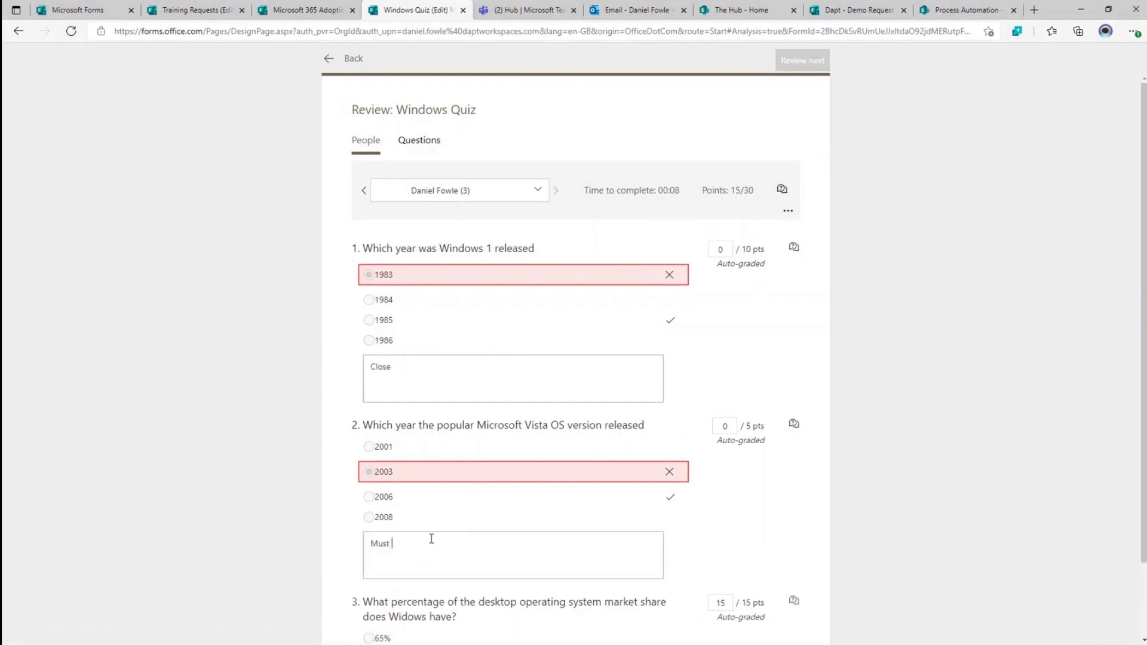
type("do better")
scroll(470, 525, "down", 2)
left_click(794, 513)
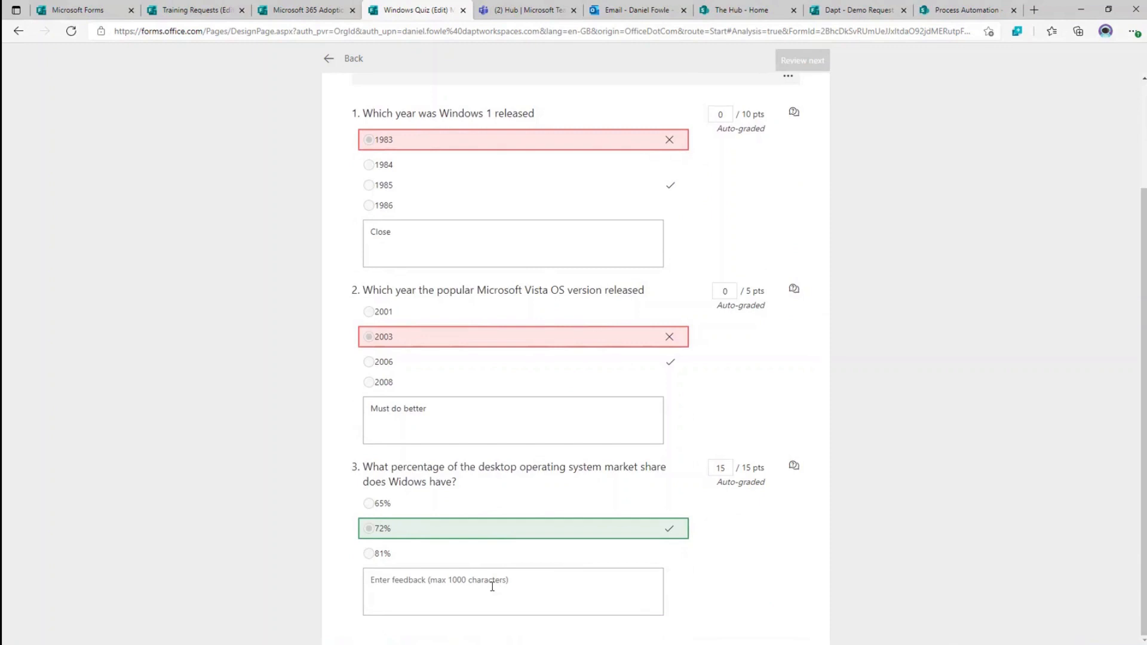
left_click(493, 586)
type("at last")
scroll(633, 490, "up", 2)
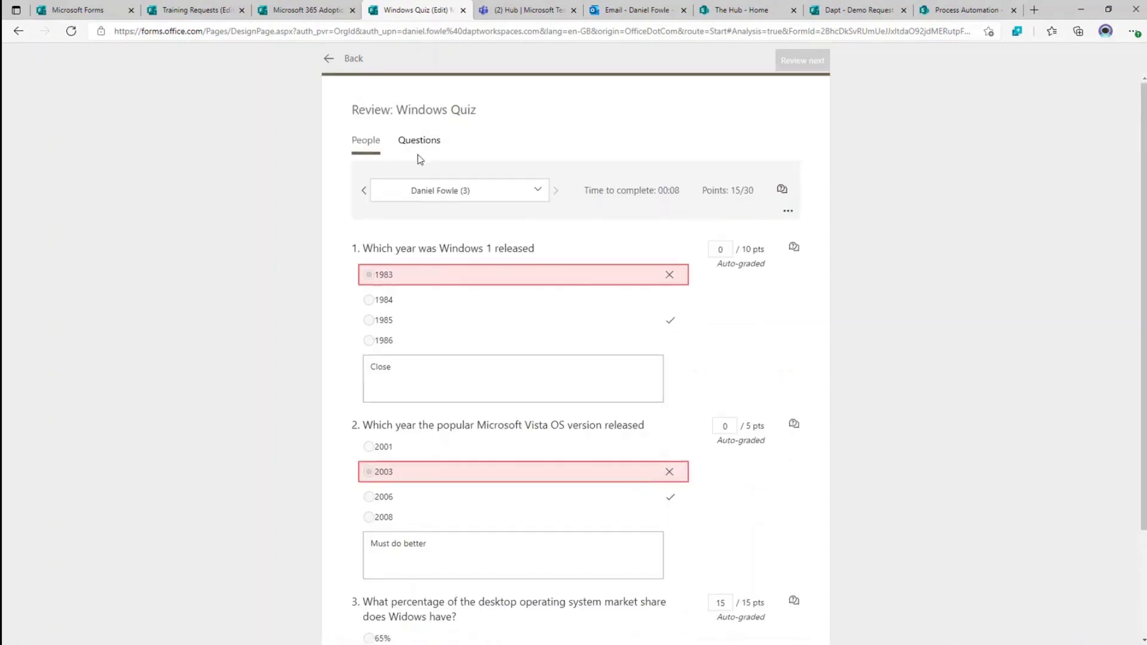
scroll(750, 404, "down", 2)
scroll(433, 116, "up", 2)
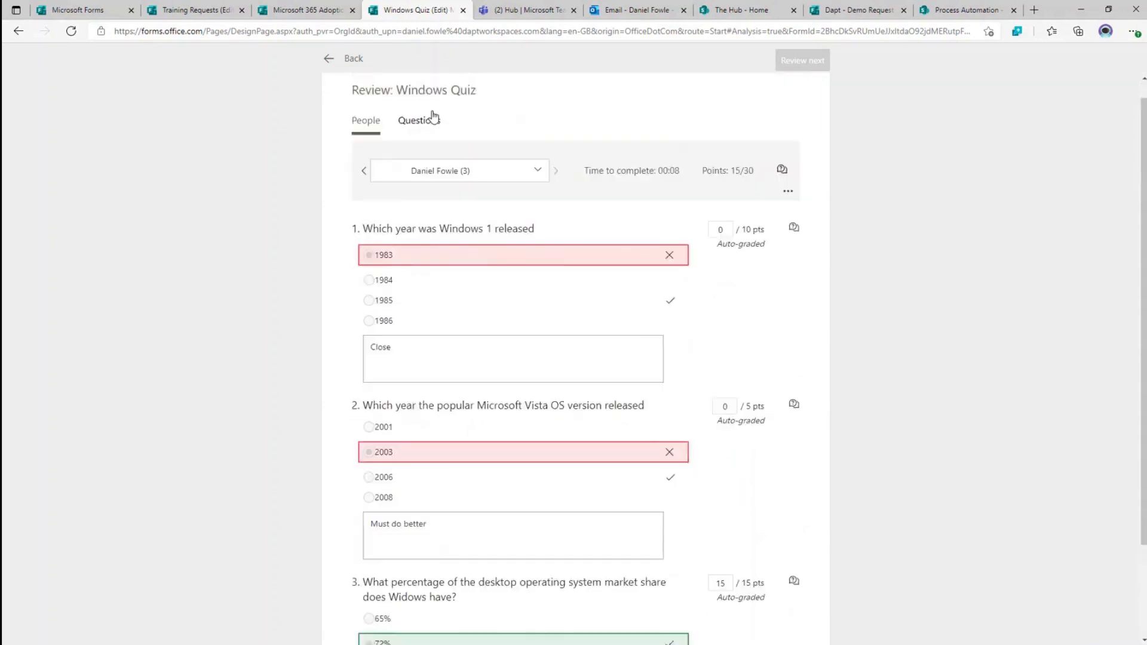
left_click(353, 57)
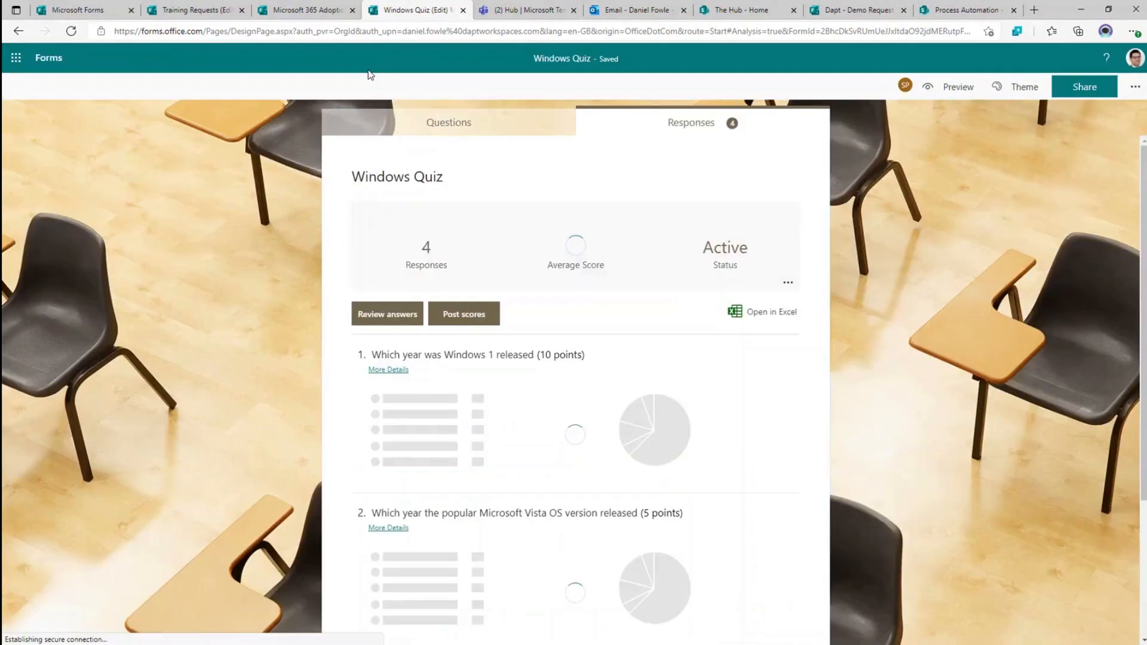
- From the Windows Quiz grades list, preview the 15-point response and its feedback comments
left_click(464, 314)
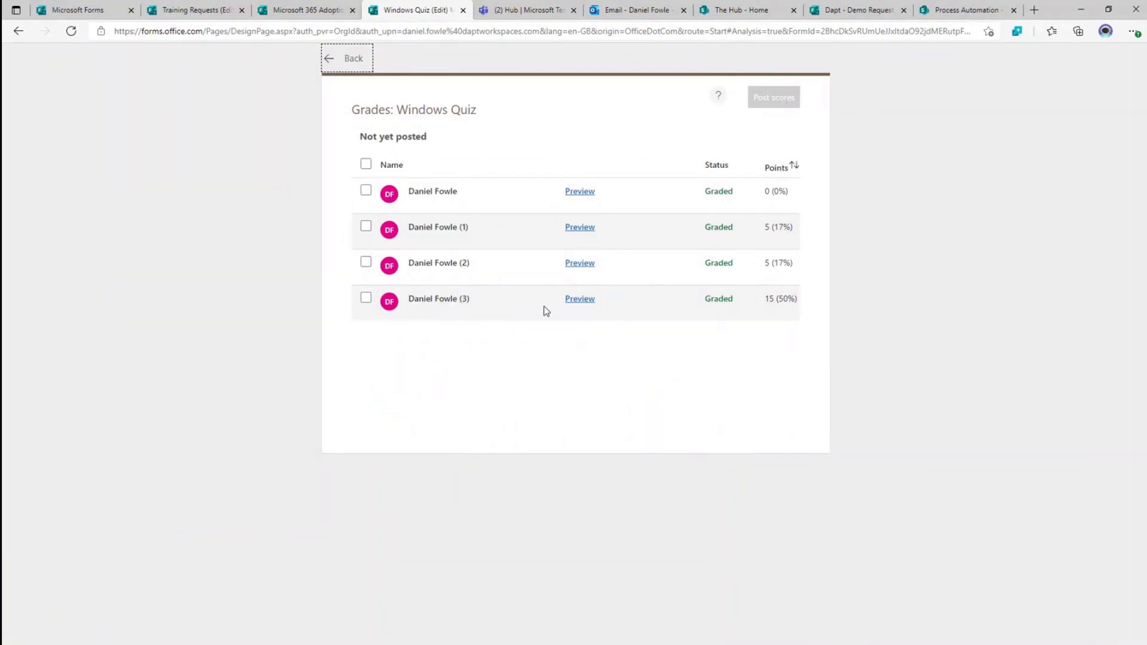
left_click(574, 305)
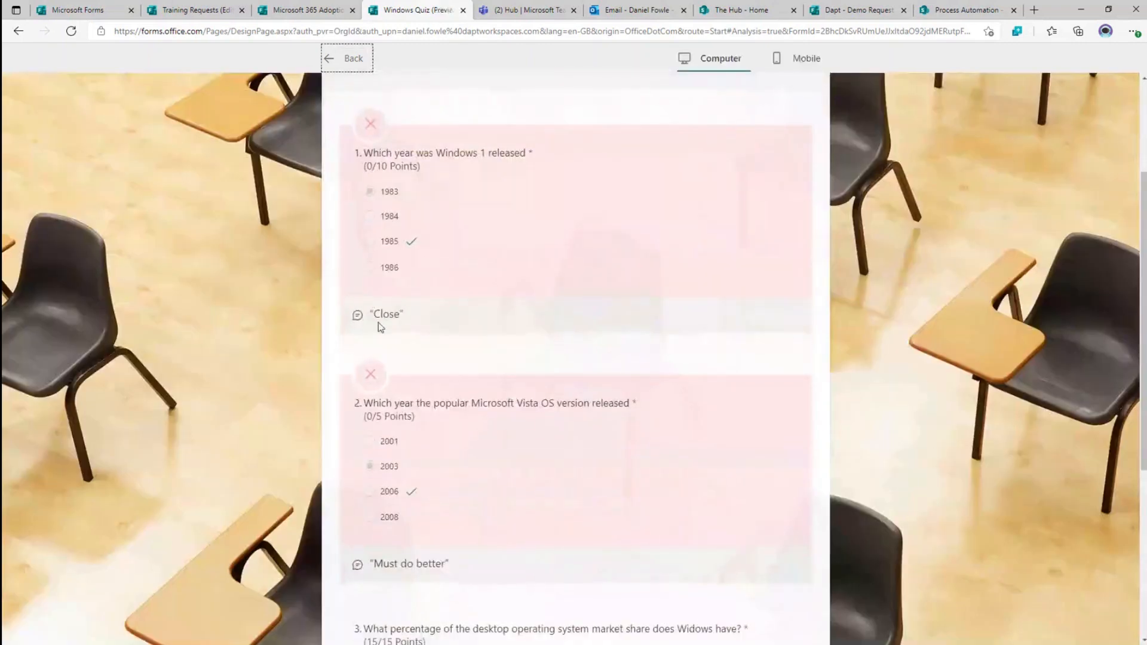
scroll(445, 320, "down", 3)
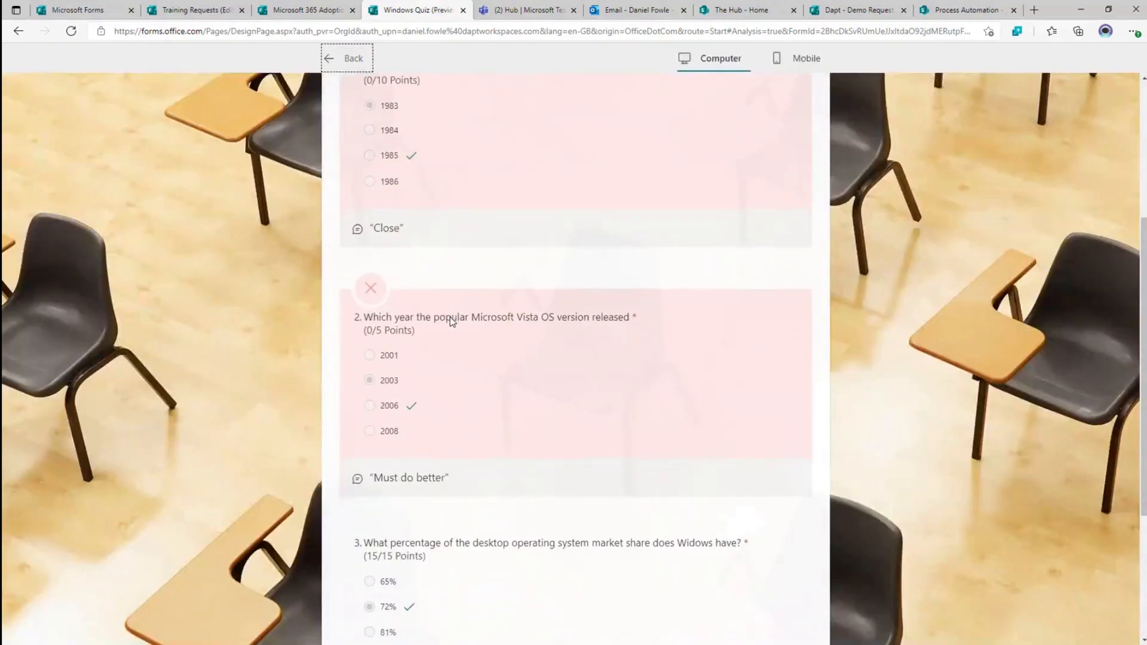
scroll(449, 330, "down", 3)
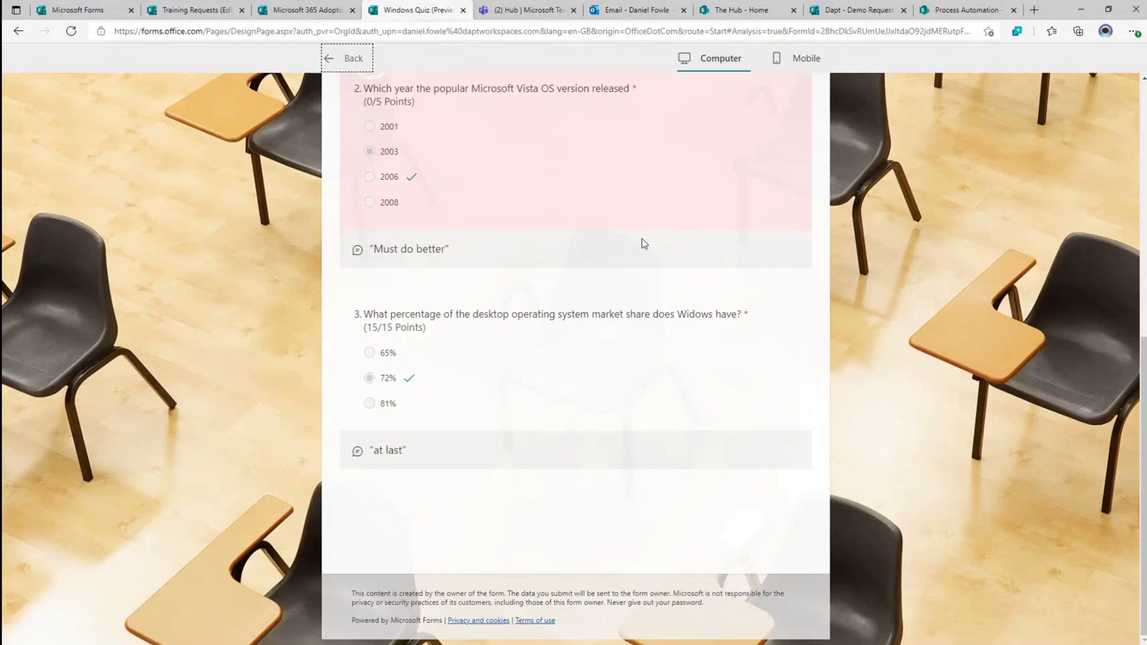
scroll(578, 205, "up", 8)
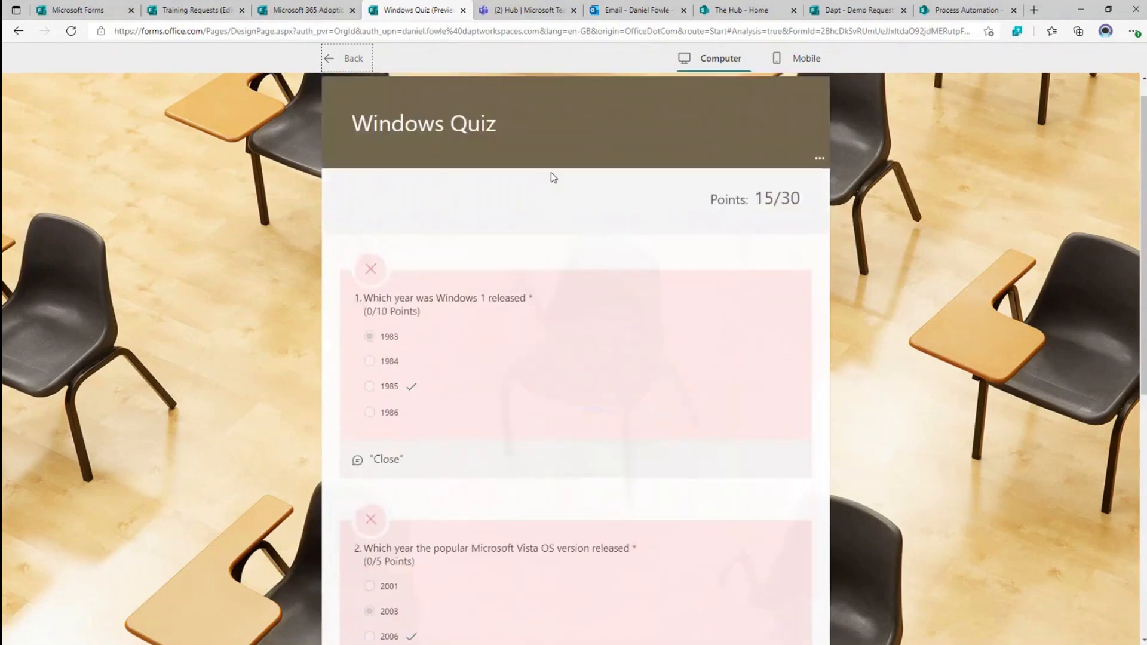
left_click(355, 66)
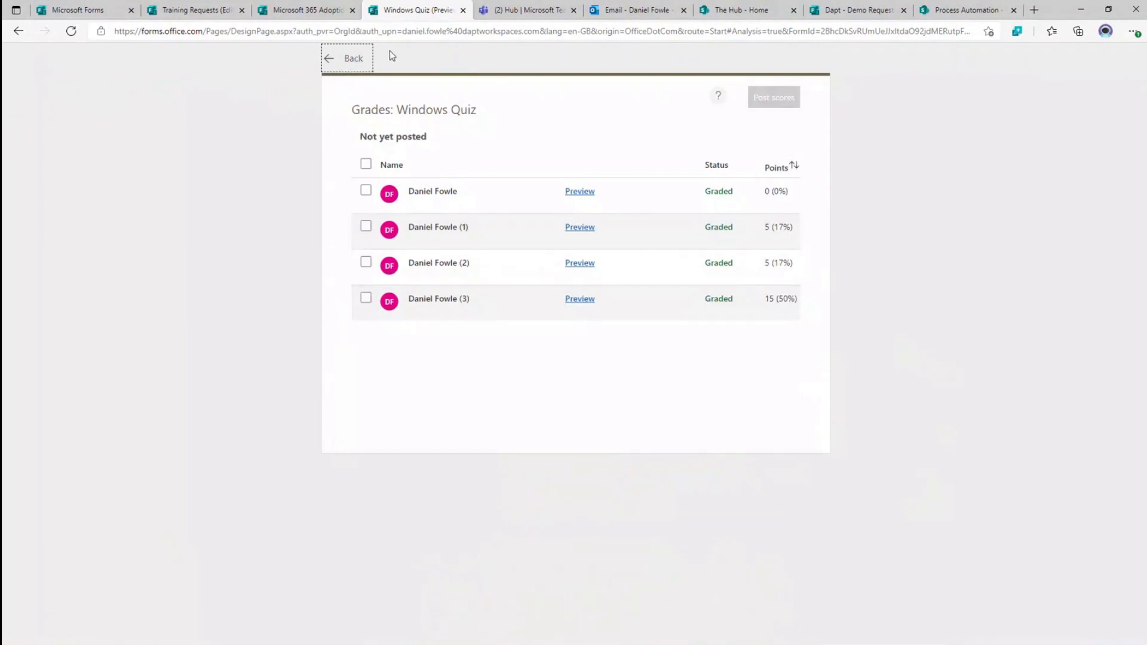
left_click(614, 12)
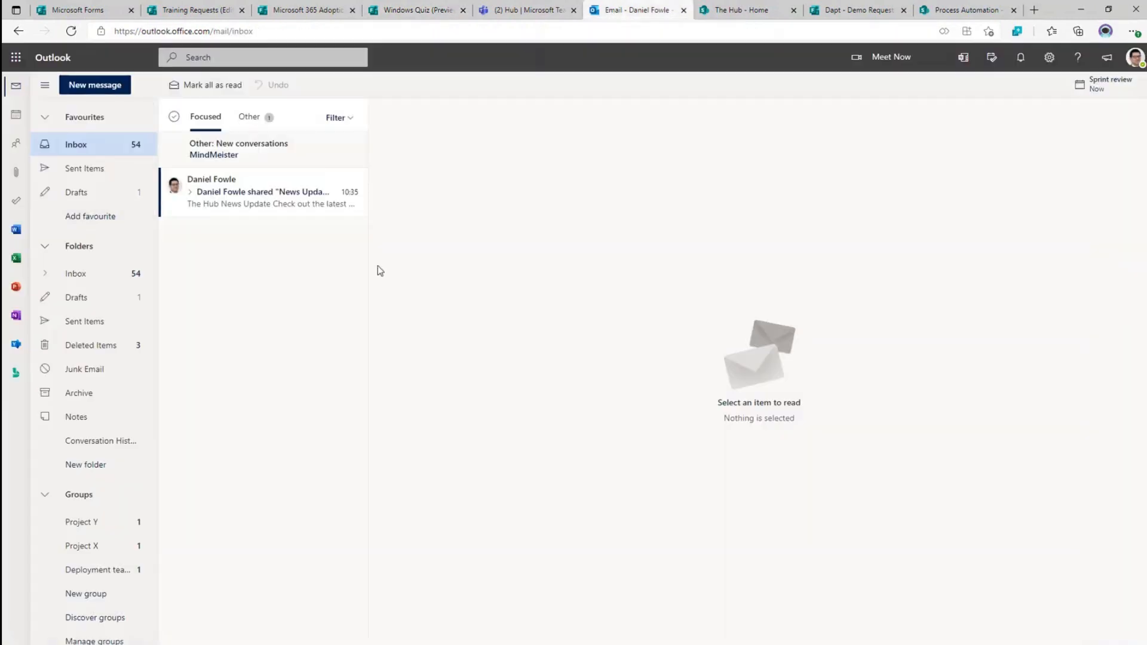
- Compose a new email and insert a Marmite quick poll with answers Yes and No
left_click(100, 91)
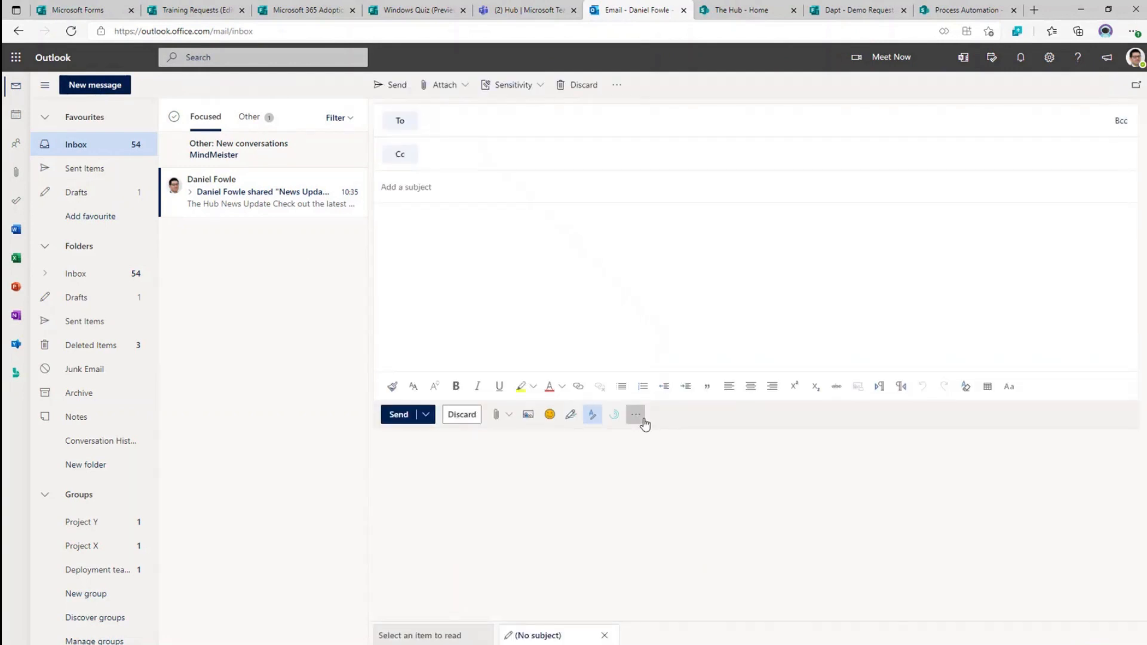
left_click(636, 417)
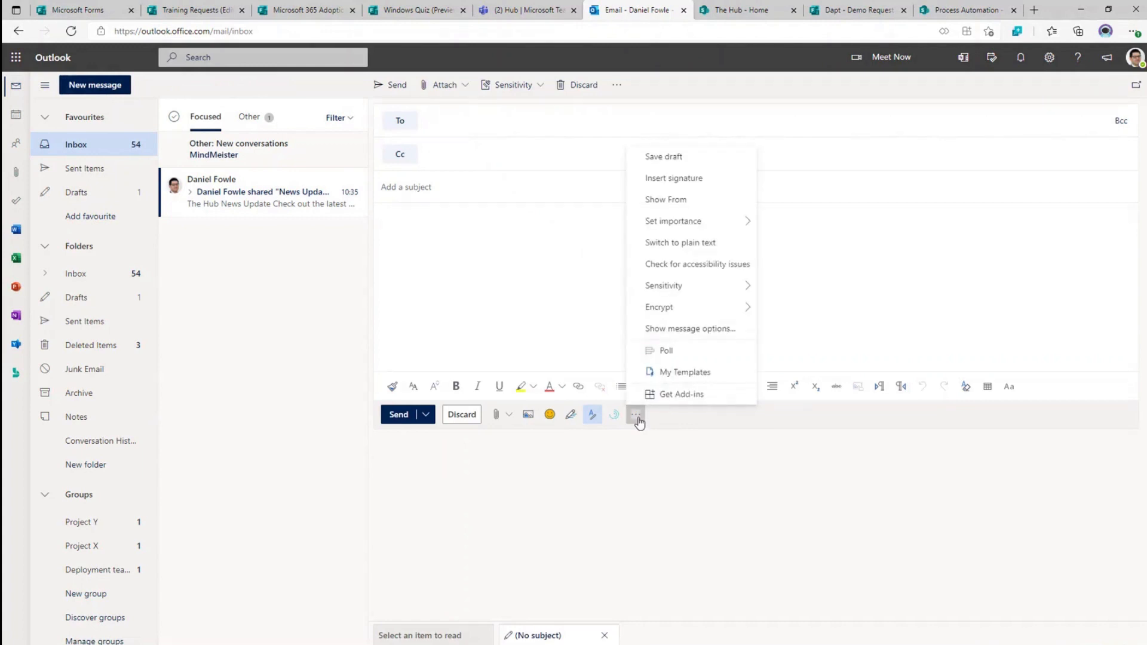
left_click(667, 351)
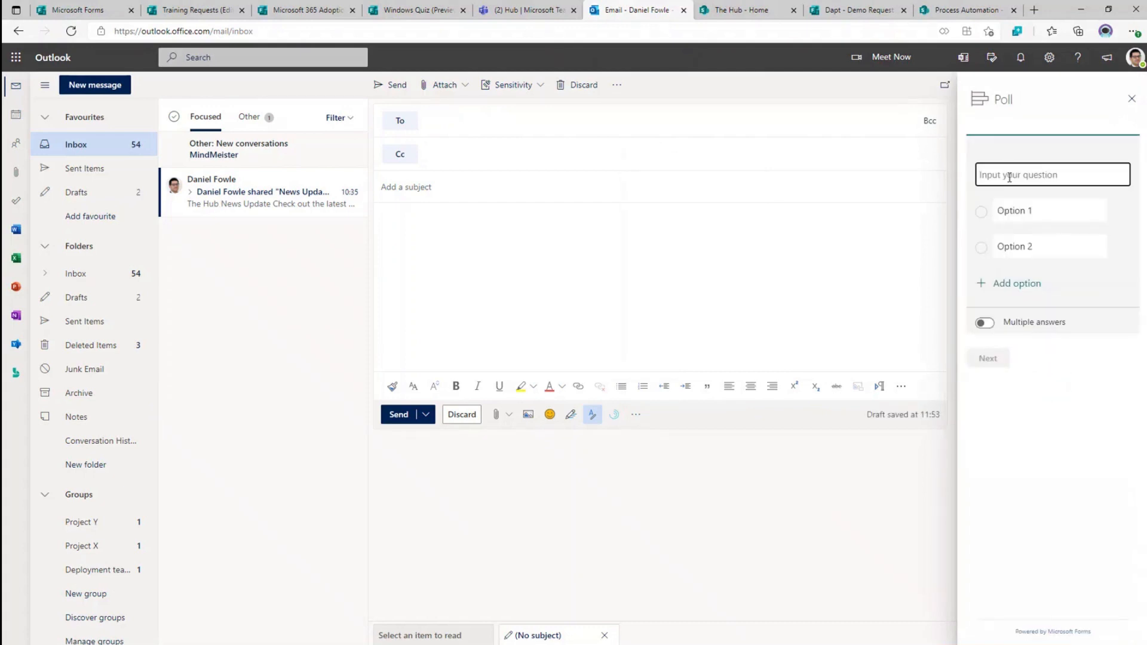
type("Marmite")
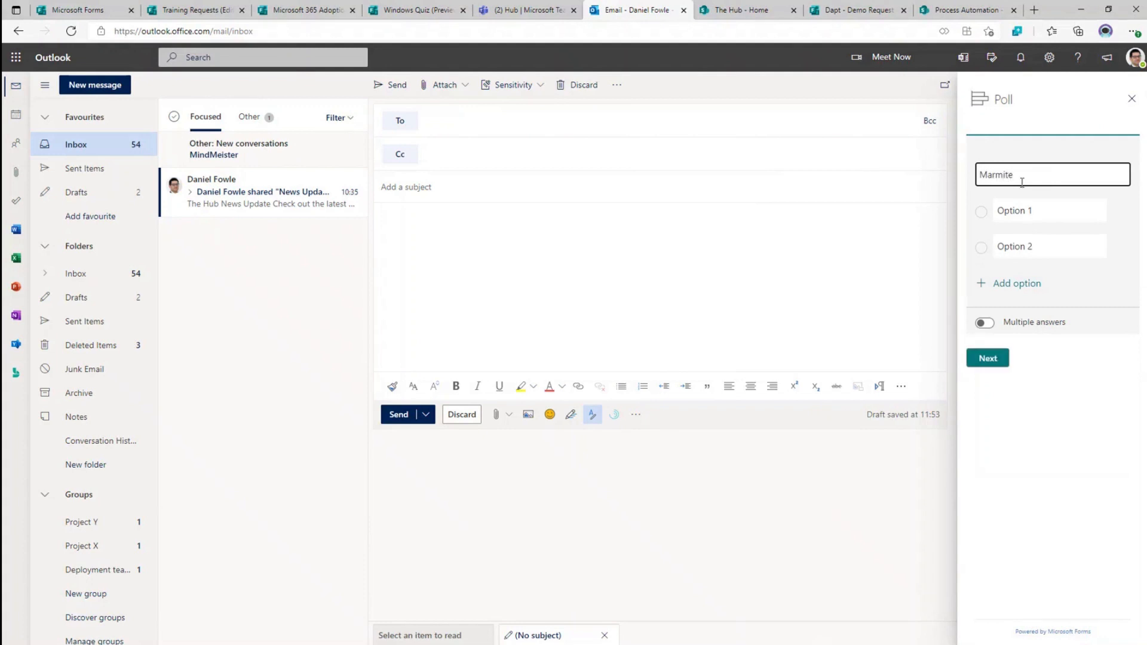
key("Tab")
type("Yes")
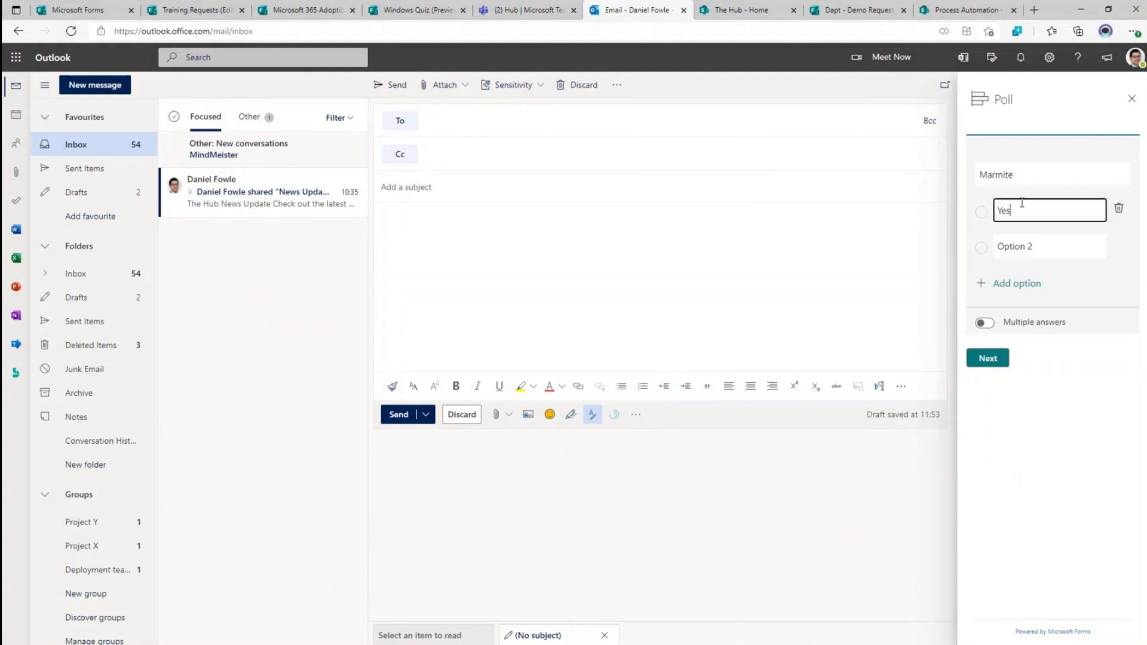
key("Tab")
type("No")
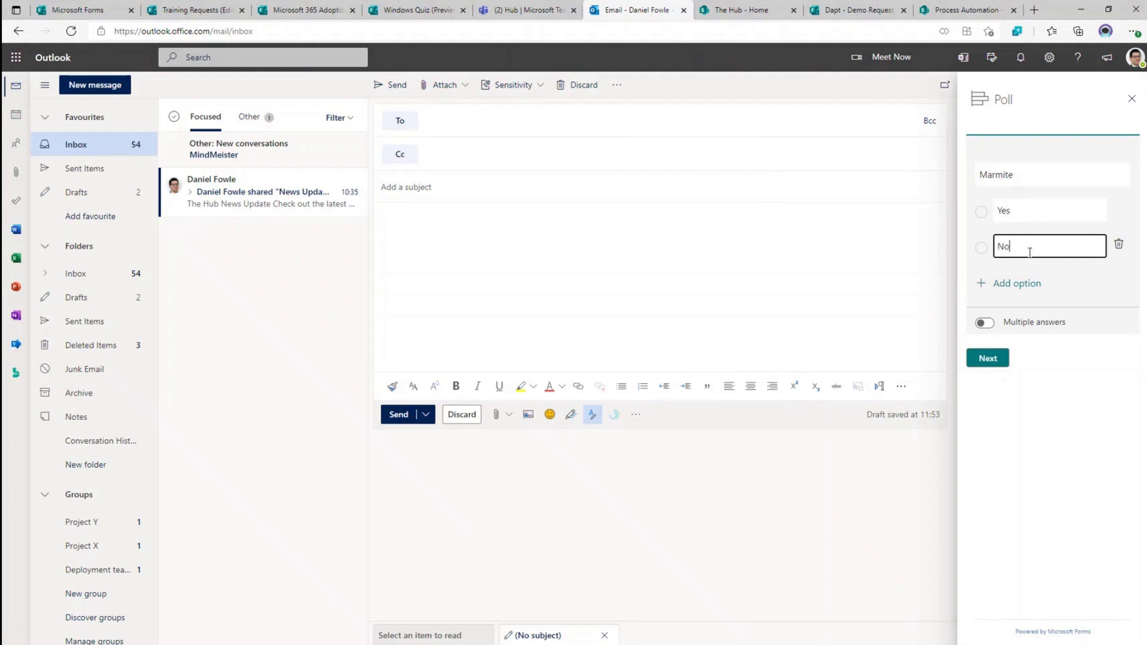
left_click(998, 360)
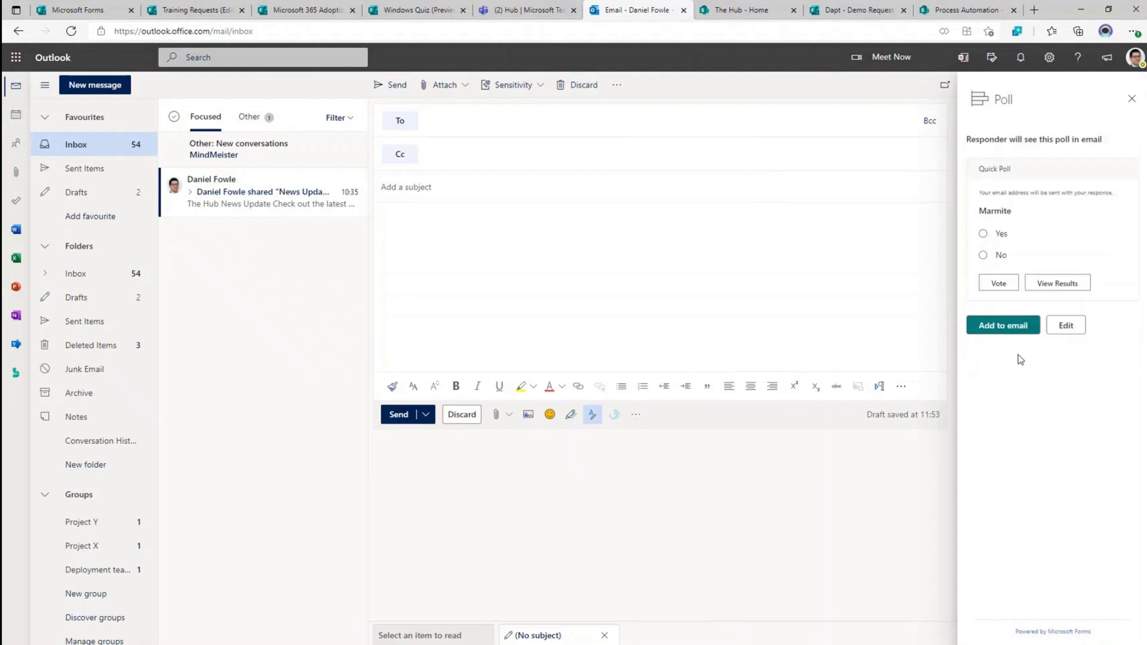
left_click(1013, 333)
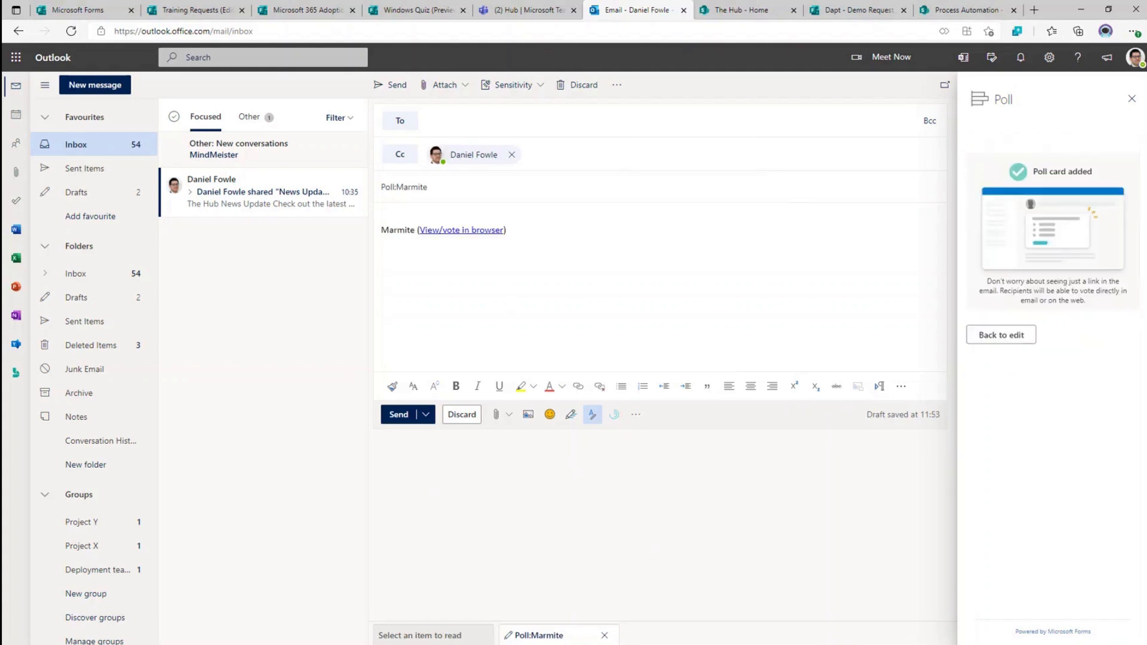
left_click(1131, 98)
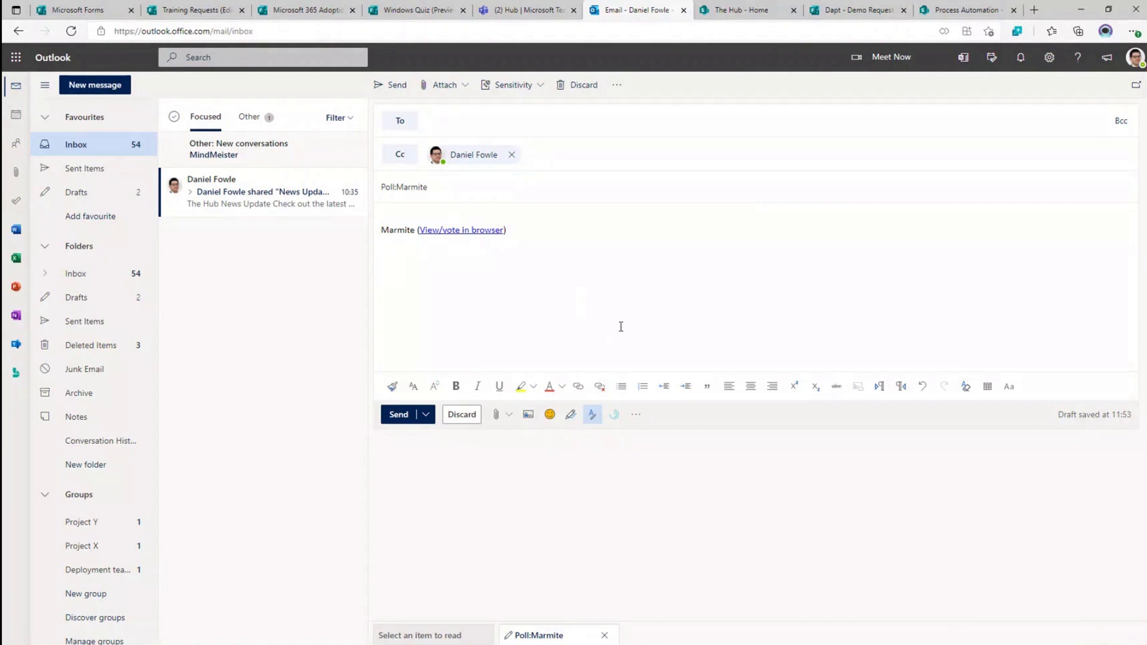
- In the Dapt Consultants General channel, add a new tab and choose Forms
left_click(536, 12)
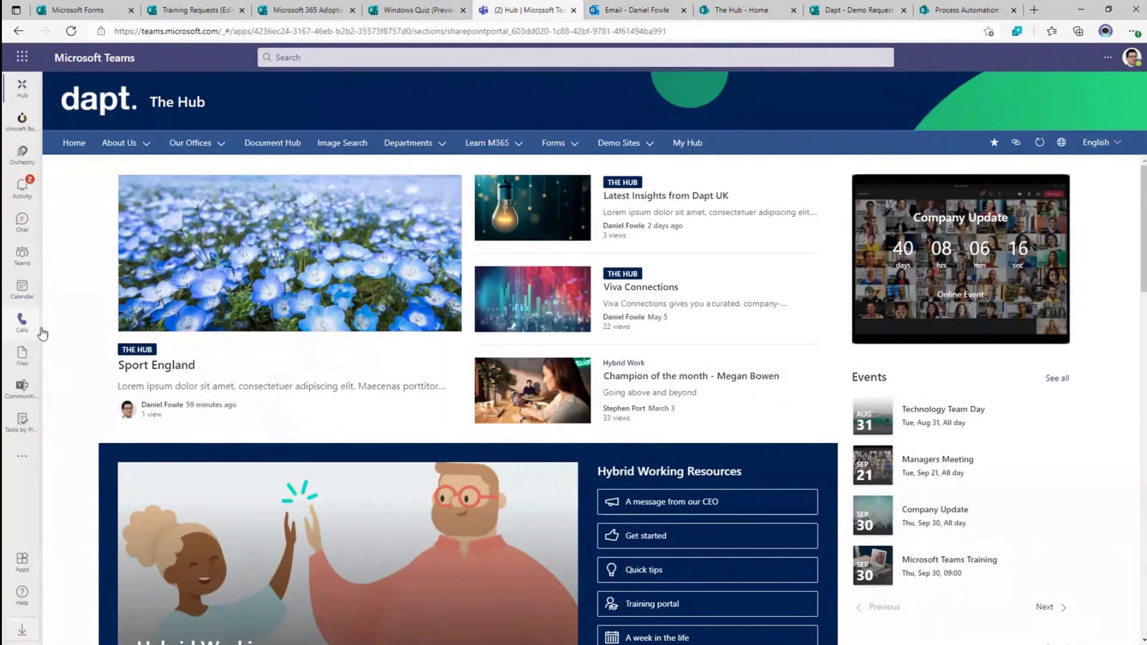
left_click(20, 266)
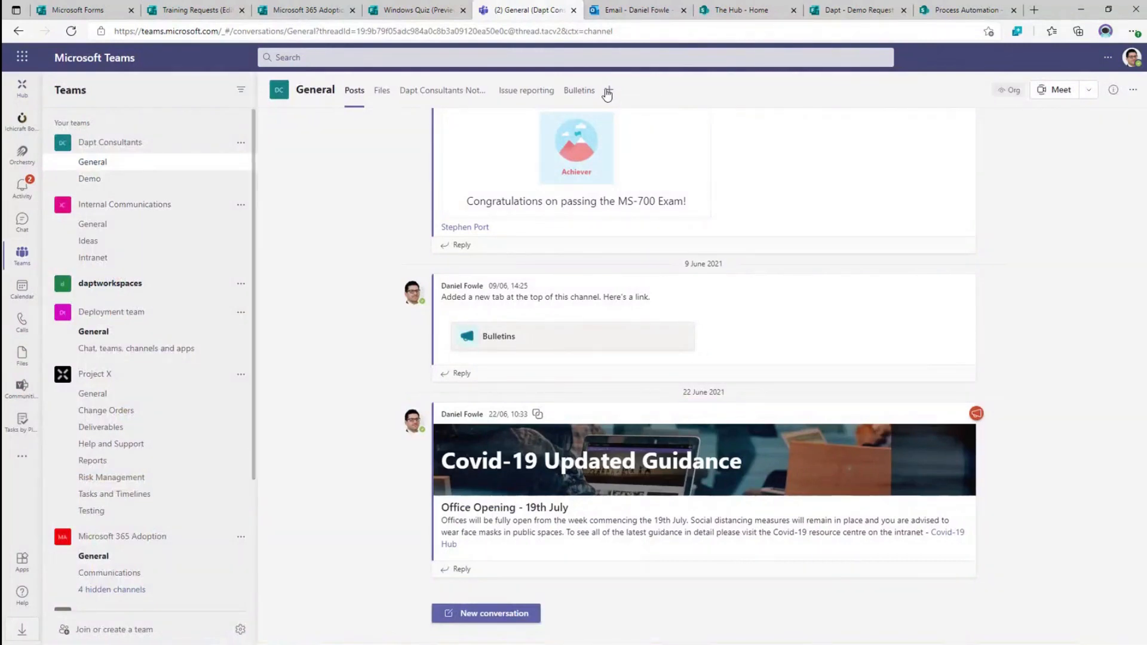
left_click(607, 91)
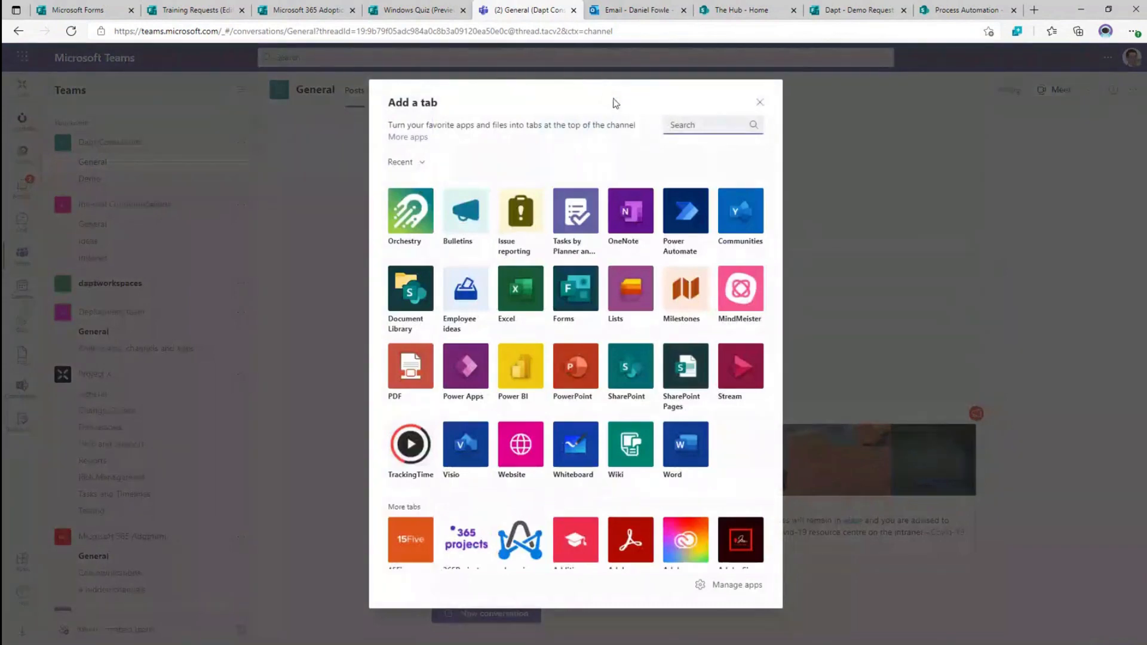
left_click(568, 305)
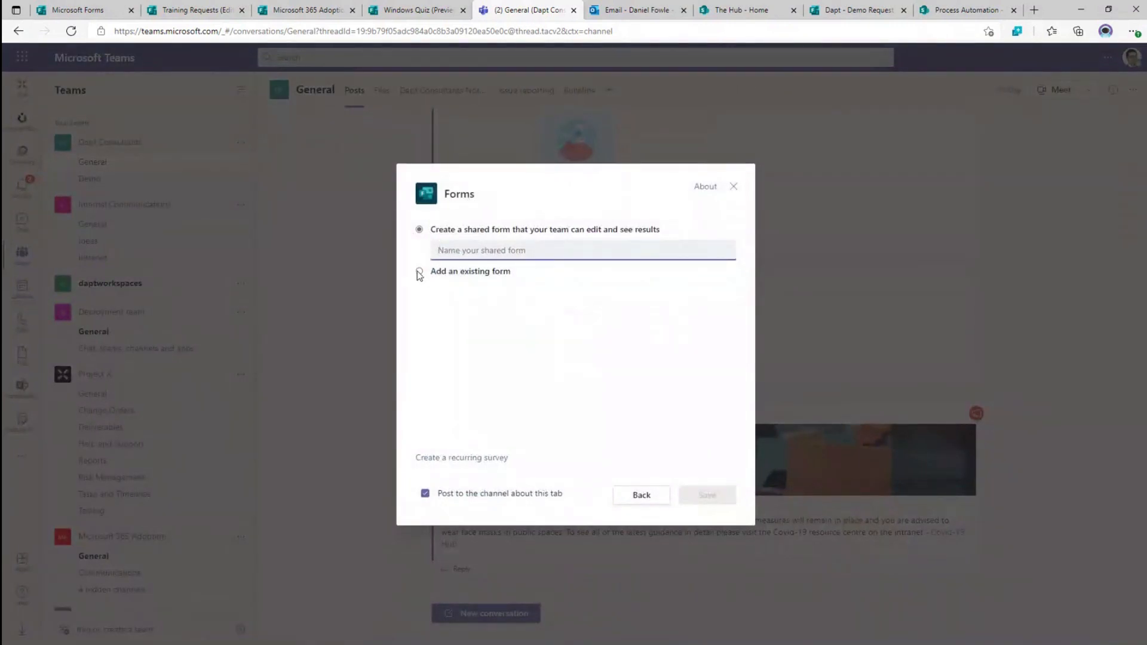
- Create a recurring survey from the Employee well-being measurement template and save it as a channel tab
left_click(420, 273)
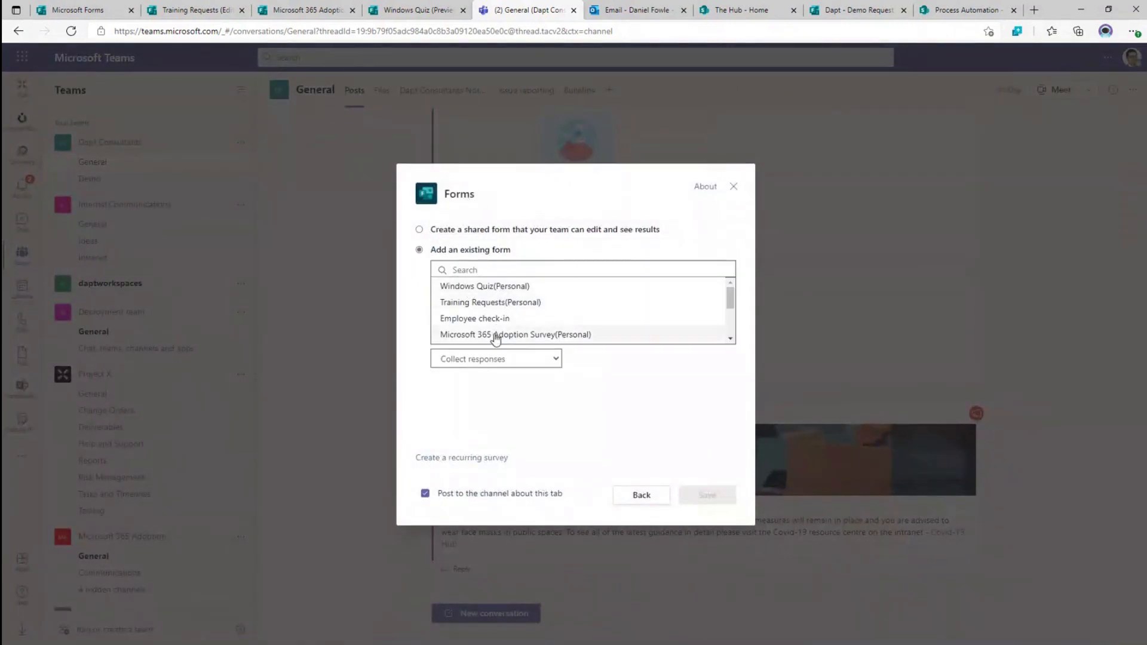
left_click(466, 459)
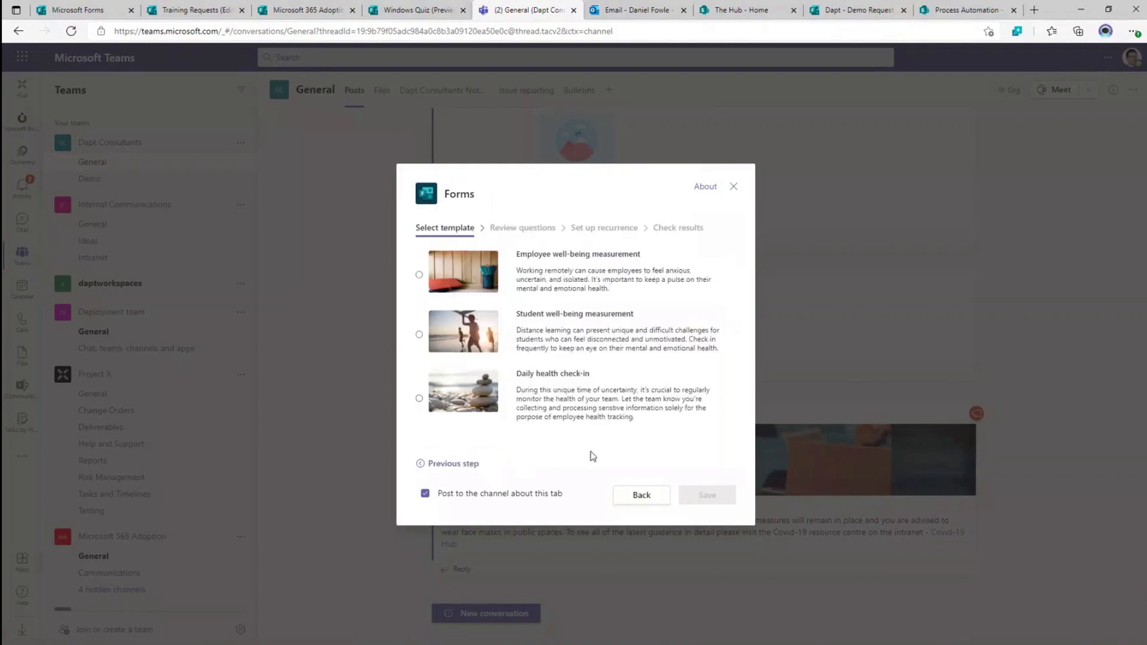
left_click(420, 275)
left_click(706, 464)
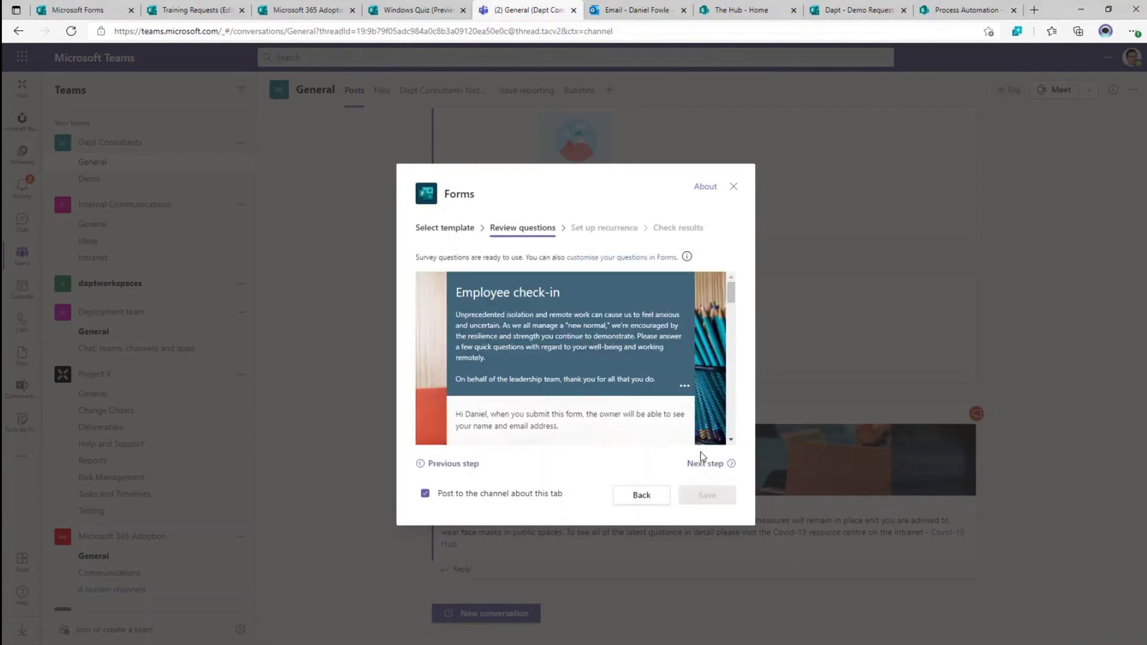
scroll(608, 322, "down", 2)
scroll(607, 323, "down", 3)
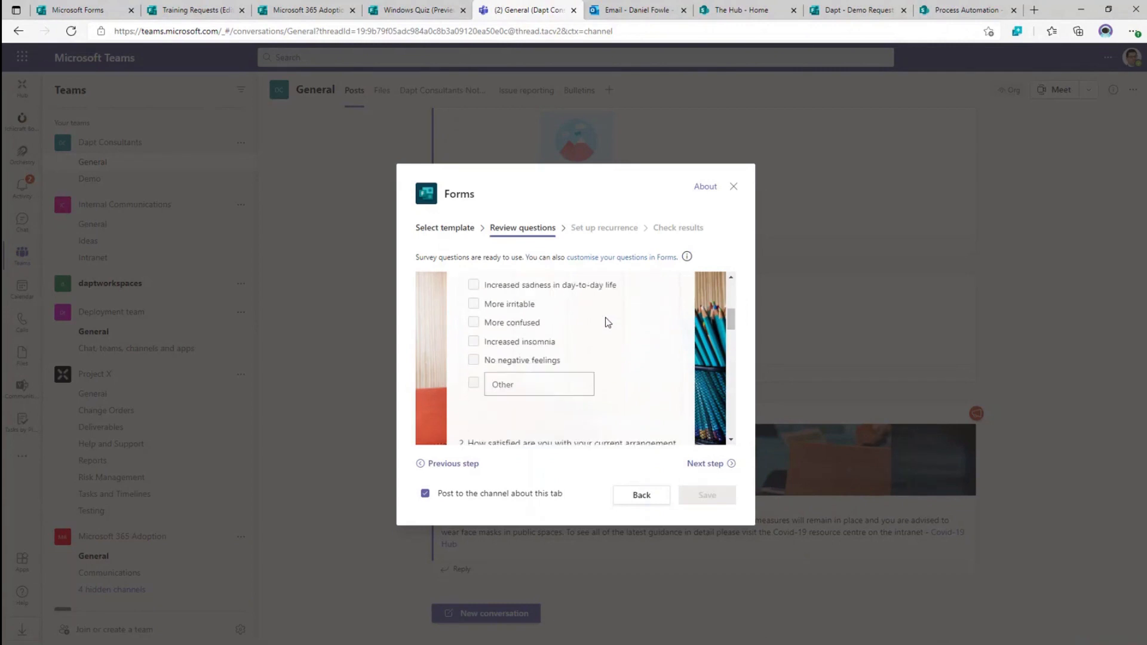
left_click(716, 469)
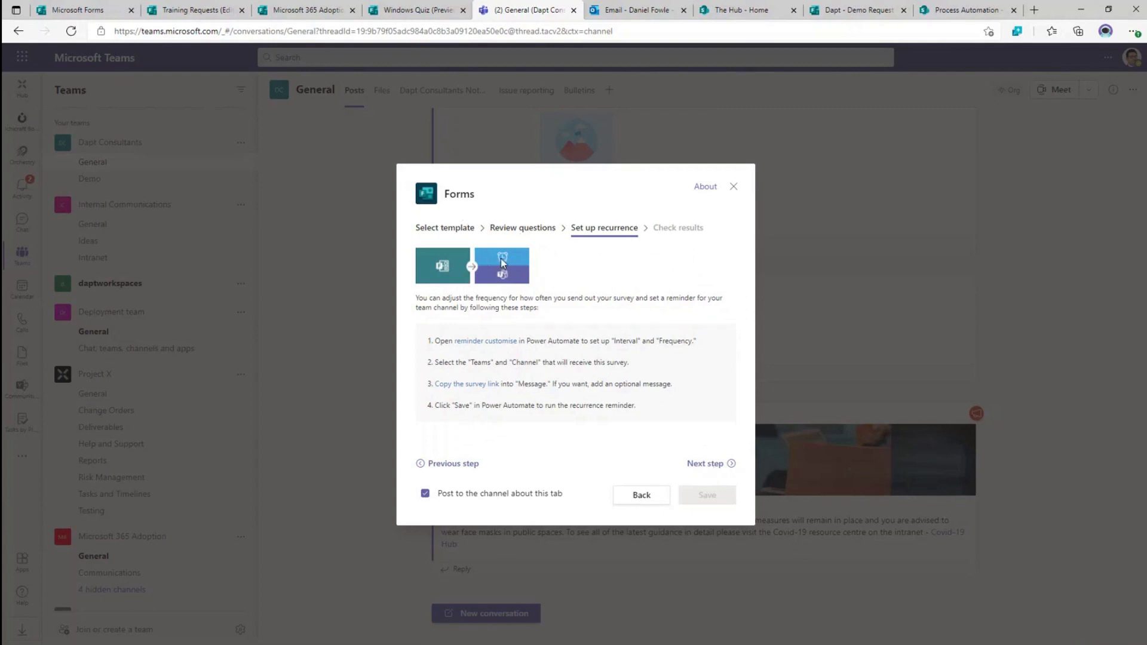
left_click(704, 469)
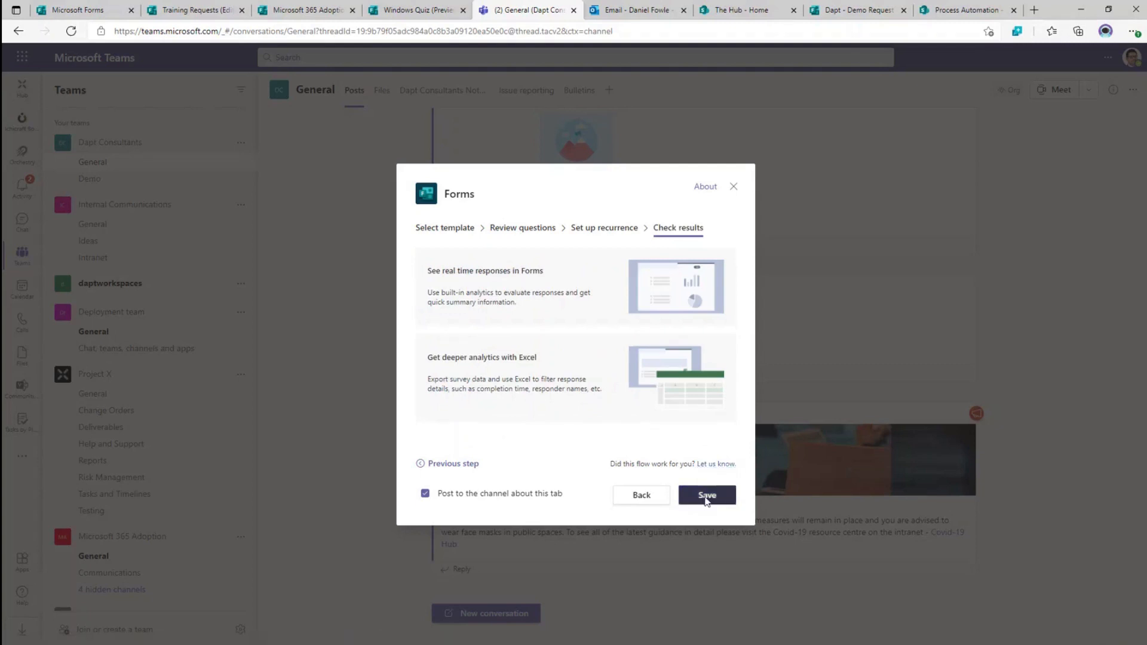
left_click(707, 496)
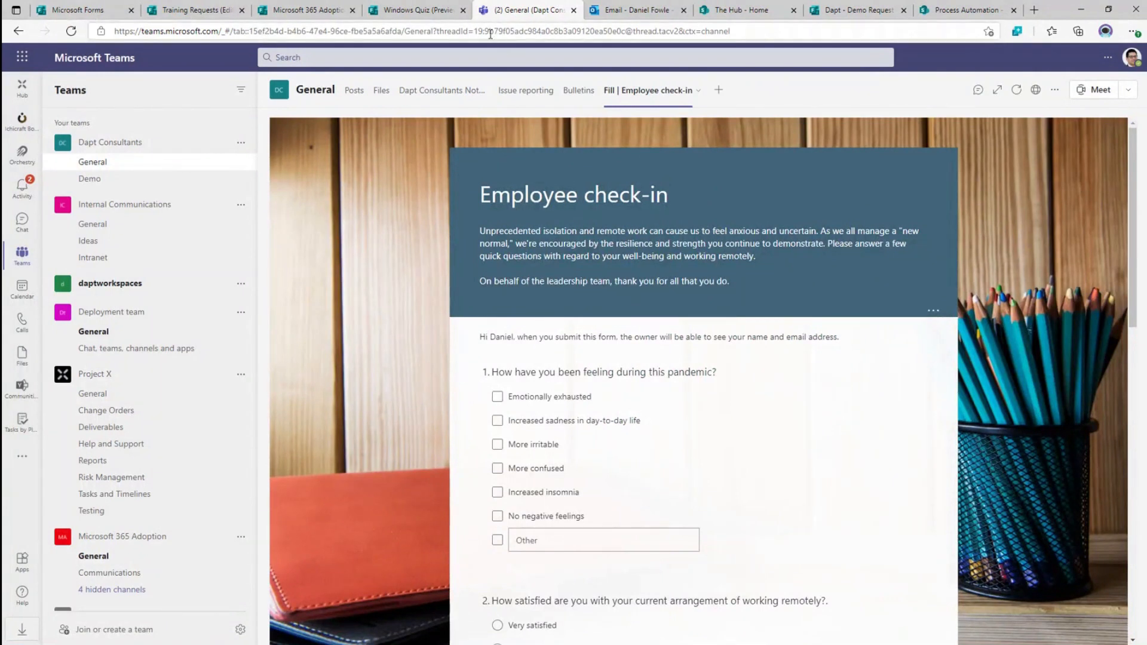
- On The Hub SharePoint site, create a new page from the Blank template
left_click(741, 10)
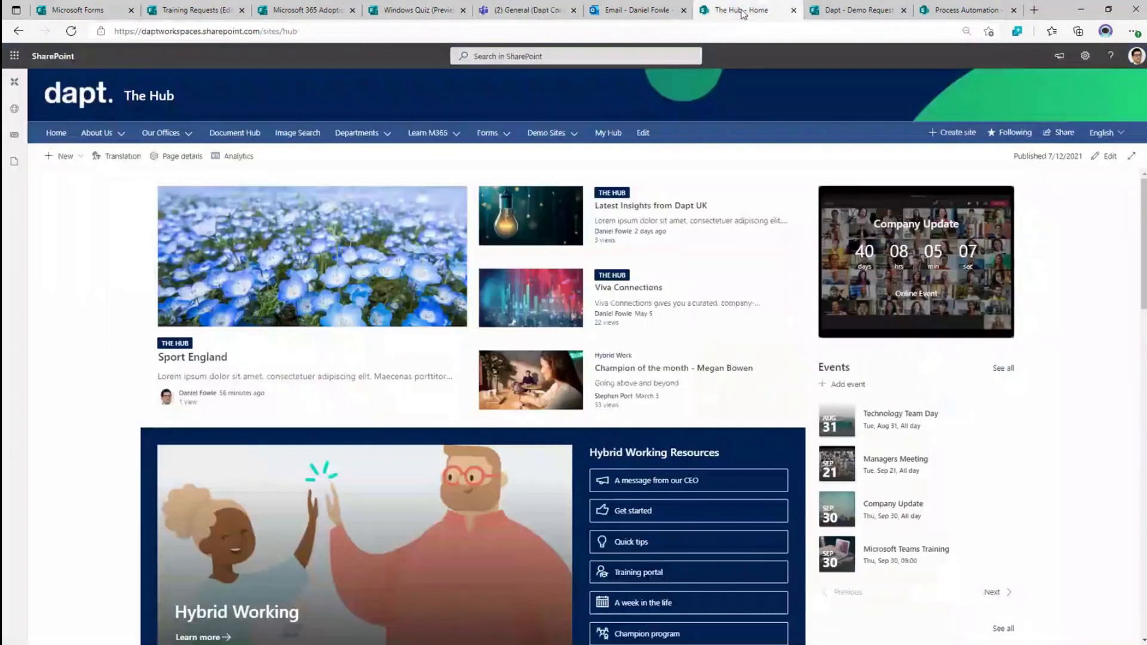
left_click(65, 161)
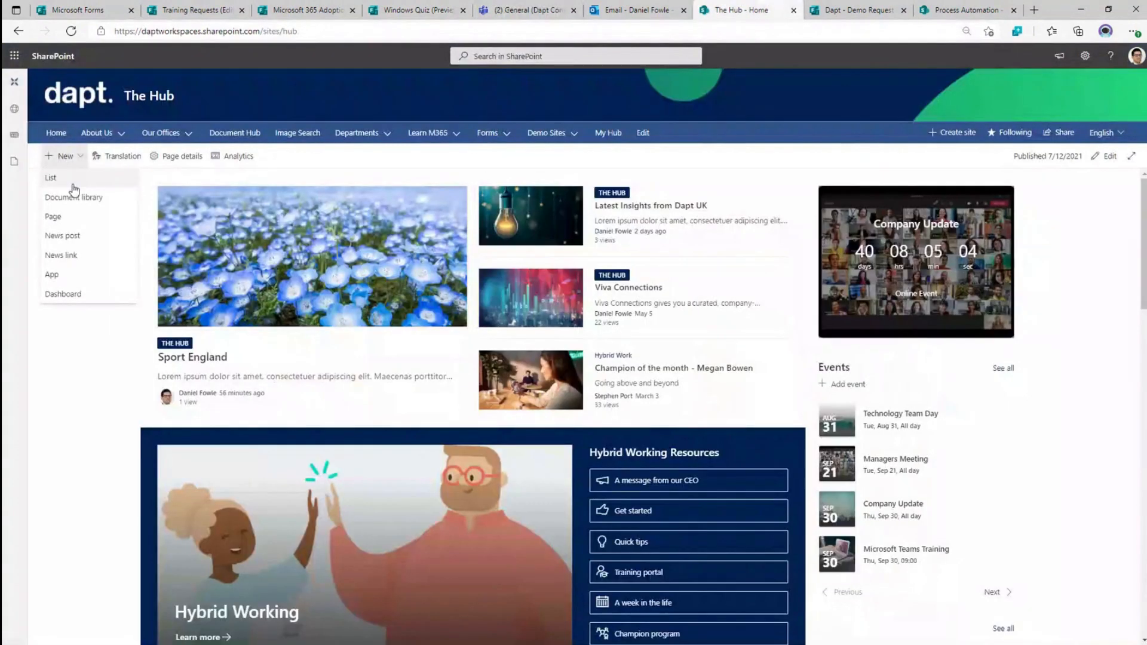
left_click(69, 219)
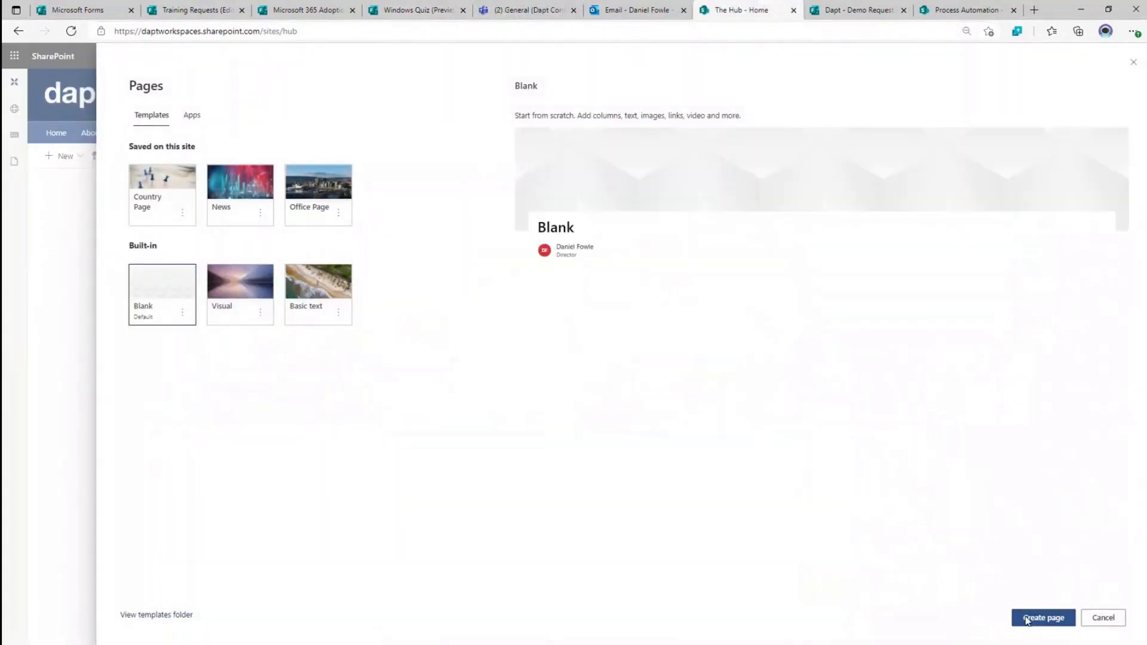
left_click(1027, 619)
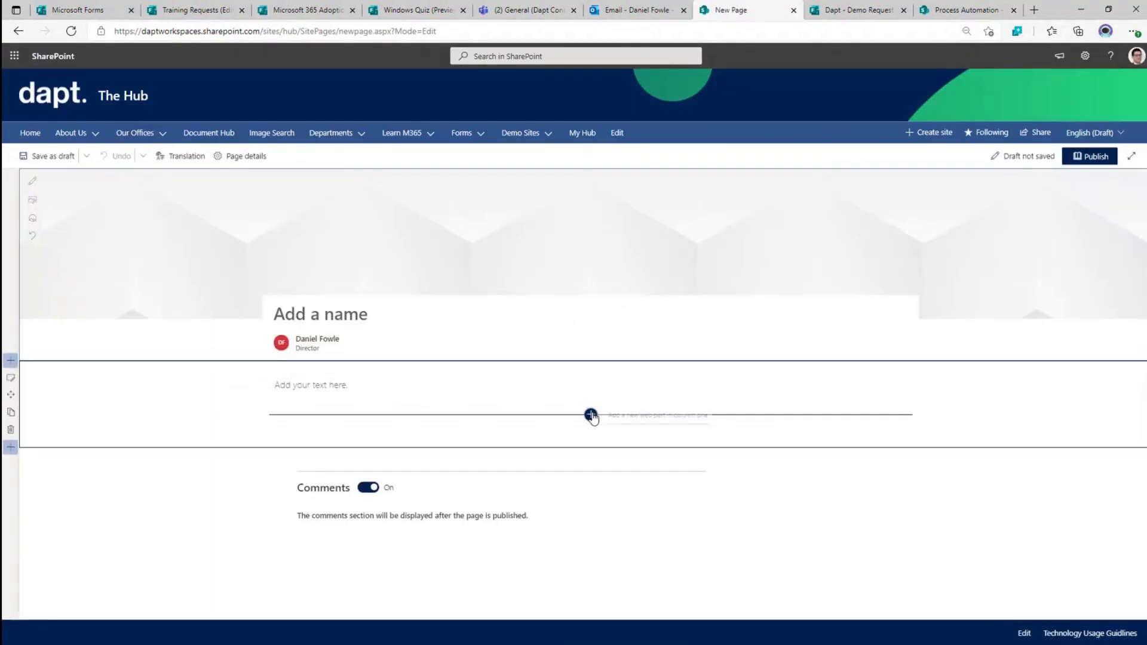
- Add a Microsoft Forms web part to the page body and choose to add an existing form
left_click(591, 415)
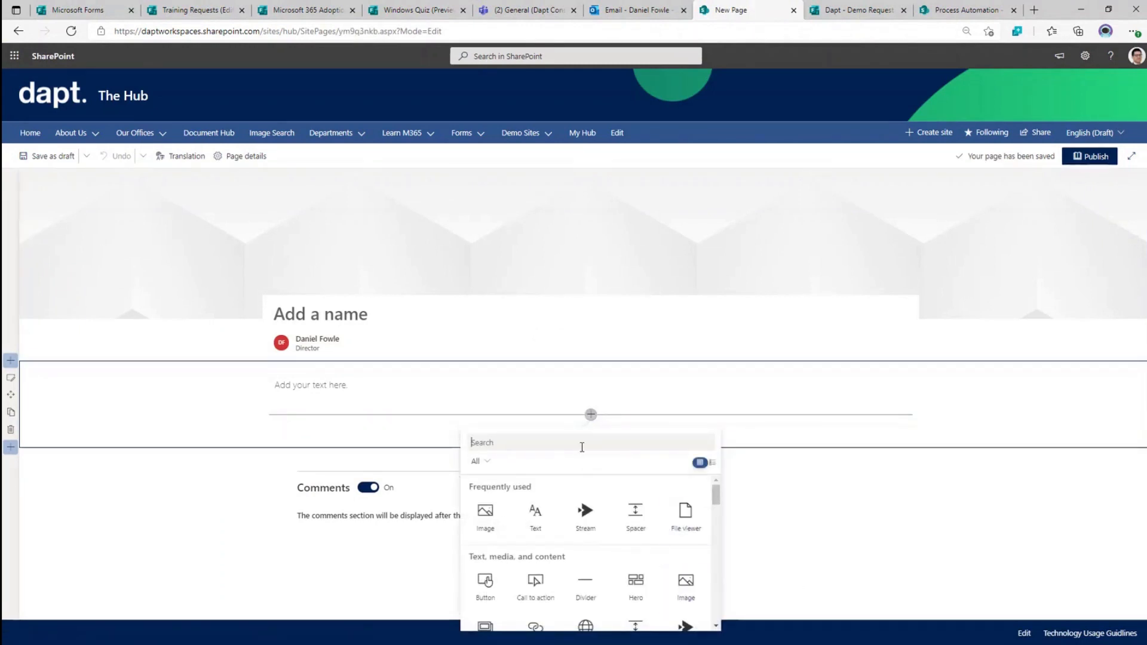
type("forms")
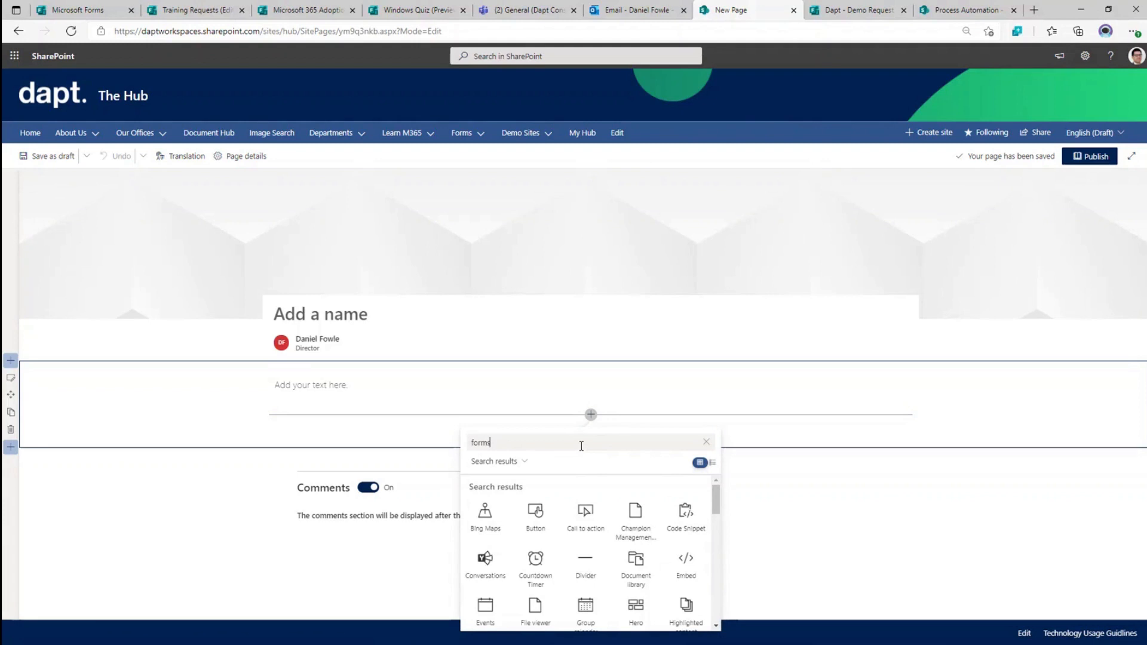
left_click(489, 524)
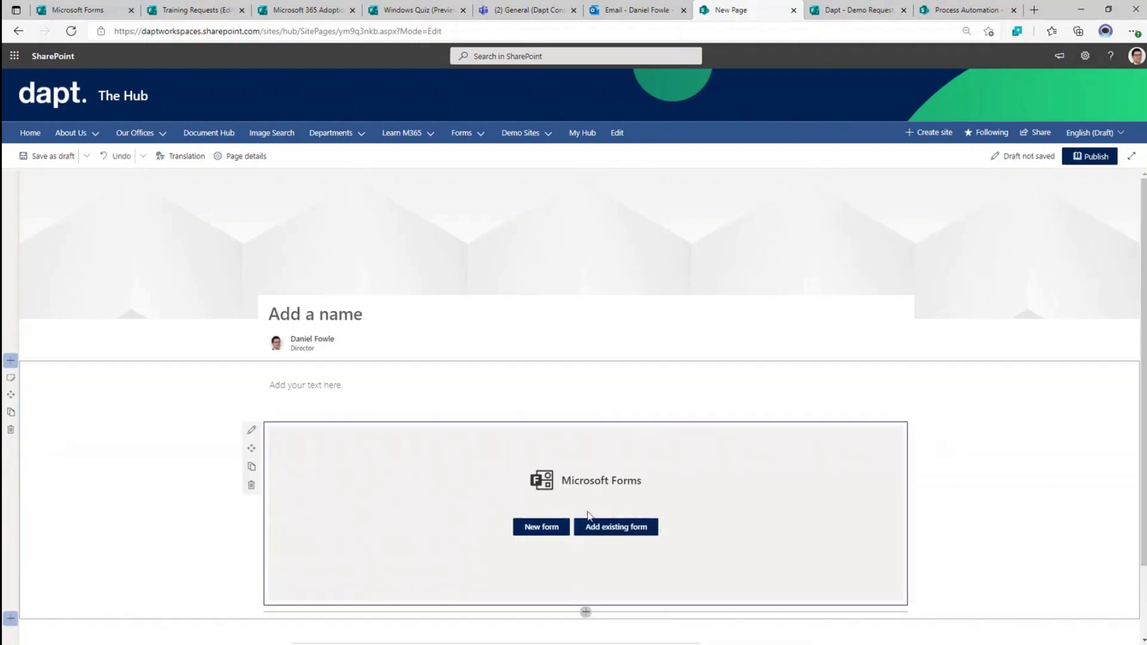
left_click(621, 528)
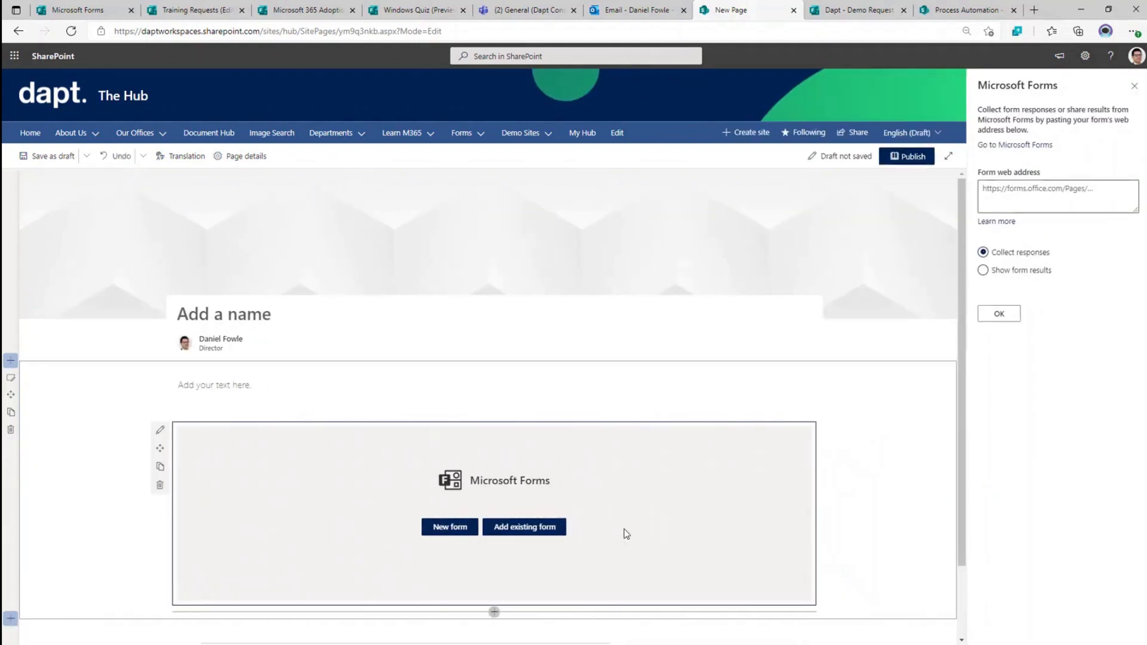
- Copy the Microsoft 365 Adoption Survey's share link from Forms, paste it into the web part and confirm
left_click(290, 10)
left_click(1084, 86)
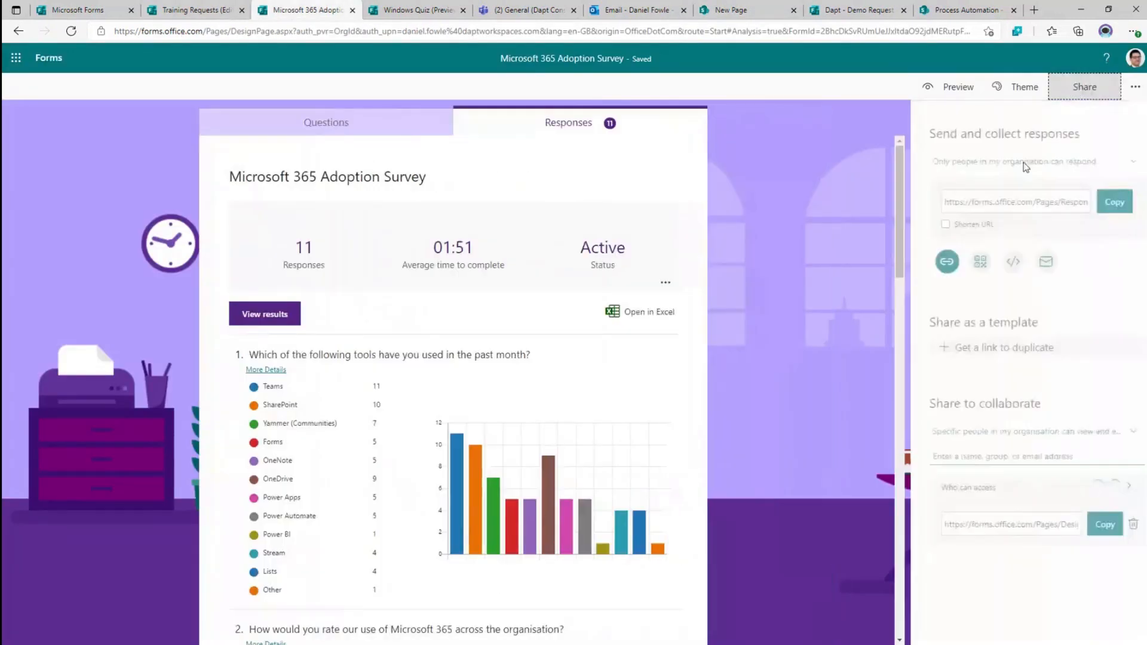
left_click(938, 10)
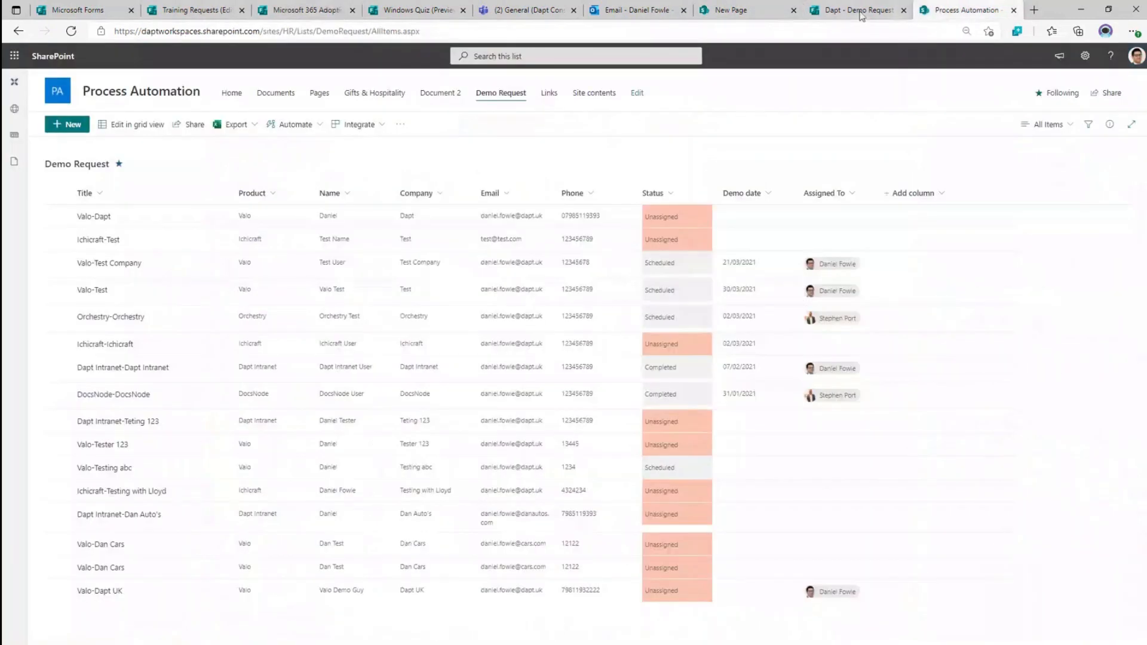
left_click(861, 16)
left_click(753, 13)
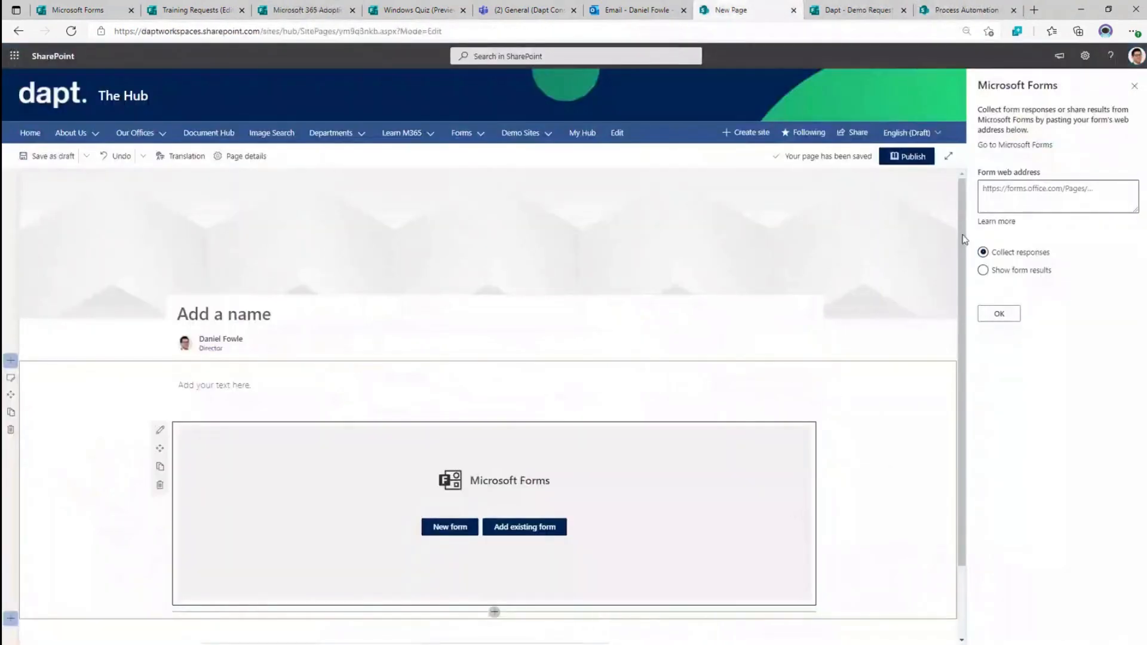
left_click(1007, 197)
key("ctrl+v")
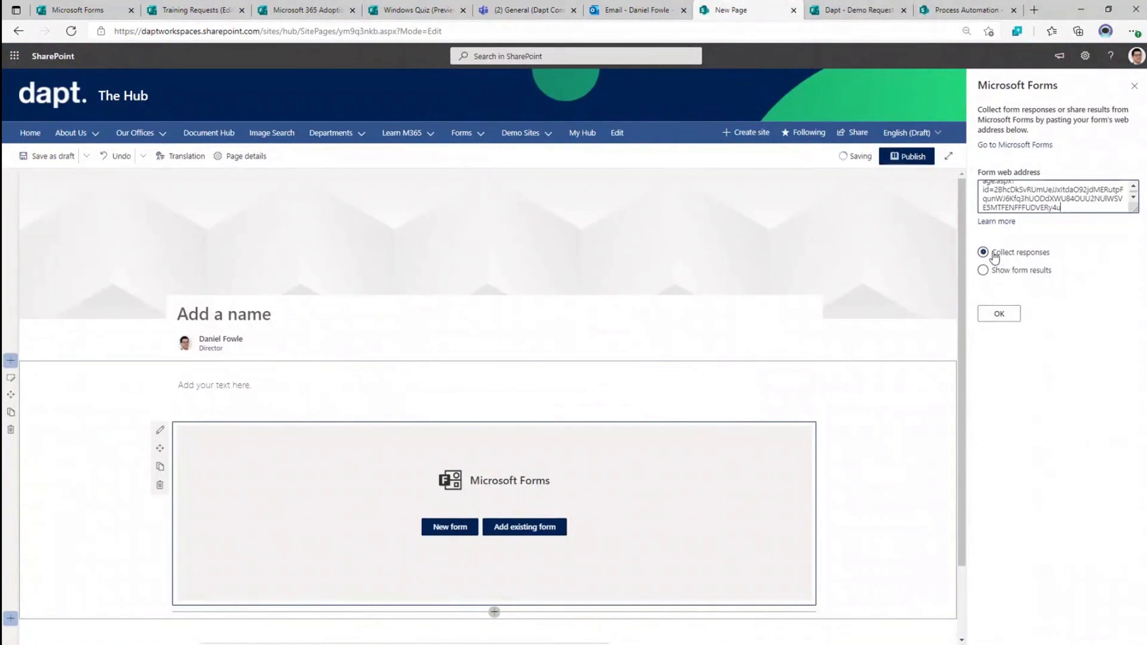
left_click(1000, 314)
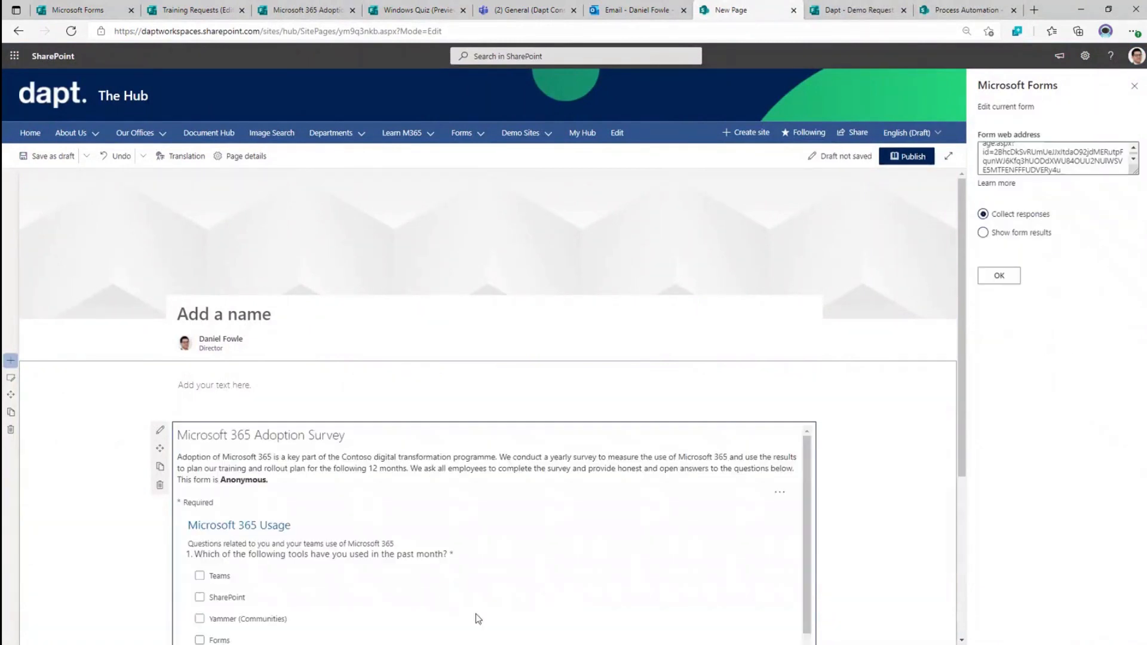
- Switch the embedded survey to 'Show form results' and scroll through the 11-response charts
left_click(983, 232)
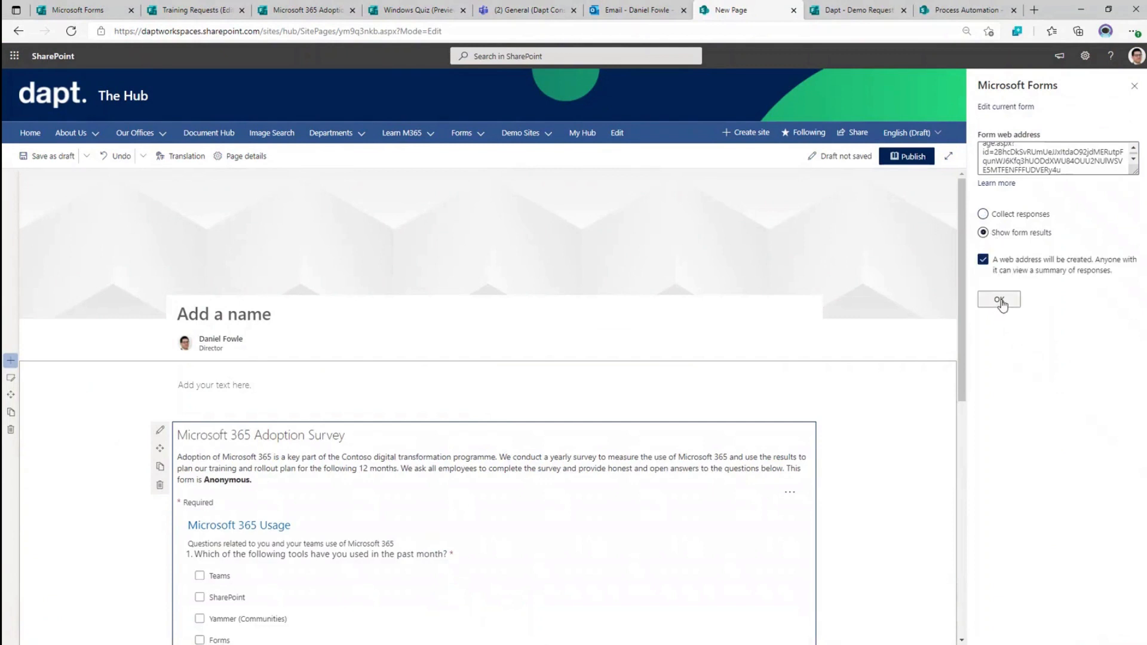
left_click(999, 300)
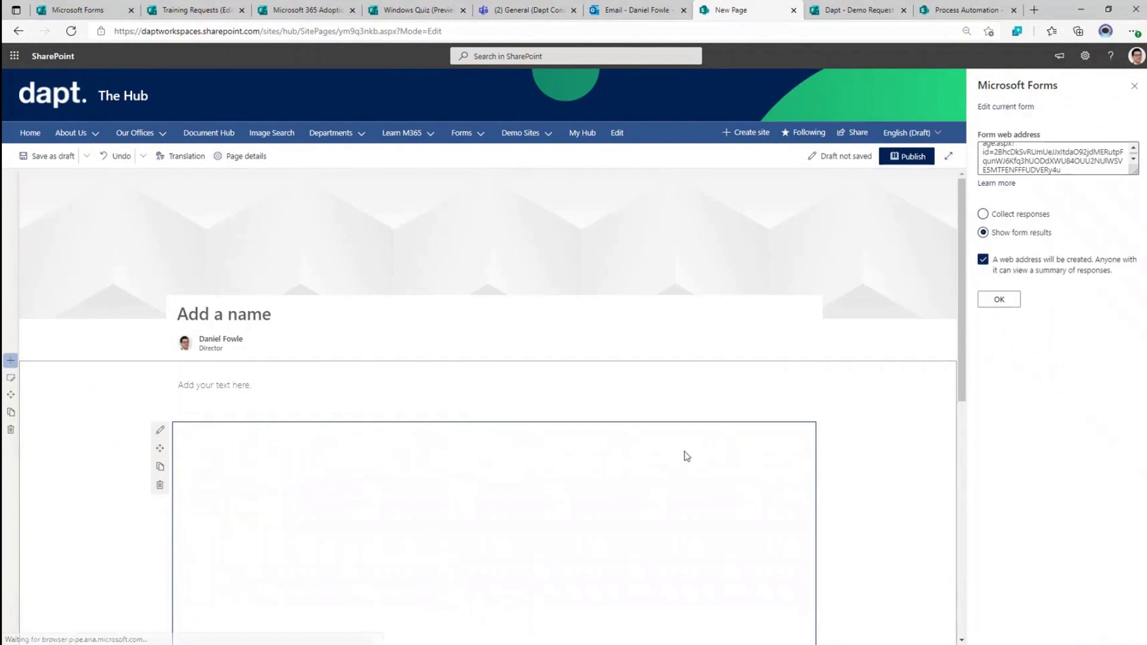
scroll(620, 425, "down", 1)
scroll(620, 424, "down", 3)
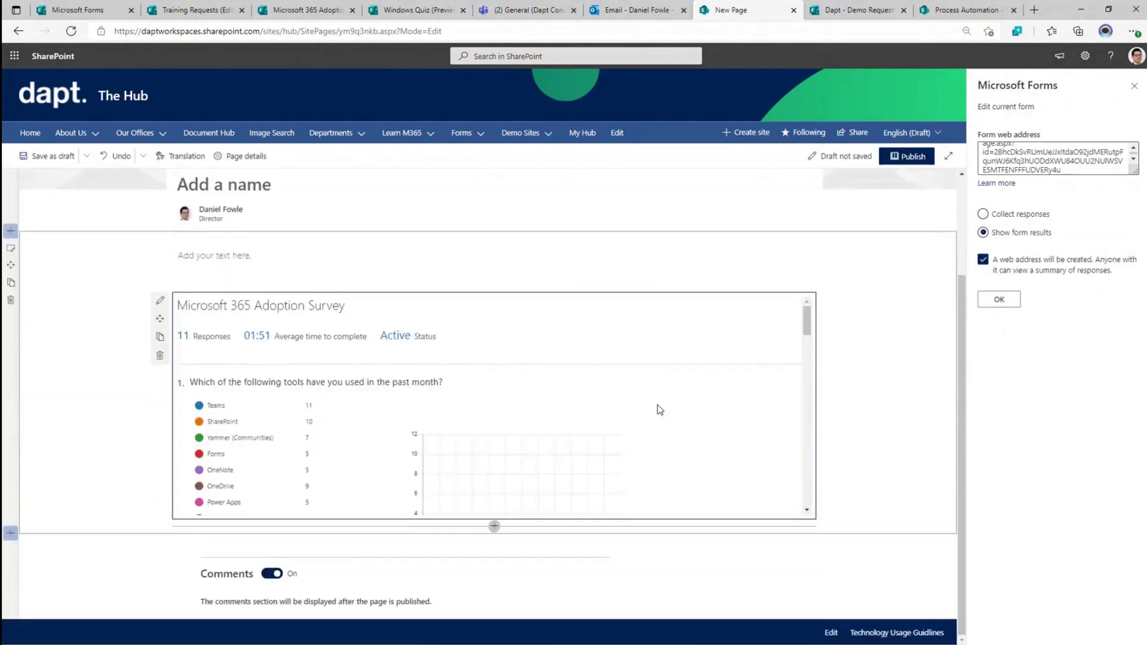
scroll(338, 447, "down", 1)
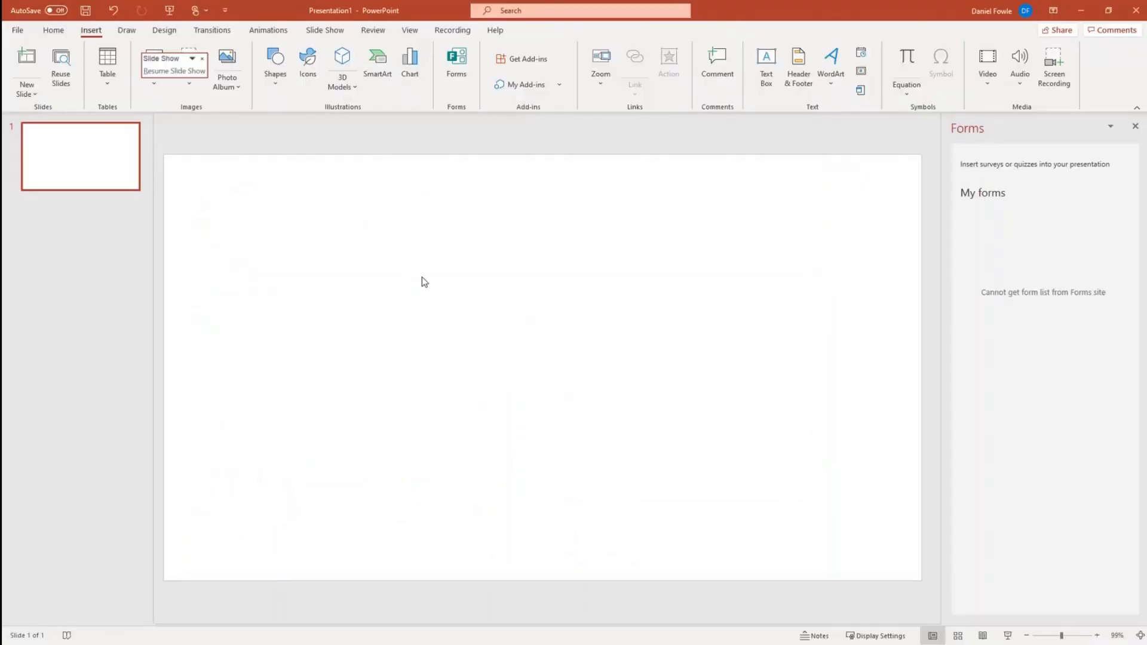
- Reopen the Forms pane until saved forms like Demo X are listed, then minimise PowerPoint
left_click(457, 63)
left_click(1134, 126)
left_click(460, 55)
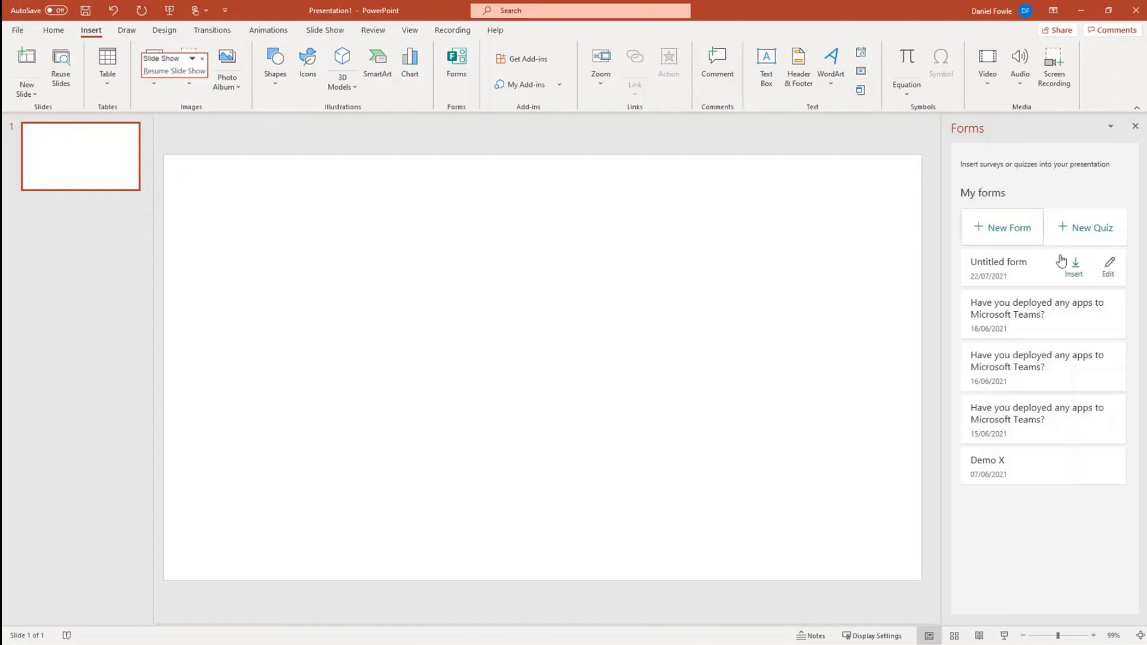
mouse_move(1008, 366)
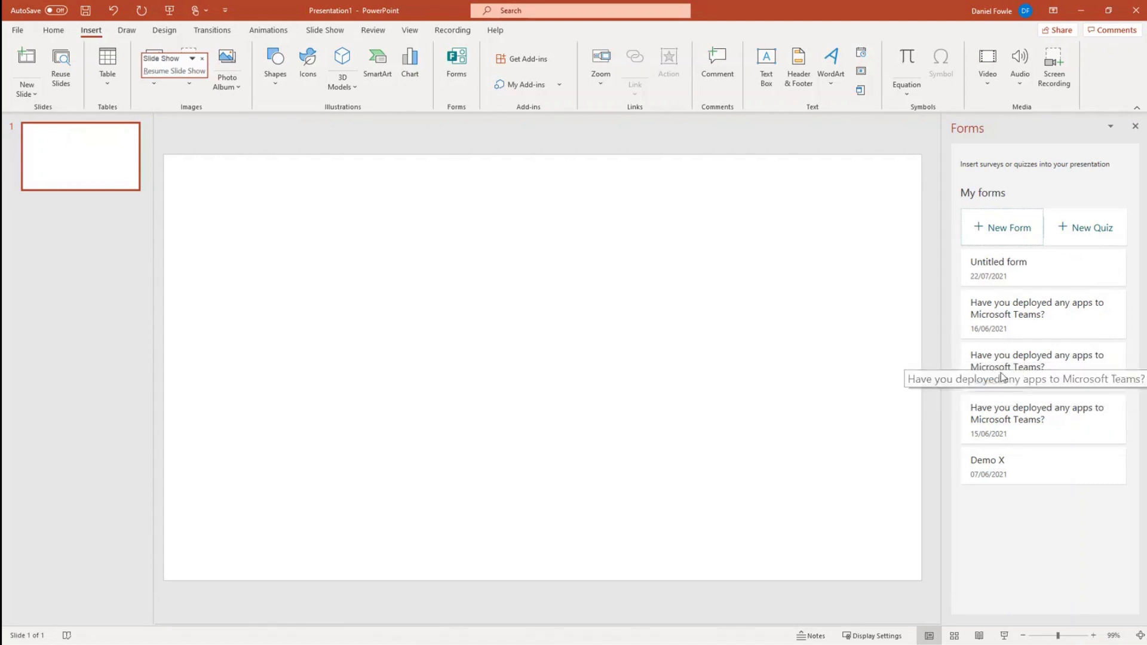
left_click(1087, 9)
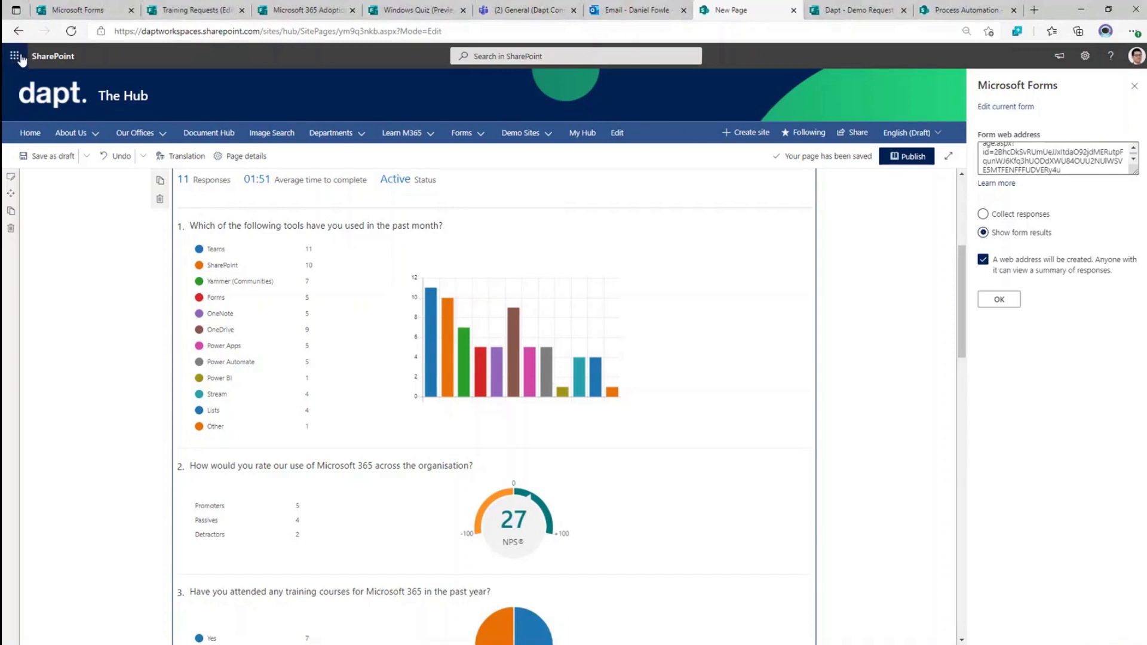
- Open Microsoft Stream in a new browser tab from the Microsoft 365 app list
left_click(16, 57)
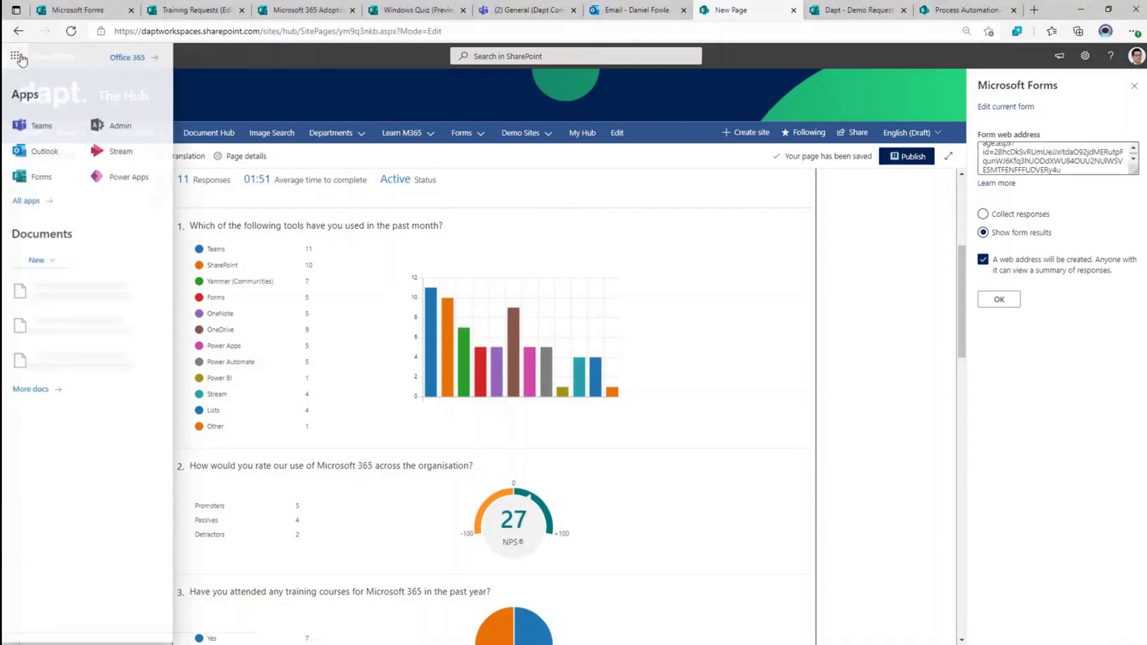
right_click(118, 156)
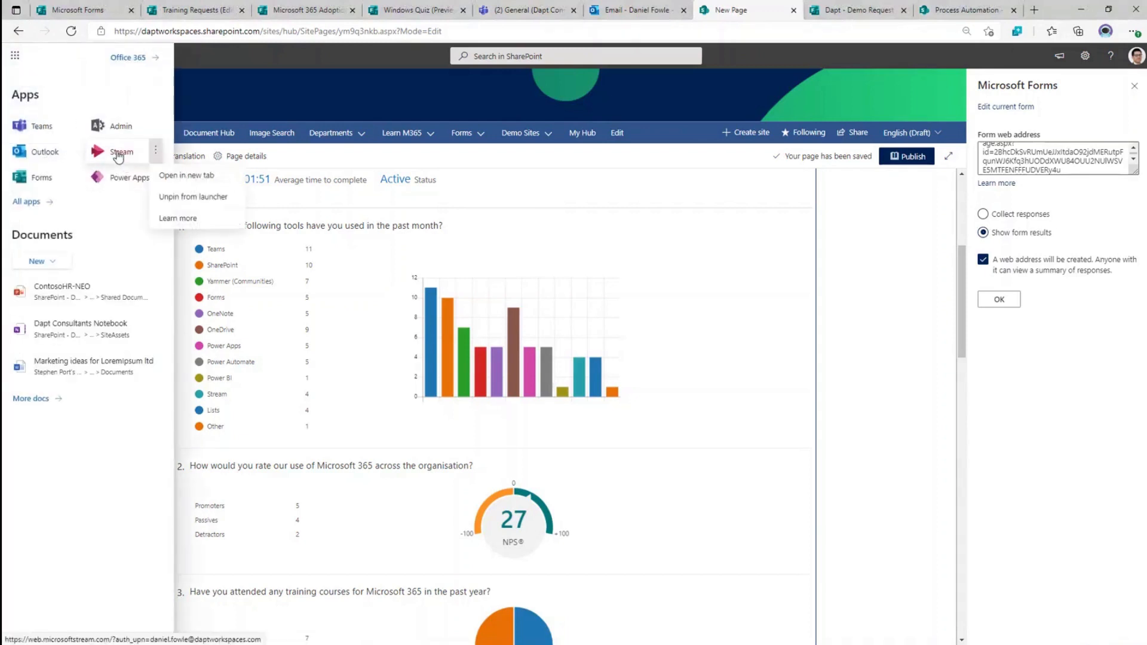
left_click(183, 176)
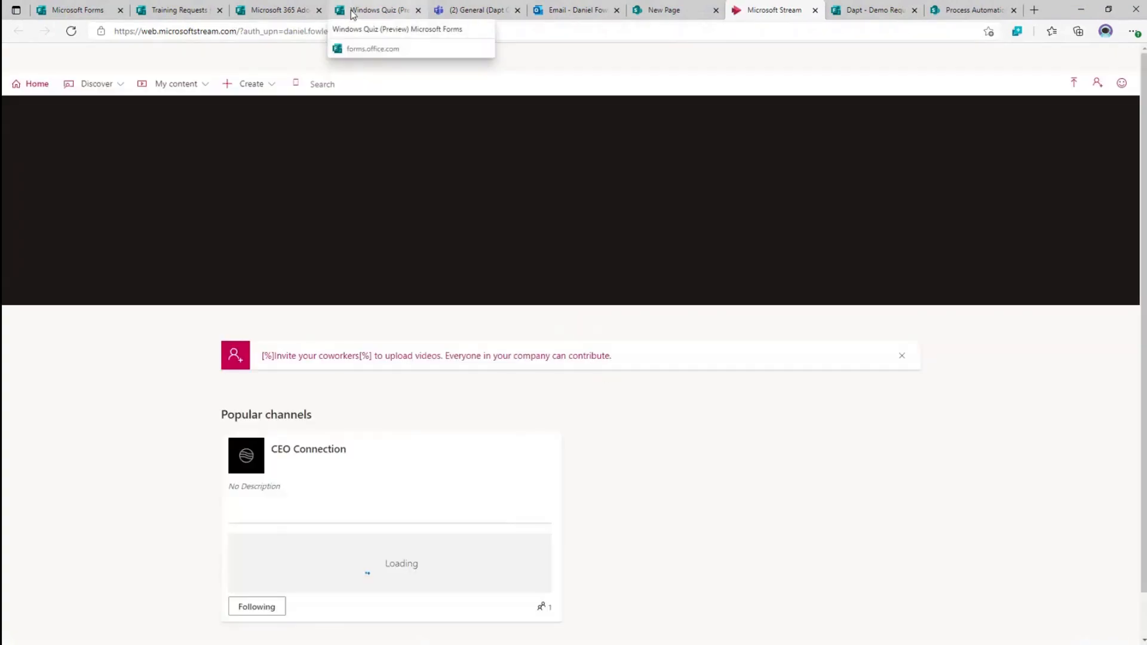
- Scroll to Trending videos and open 'Adaptive cards in Teams'
scroll(605, 169, "down", 3)
scroll(782, 445, "down", 2)
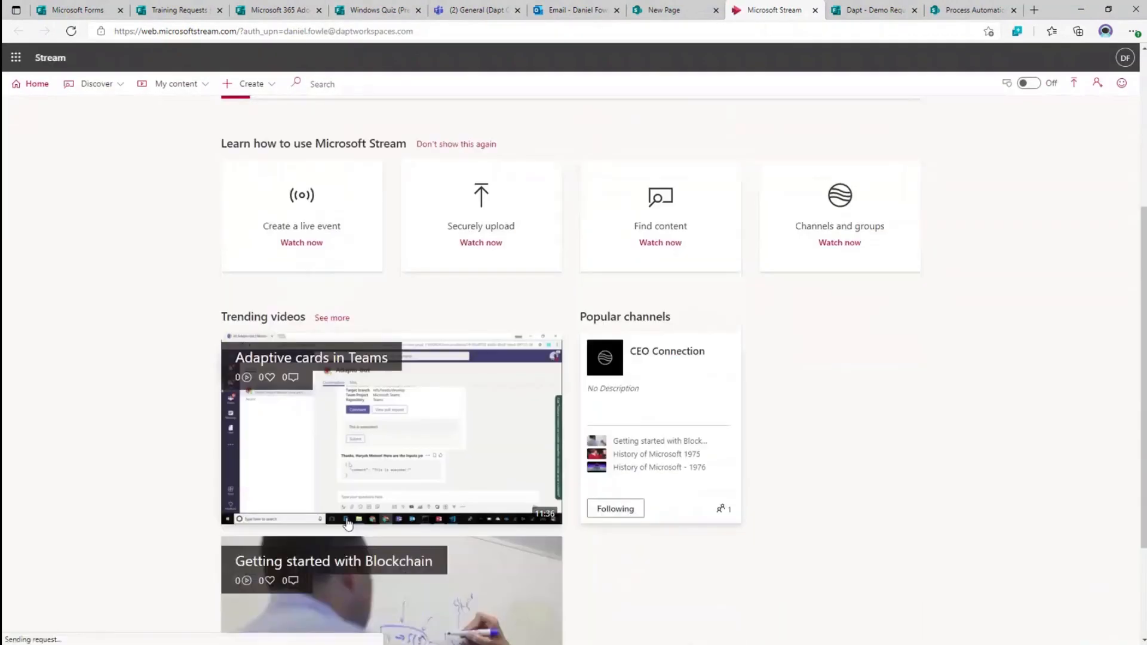
mouse_move(331, 414)
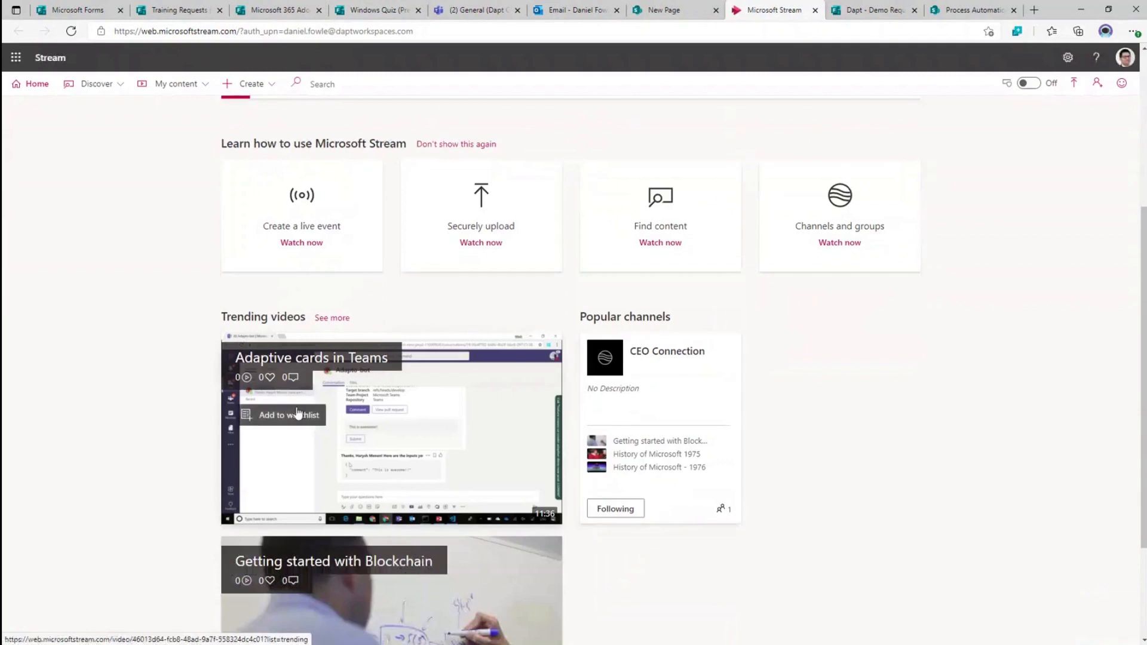
left_click(404, 410)
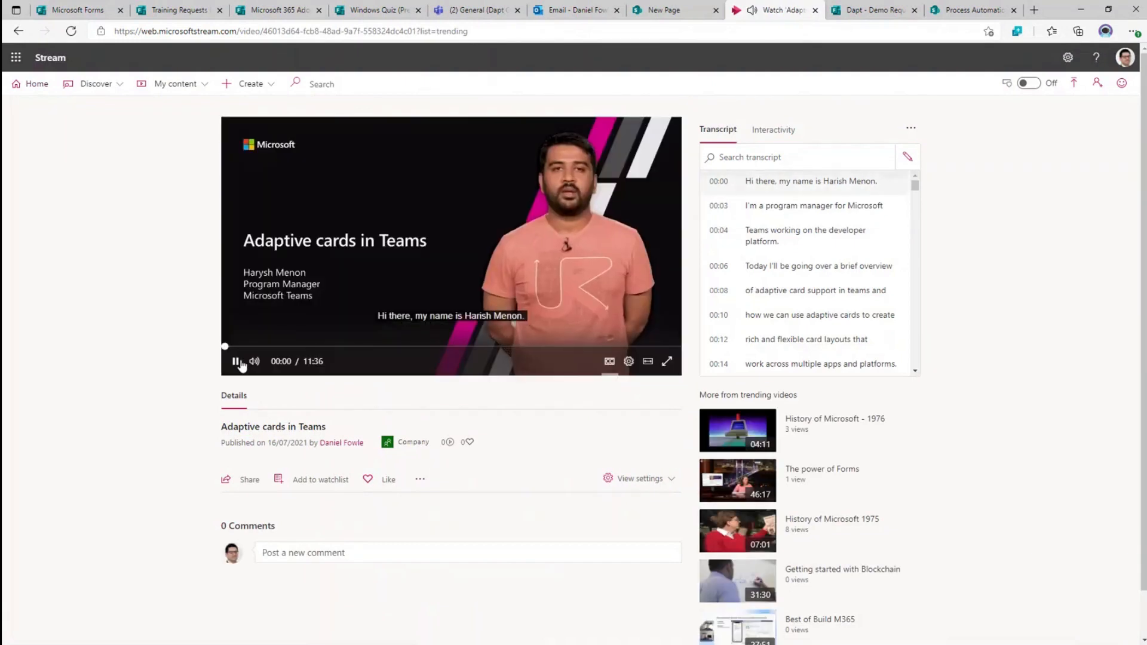
- Pause the video, begin adding a form, and copy the Windows Quiz share link
left_click(235, 361)
left_click(780, 140)
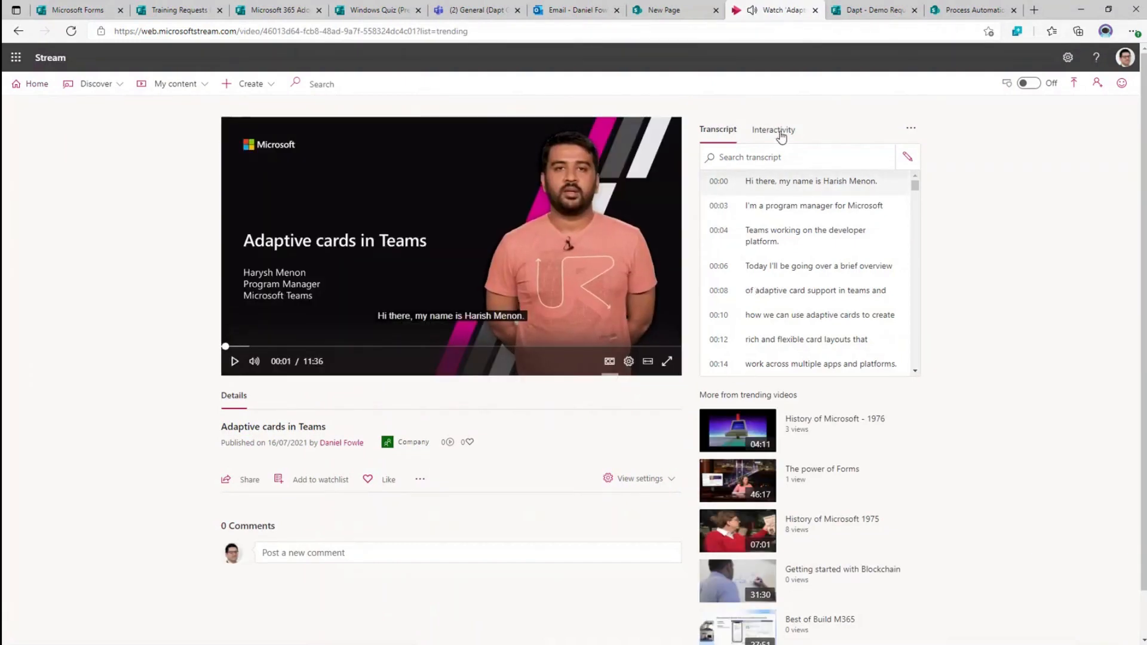
left_click(743, 162)
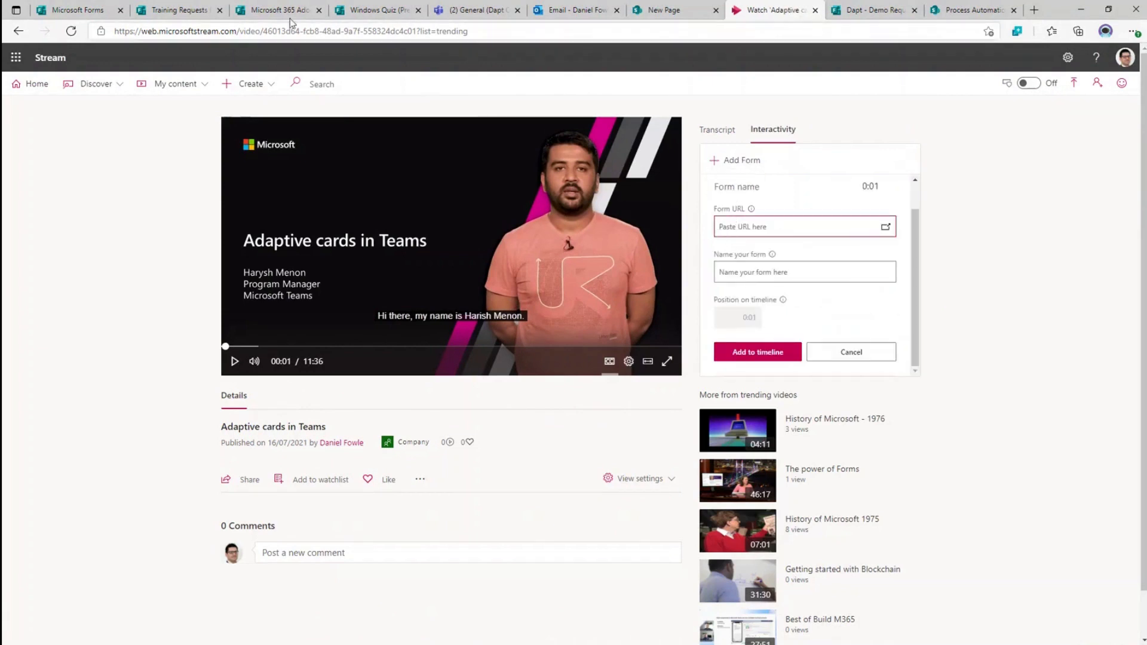
left_click(380, 12)
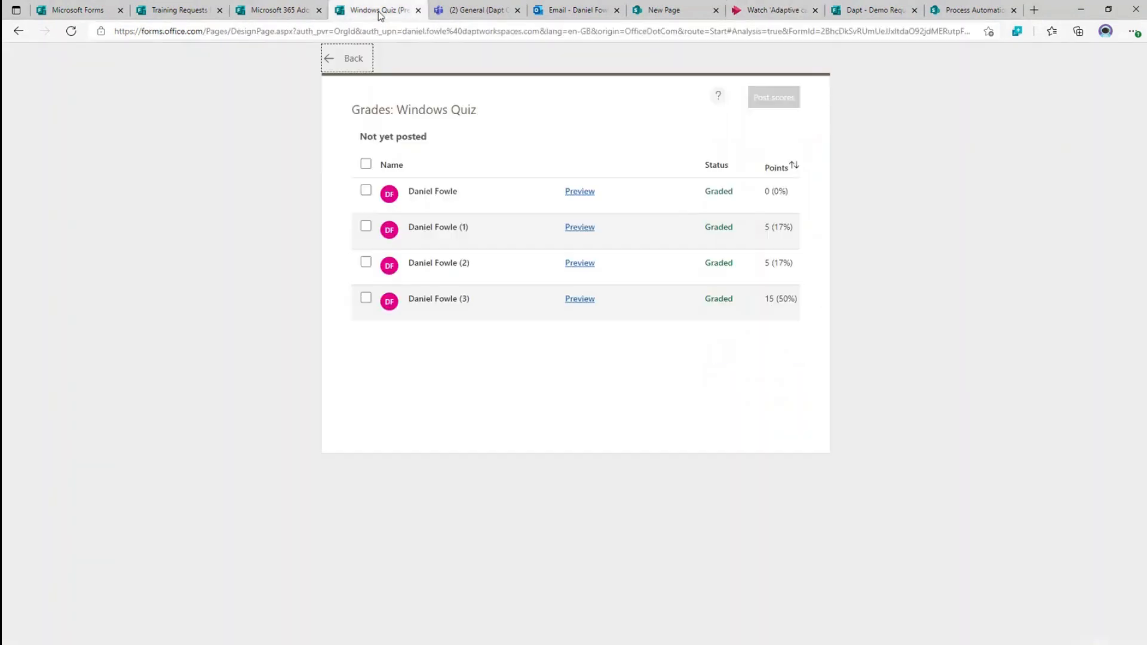
left_click(349, 67)
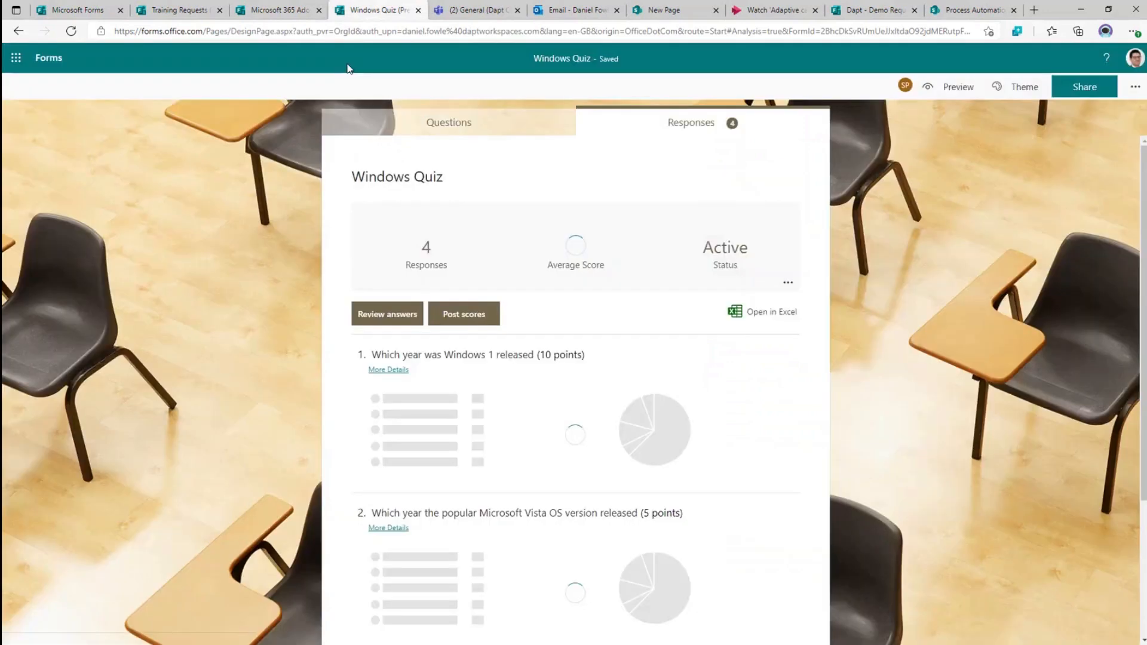
left_click(448, 122)
left_click(1086, 94)
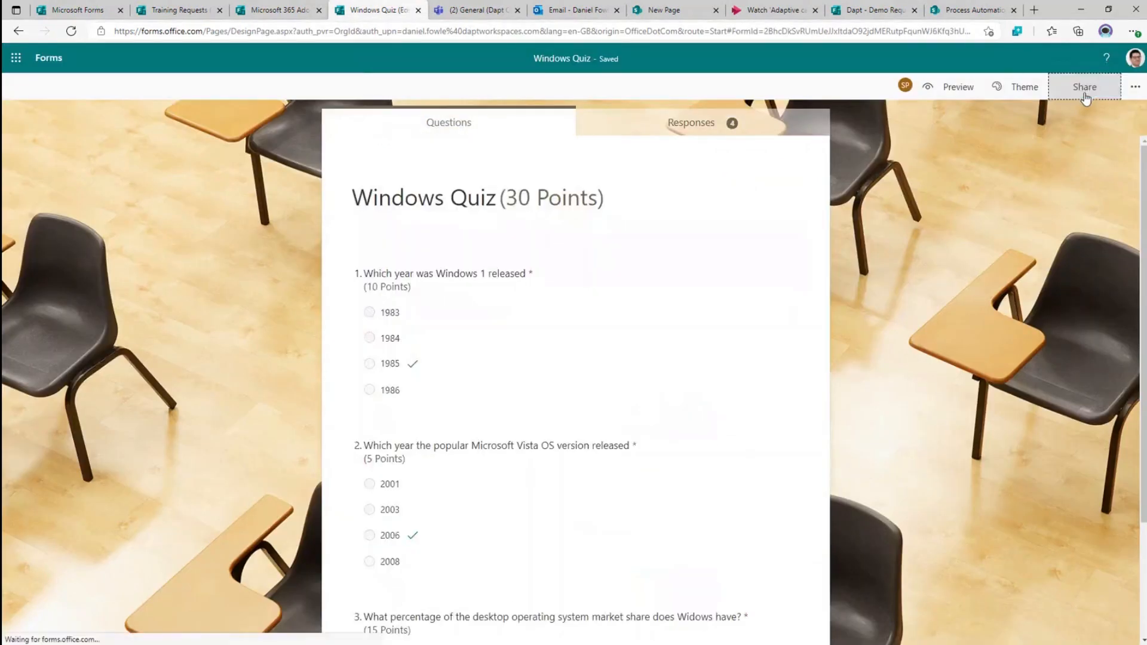
- Paste the quiz link, name the form 'Quiz' and add it to the timeline at 0:01
left_click(767, 12)
left_click(778, 229)
key("ctrl+v")
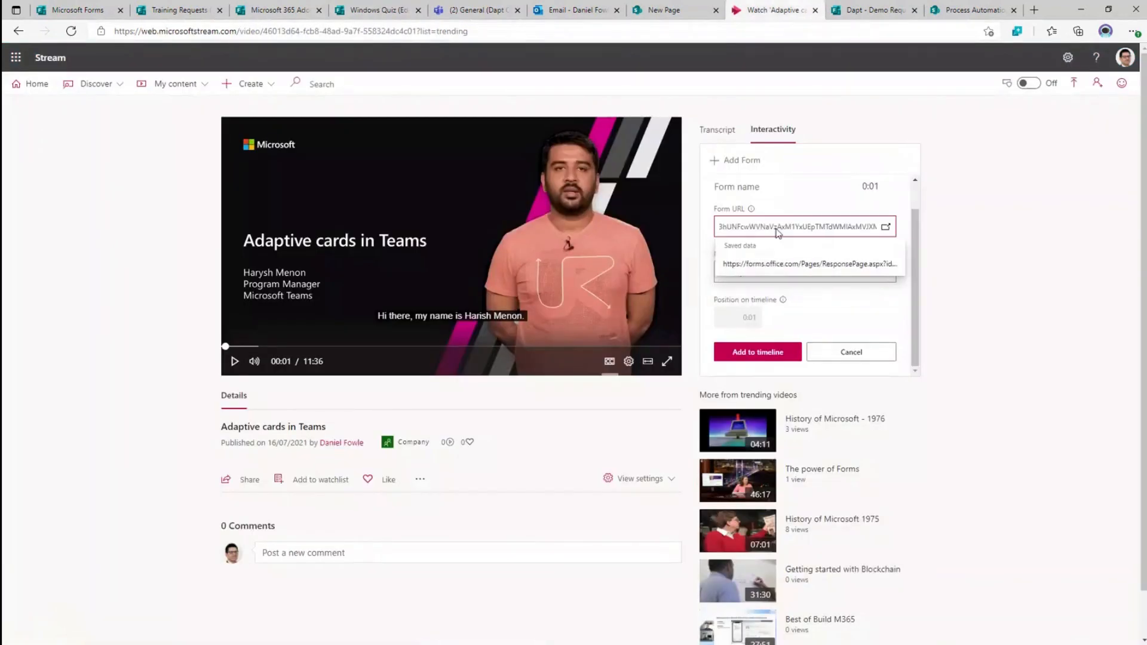
left_click(772, 270)
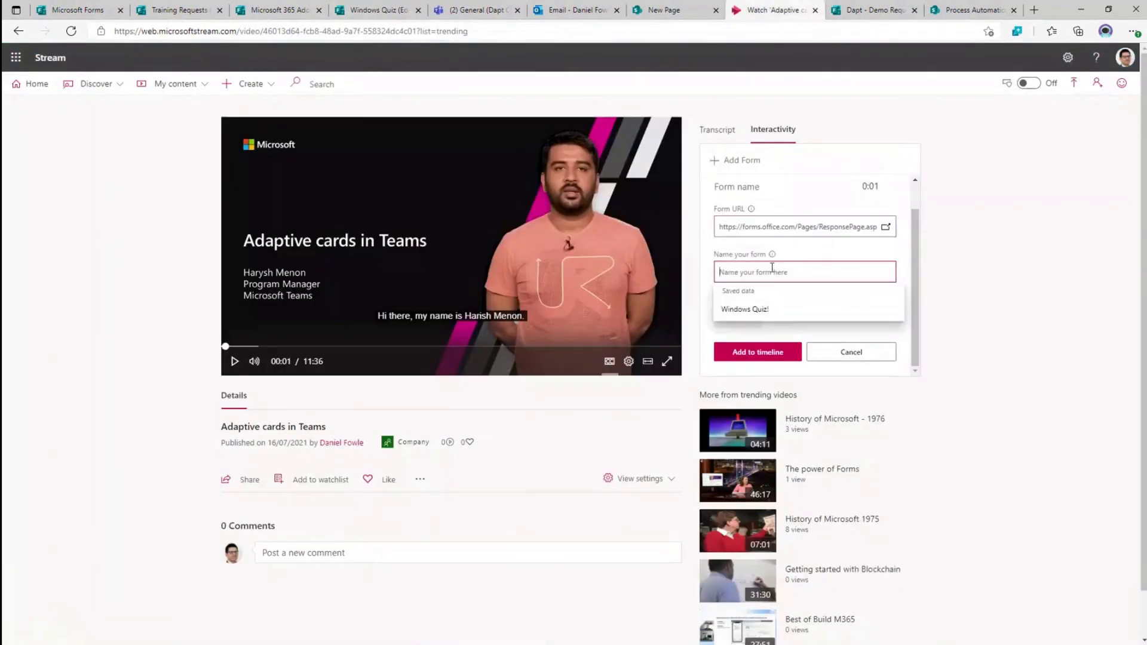
type("Quiz")
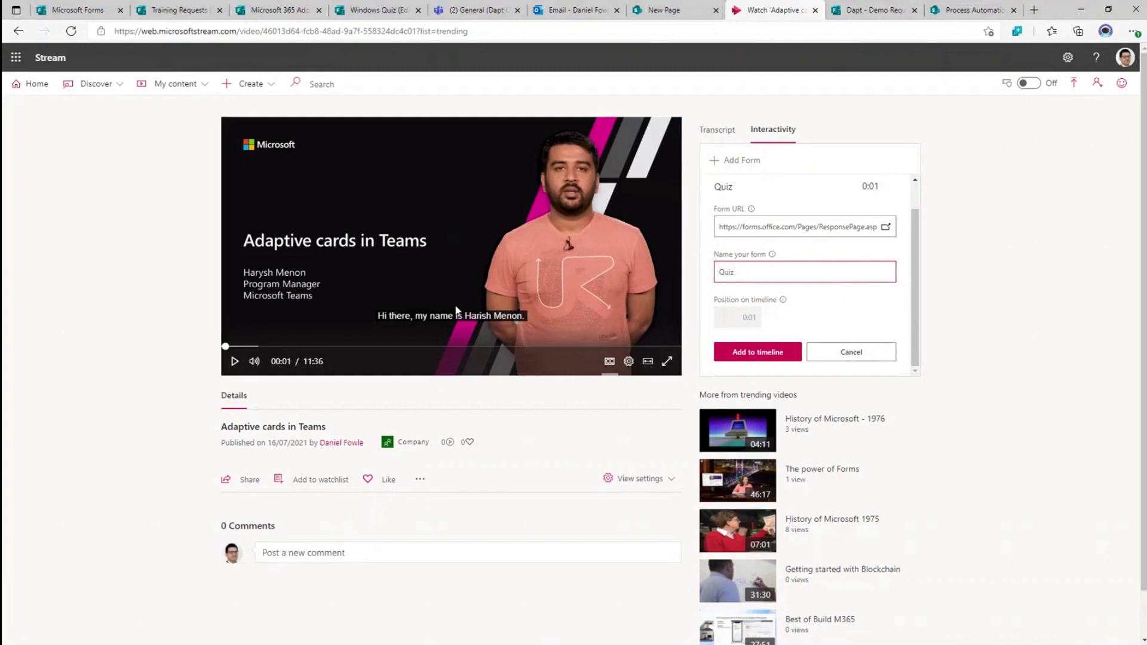
left_click(758, 353)
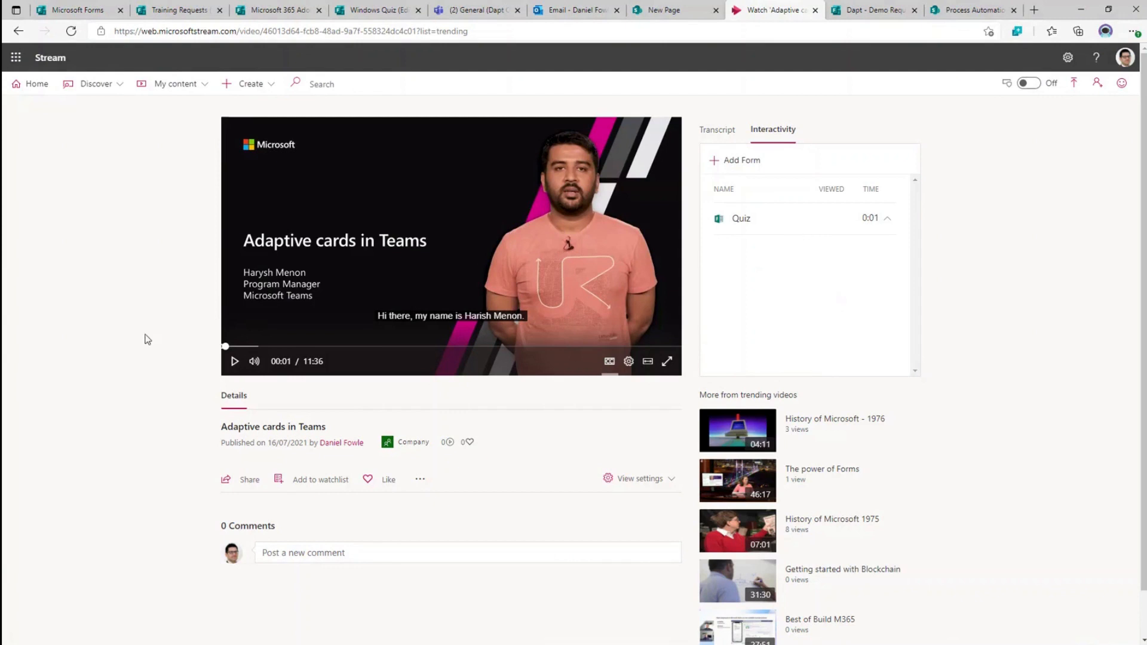
- Restart the video from 0:00 so the embedded Quiz appears
left_click(225, 346)
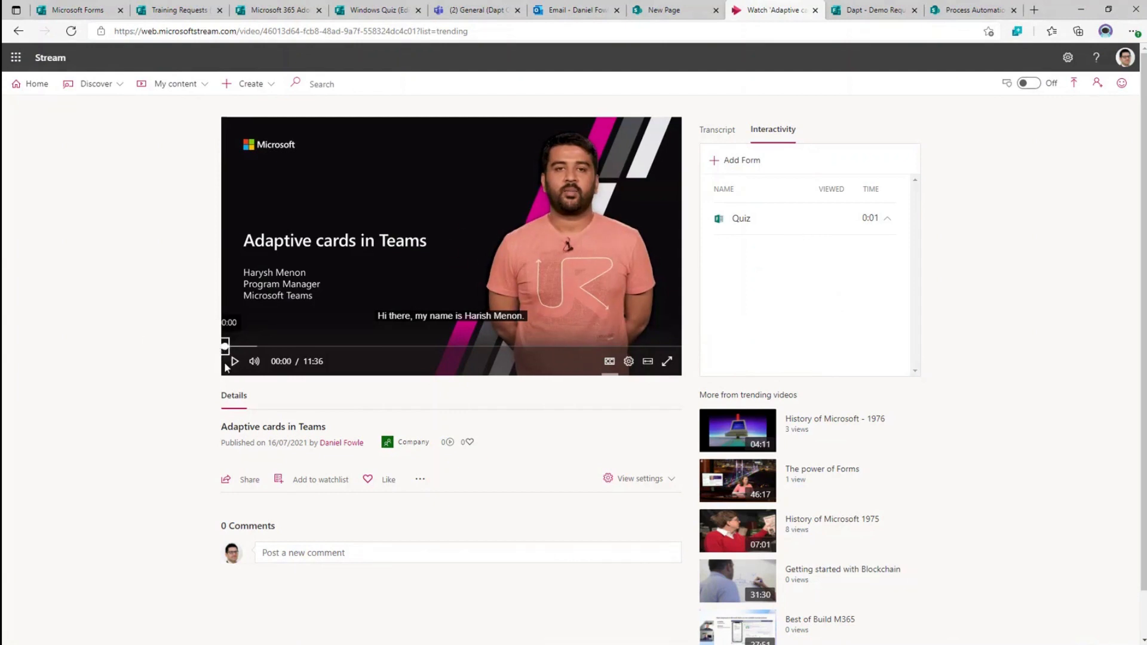
left_click(233, 361)
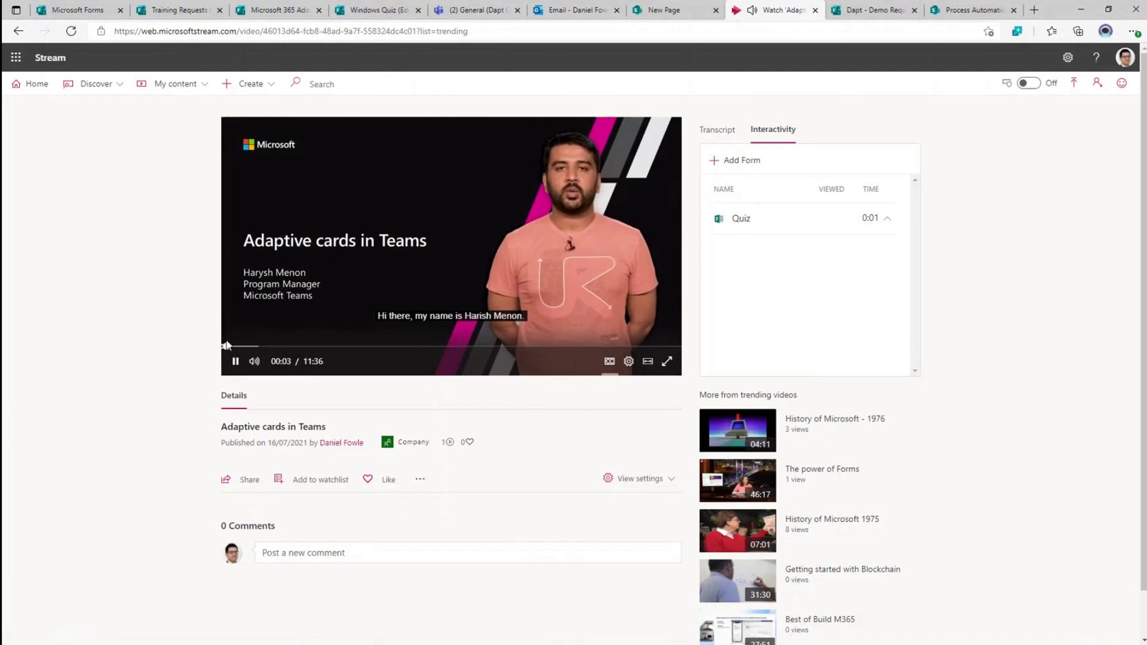
left_click(225, 346)
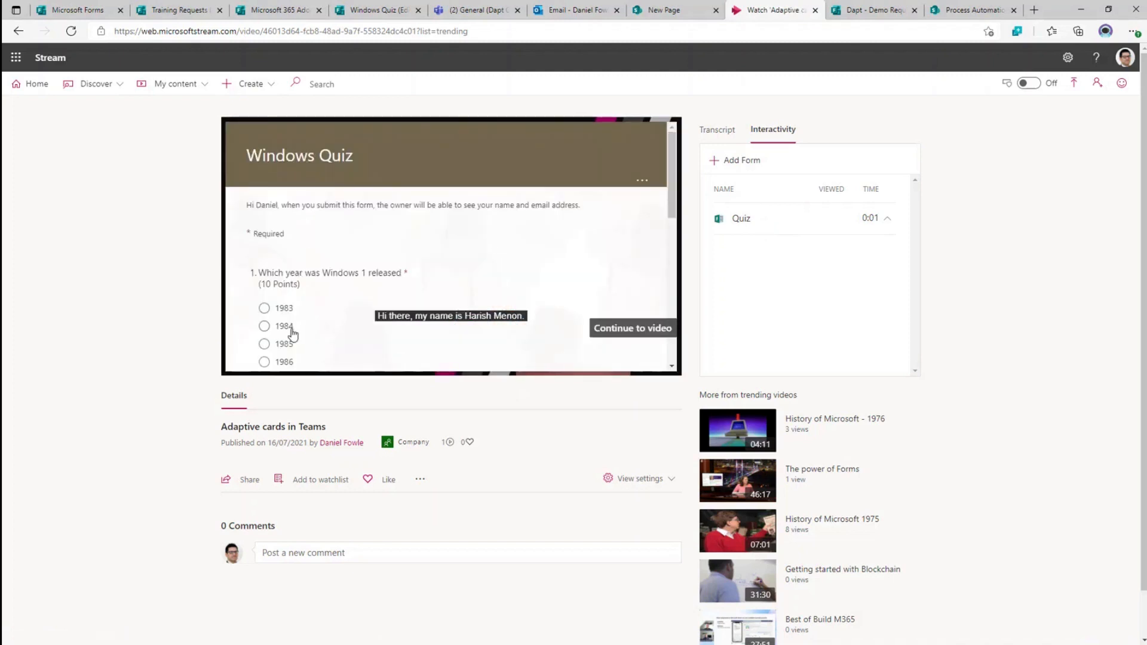
scroll(314, 305, "down", 2)
scroll(263, 269, "up", 1)
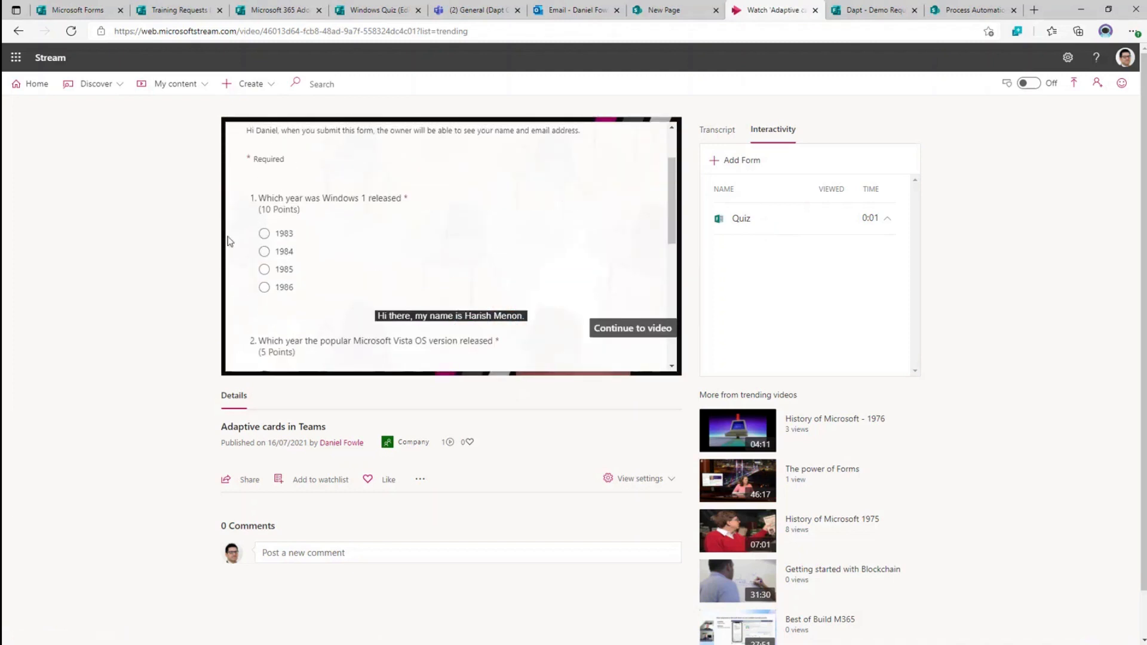
- Answer 1983, 2006 and 72% for the three questions and submit the quiz
left_click(276, 233)
scroll(300, 317, "down", 3)
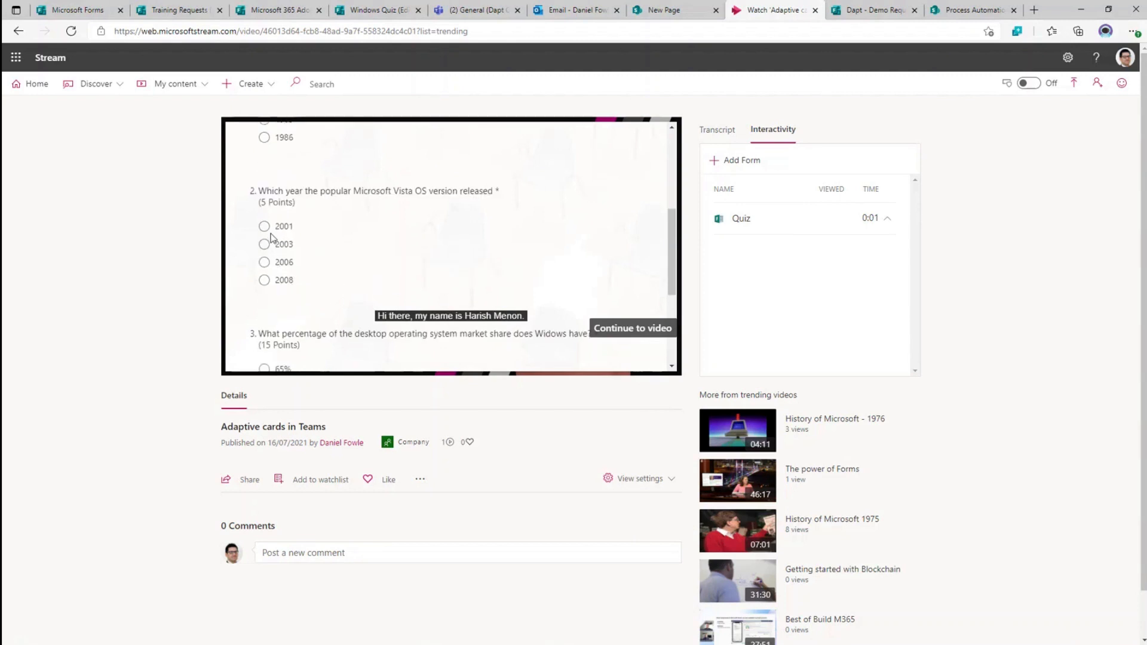
left_click(287, 263)
scroll(293, 269, "down", 2)
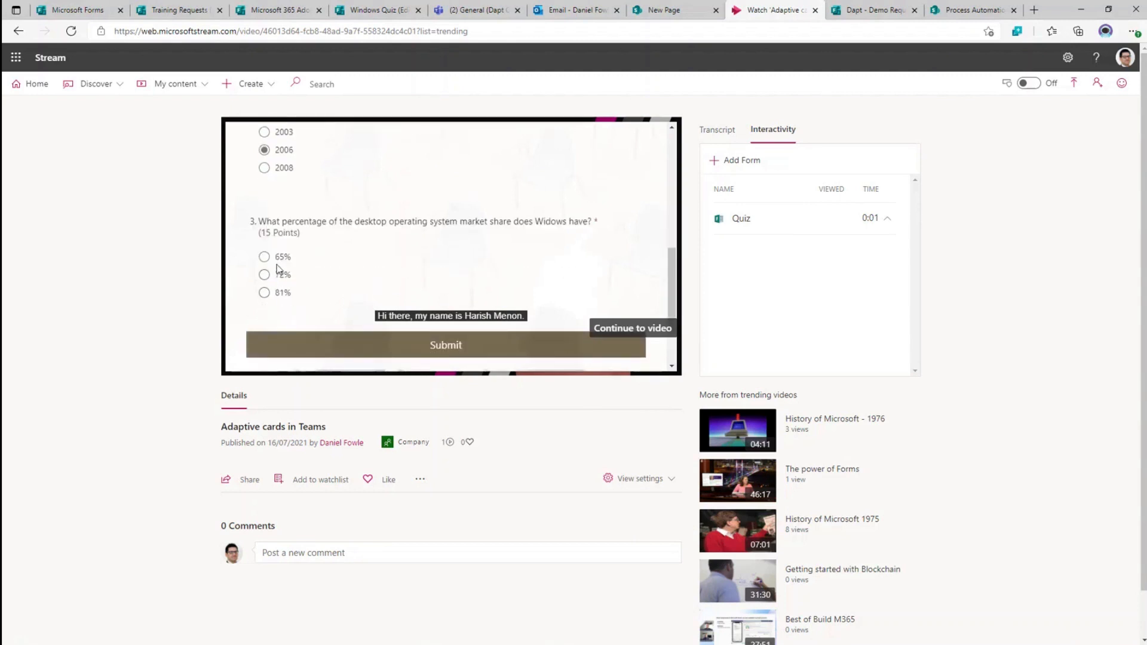
left_click(268, 276)
left_click(397, 346)
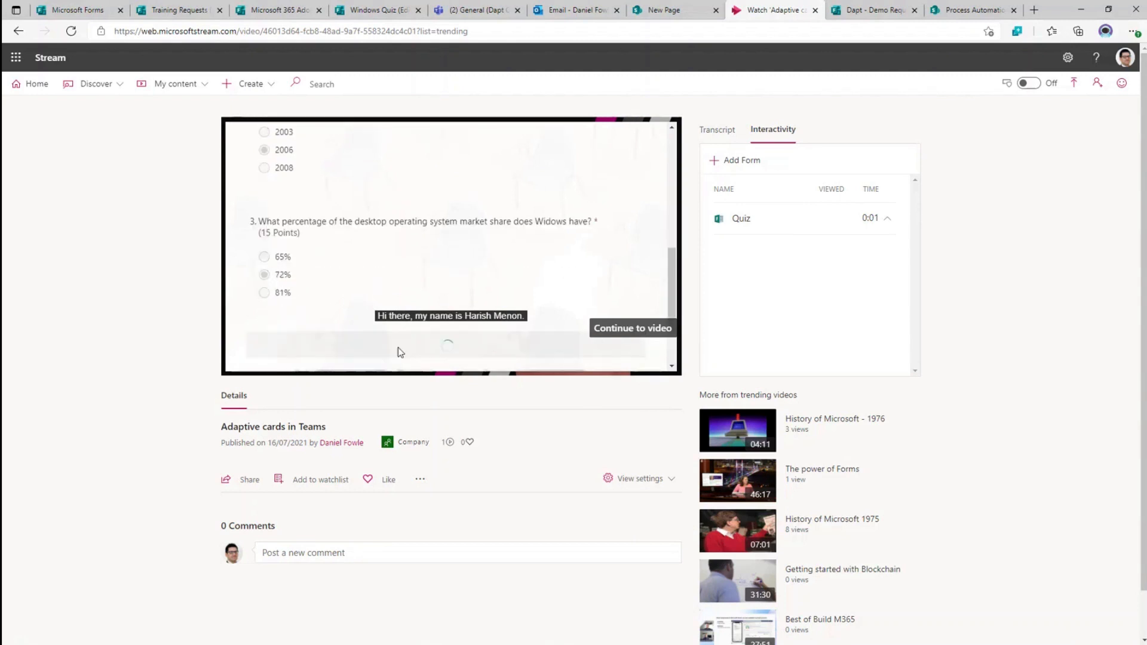
- Check the 20/30 score, continue to the video and pause it
left_click(451, 235)
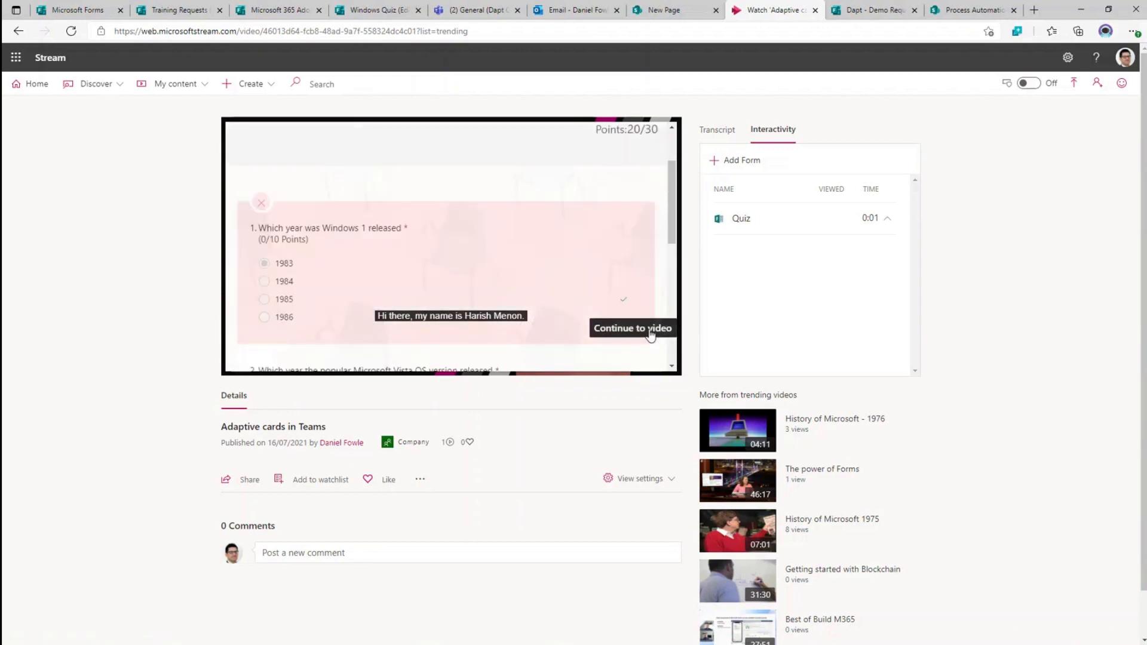
left_click(651, 335)
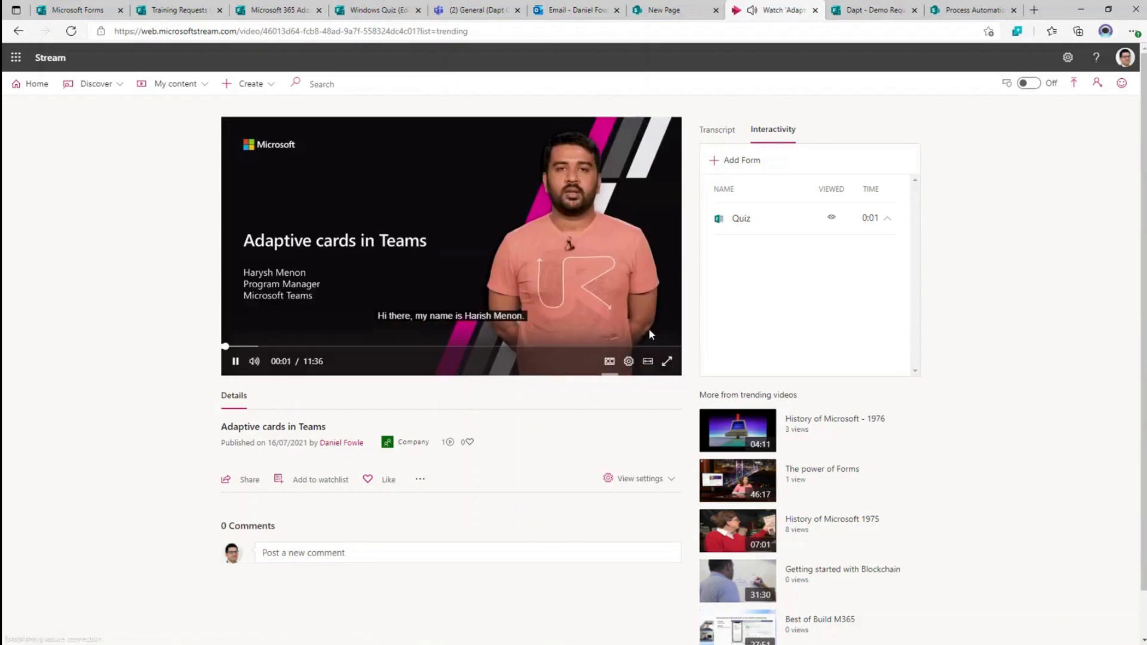
left_click(234, 361)
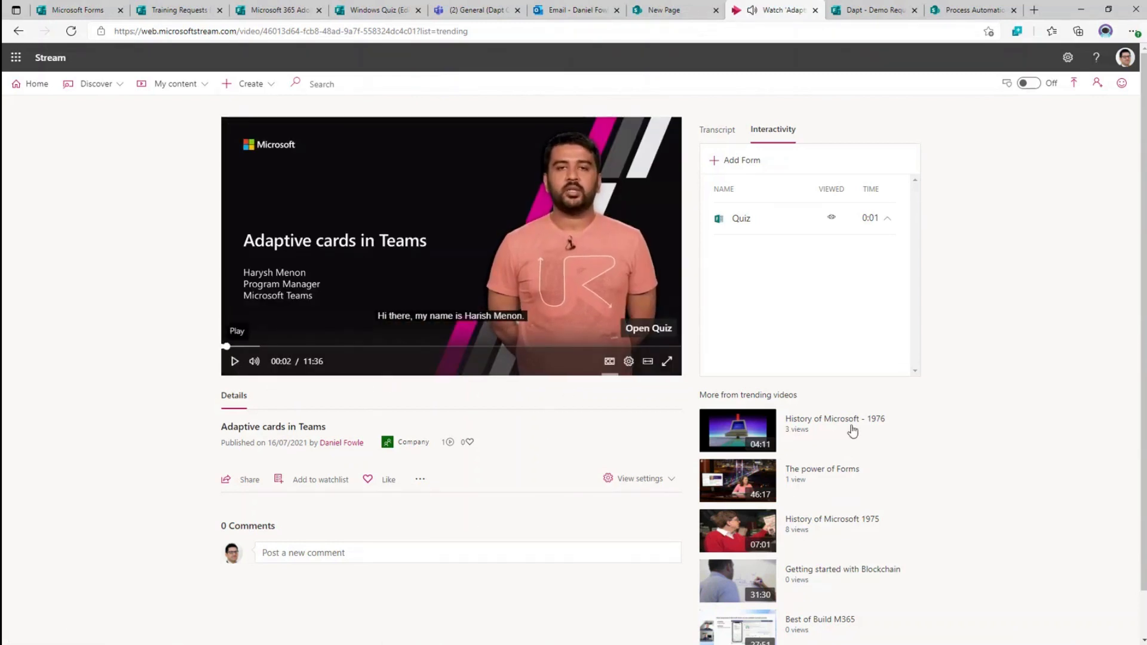